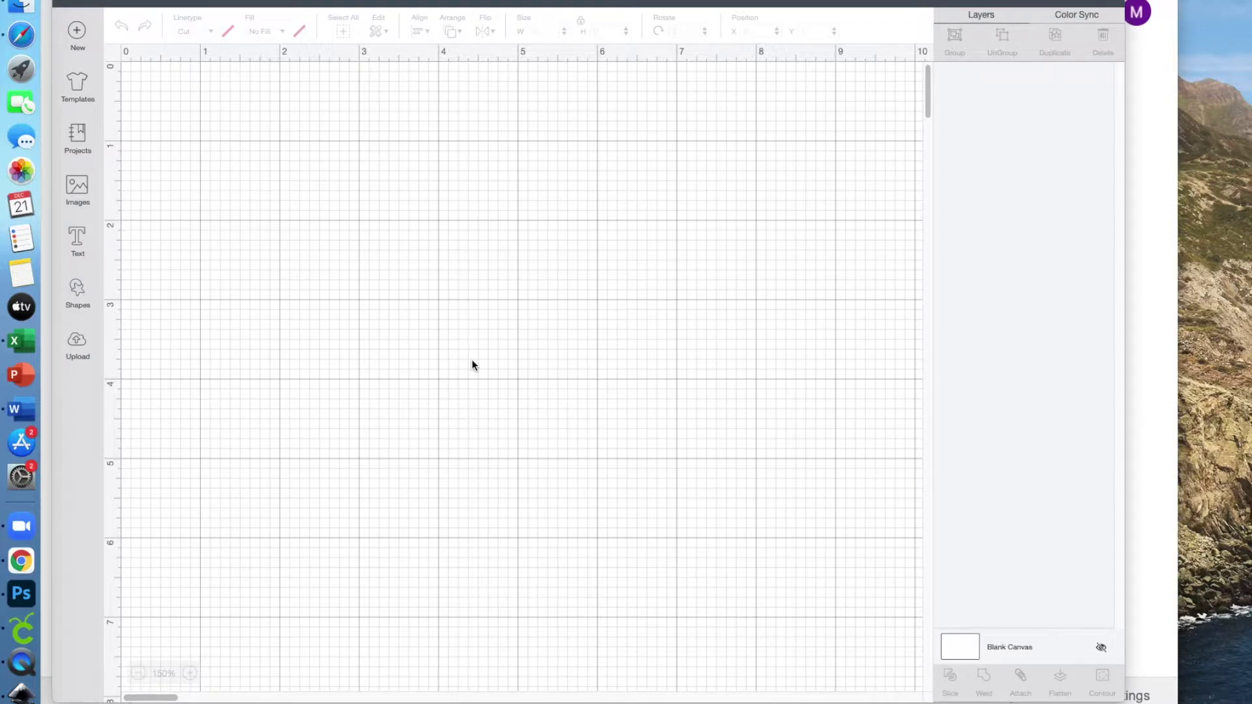
Switch from the blank Cricut canvas to Safari showing Google's homepage
left_click(25, 38)
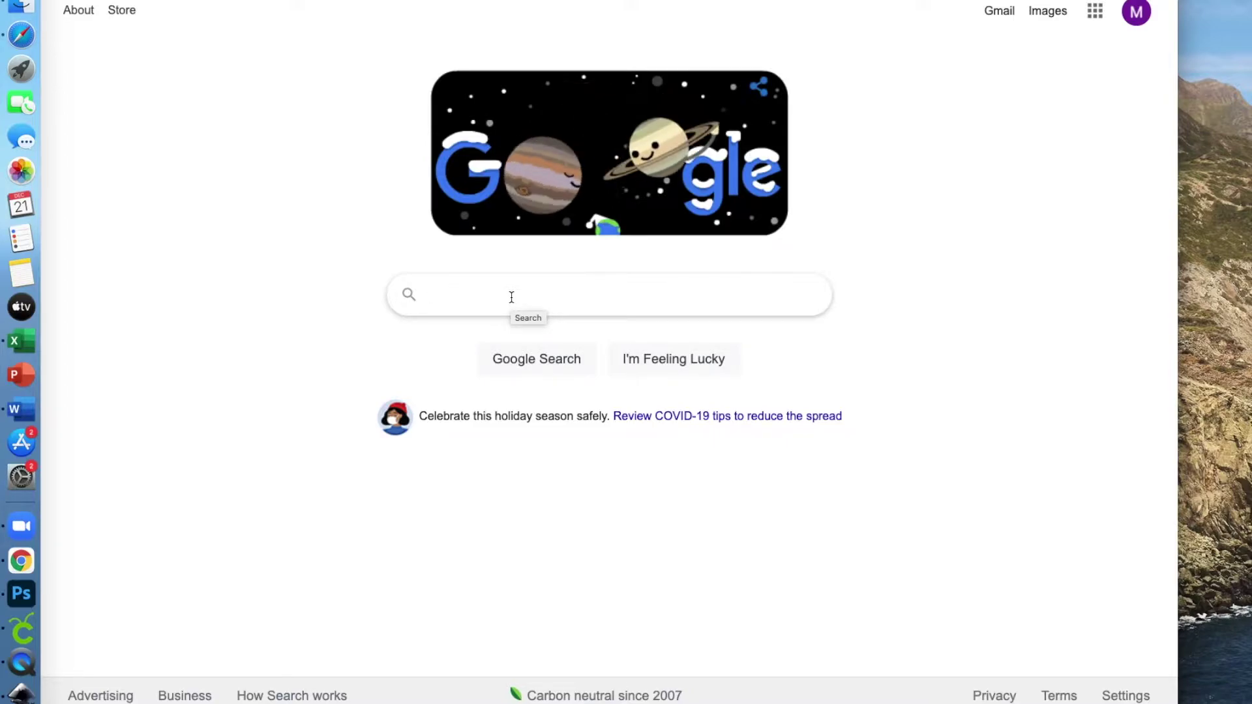
Search Google Images for 'black and white coloring pages' and browse the results
type("black an")
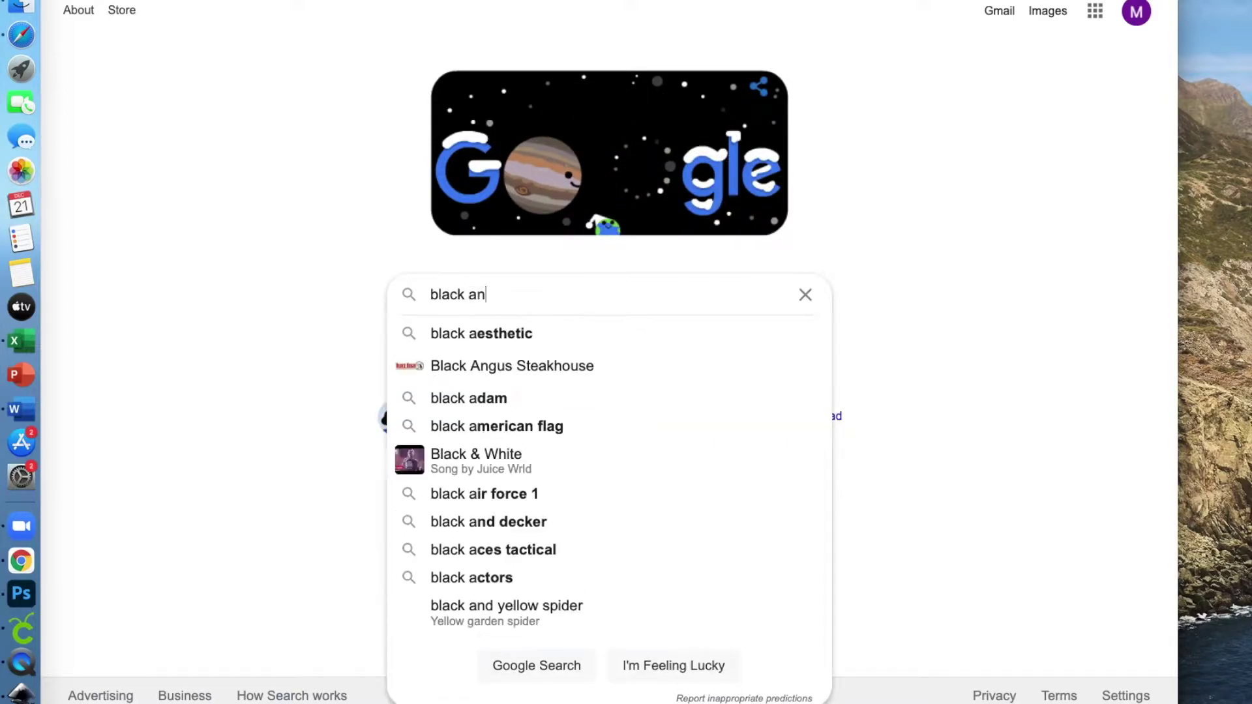
type("d white colori")
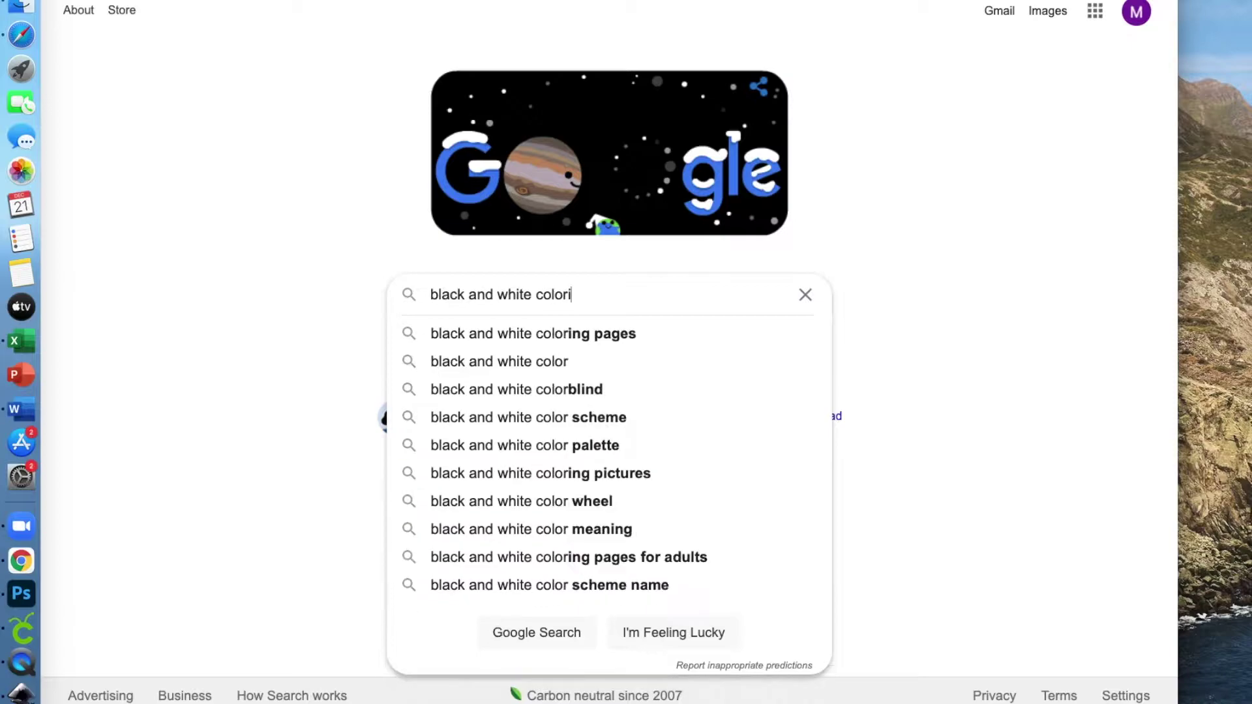
type("ng pages")
key("Return")
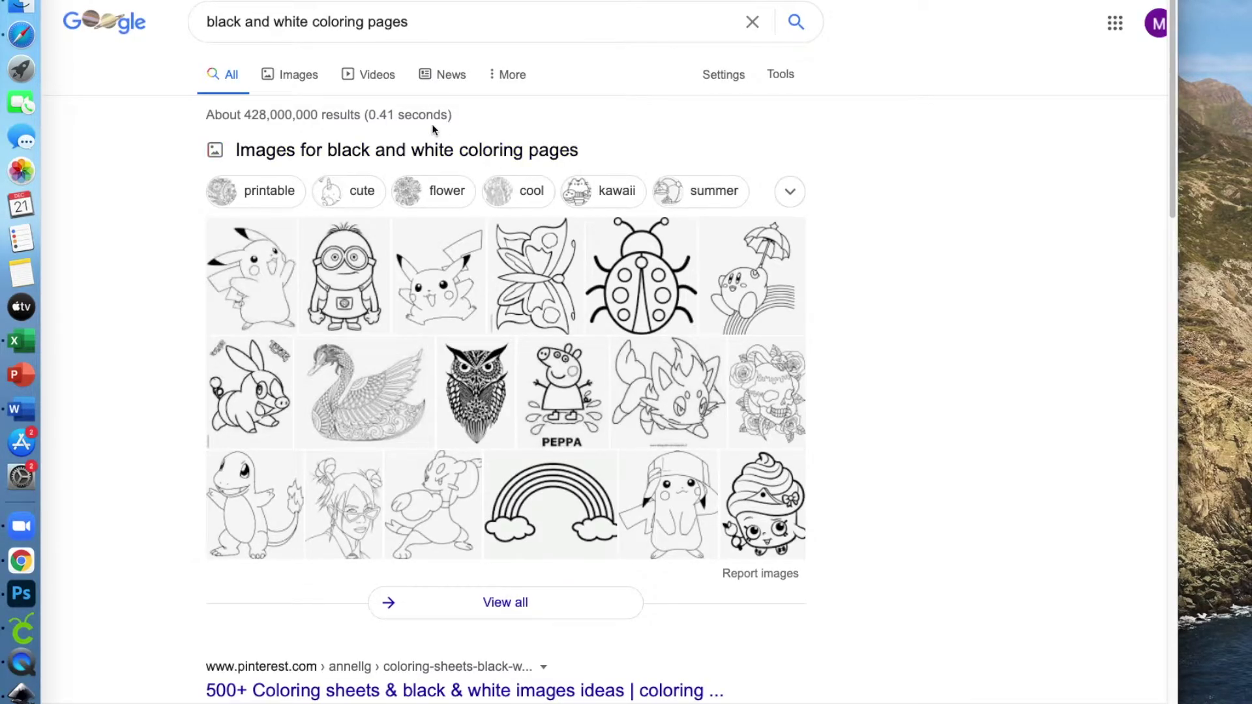
left_click(297, 75)
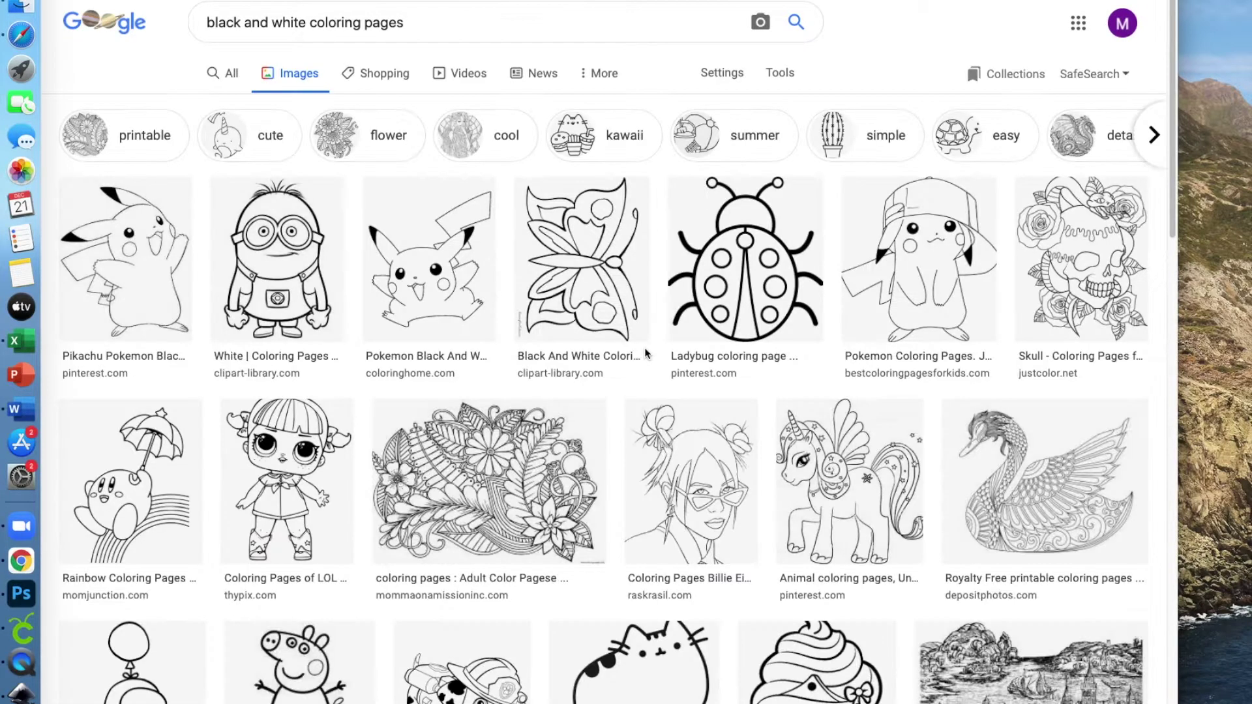
scroll(465, 297, "down", 1)
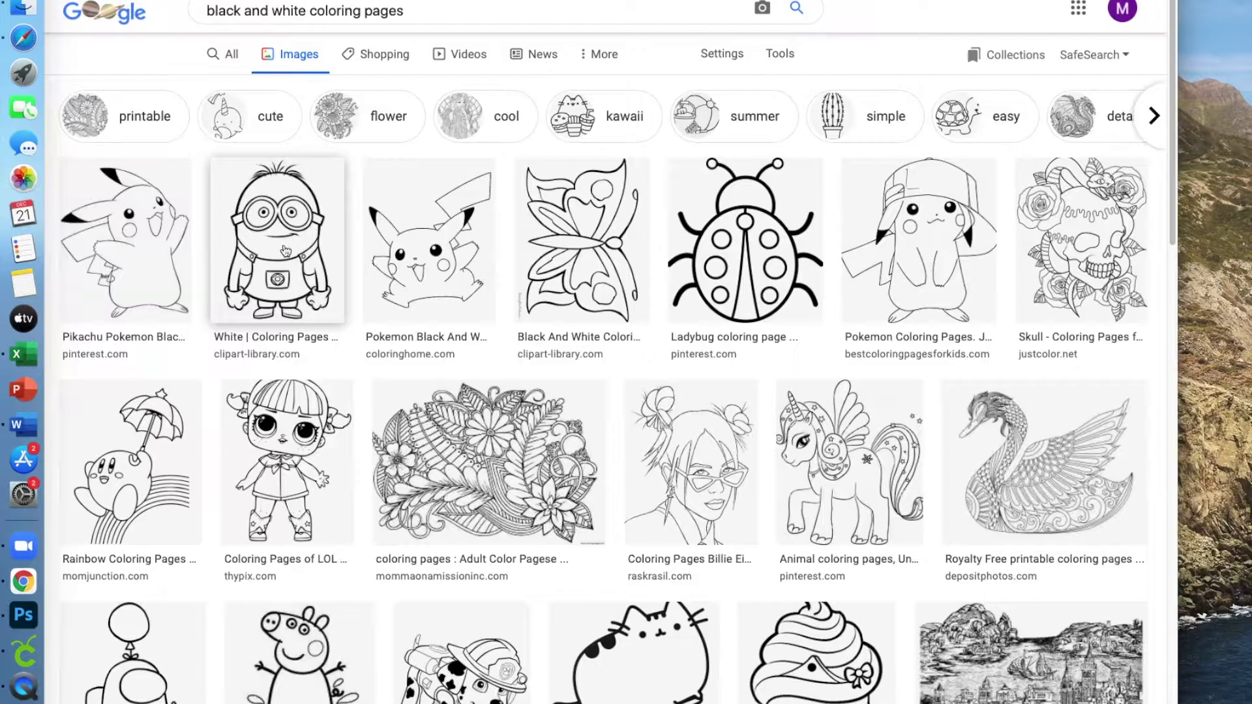
scroll(636, 354, "down", 5)
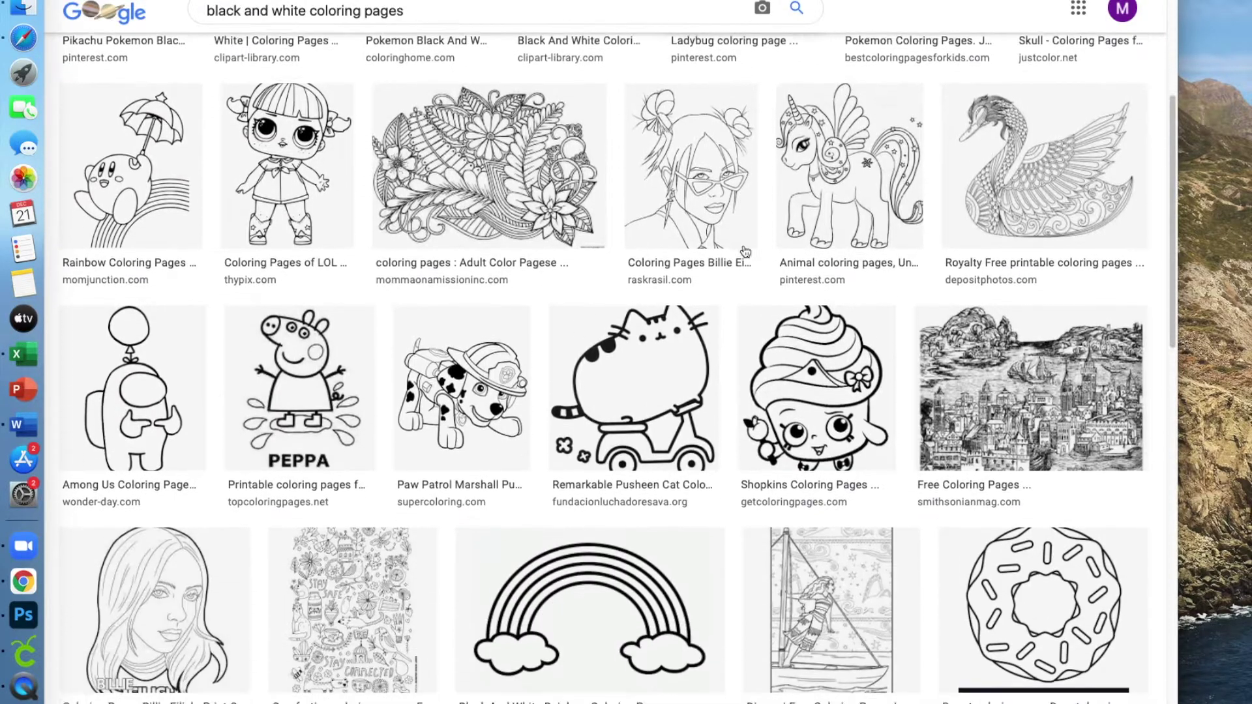
scroll(657, 354, "down", 4)
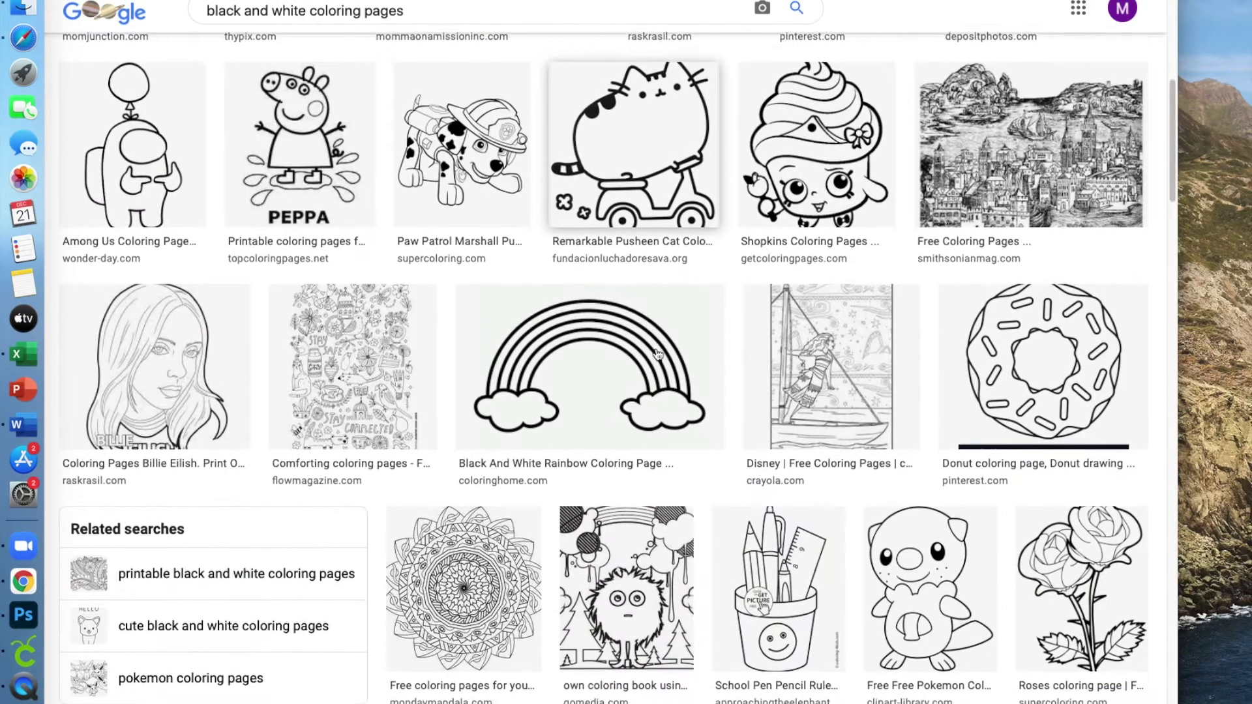
scroll(658, 354, "up", 9)
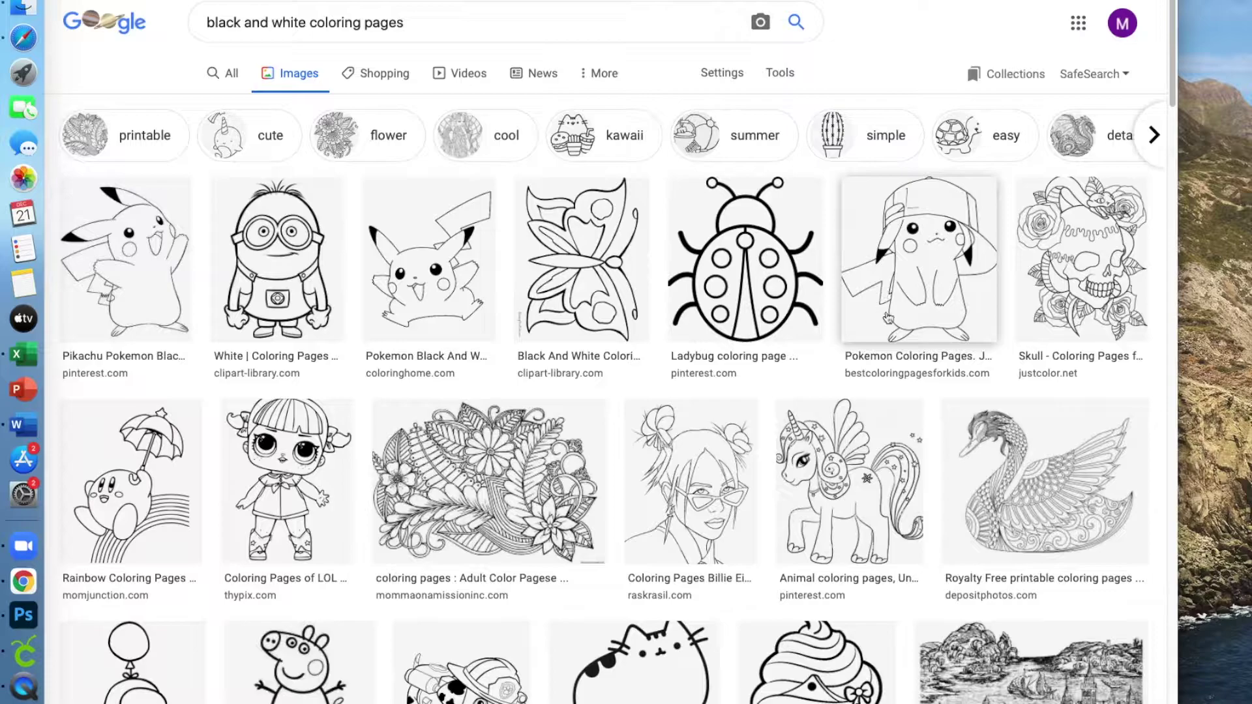
Drag the Minion coloring drawing out of the browser and bring up a blank Inkscape page
left_click(916, 265)
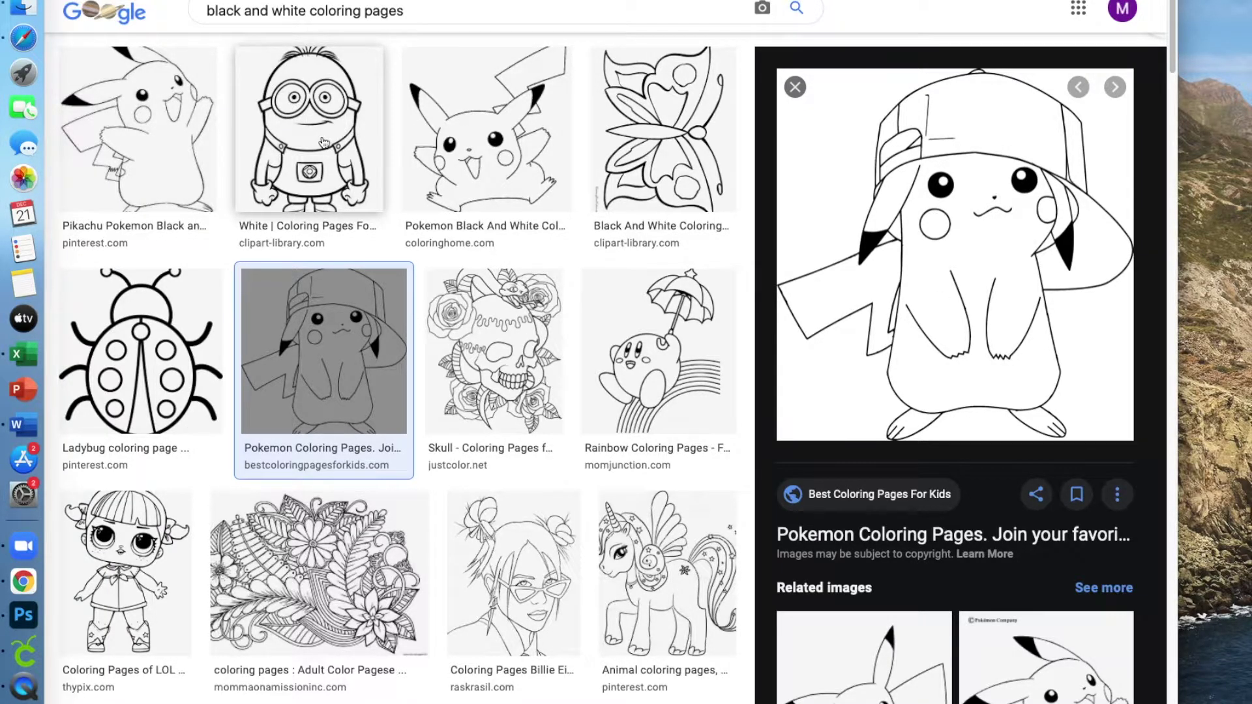
left_click_drag(317, 137, 1246, 333)
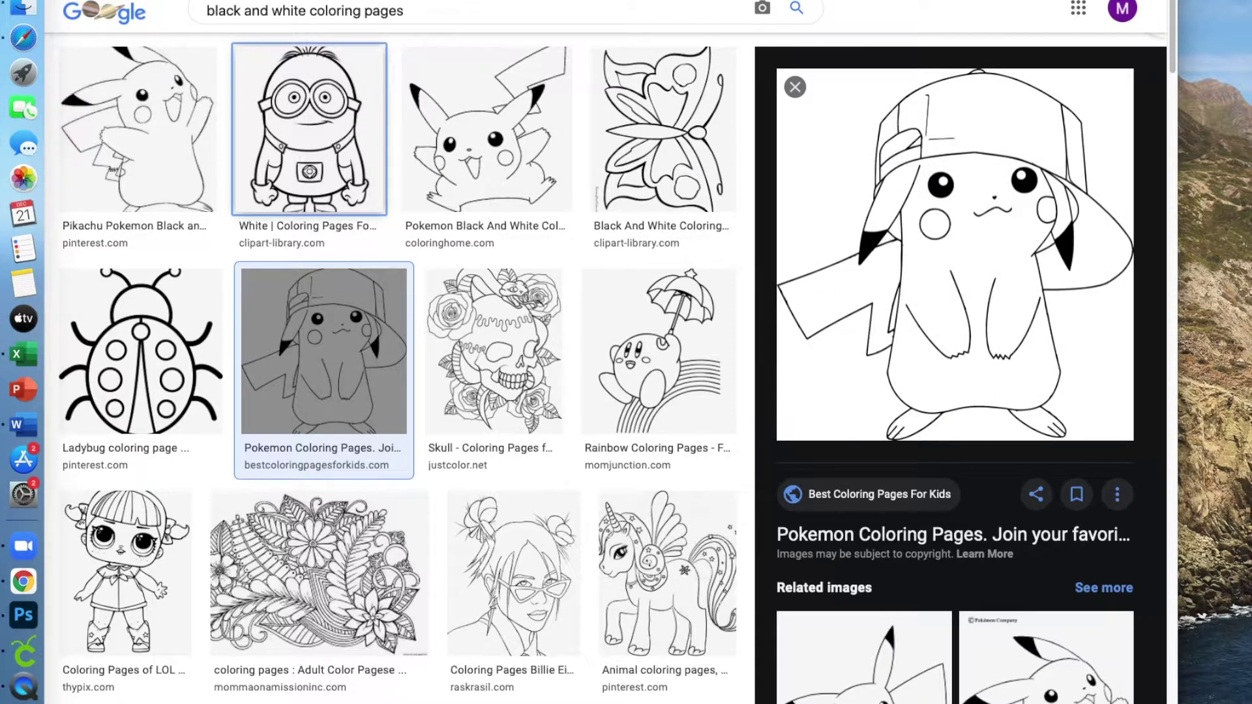
left_click(20, 693)
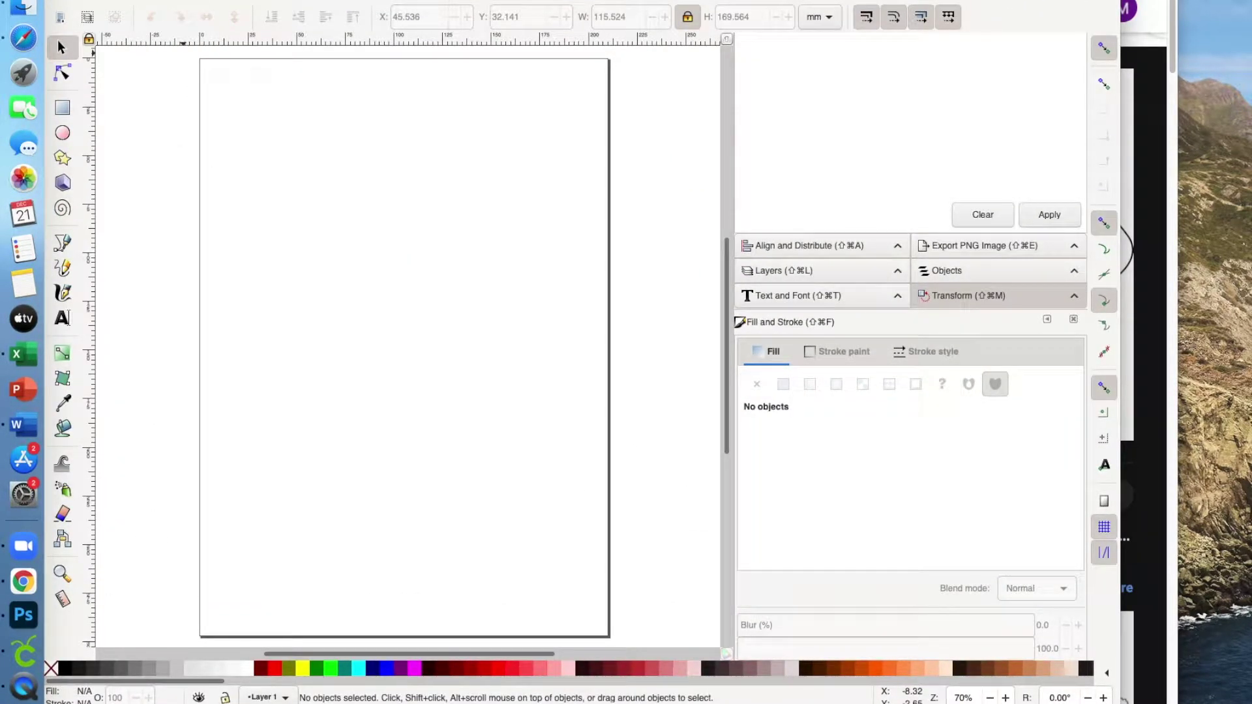
Import Unknown-1.jpeg into Inkscape with the default import options
left_click(117, 0)
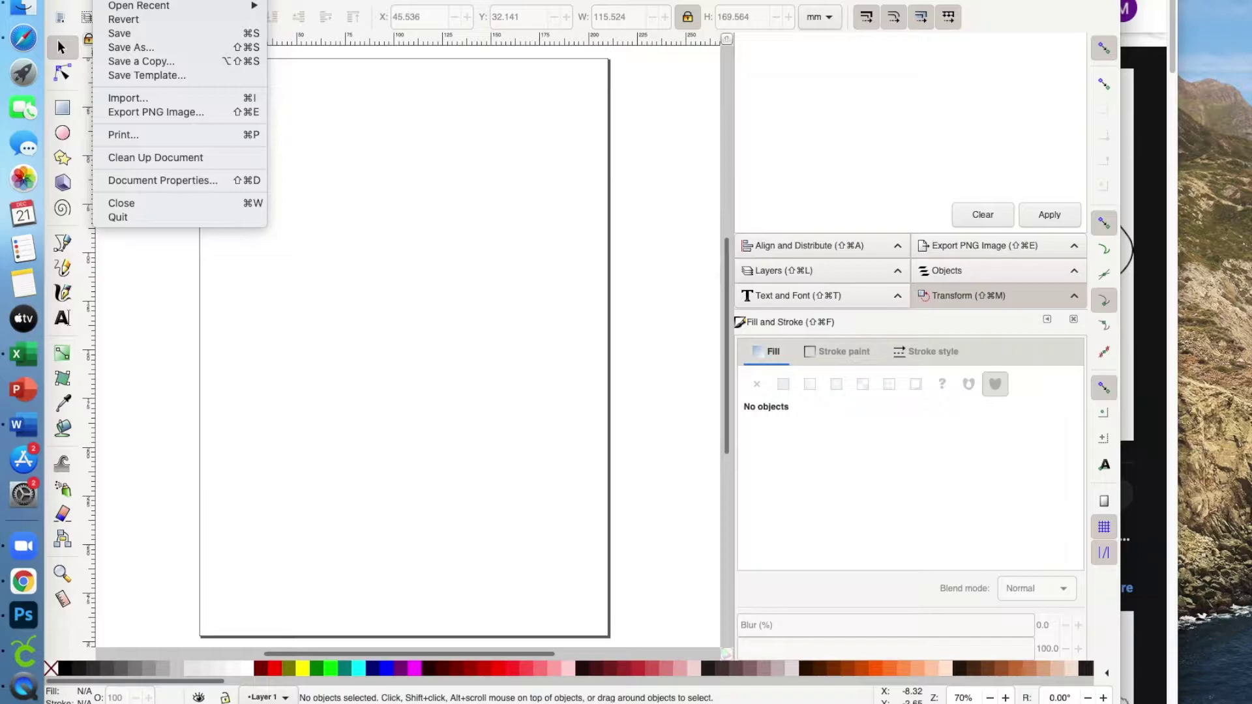
left_click(124, 98)
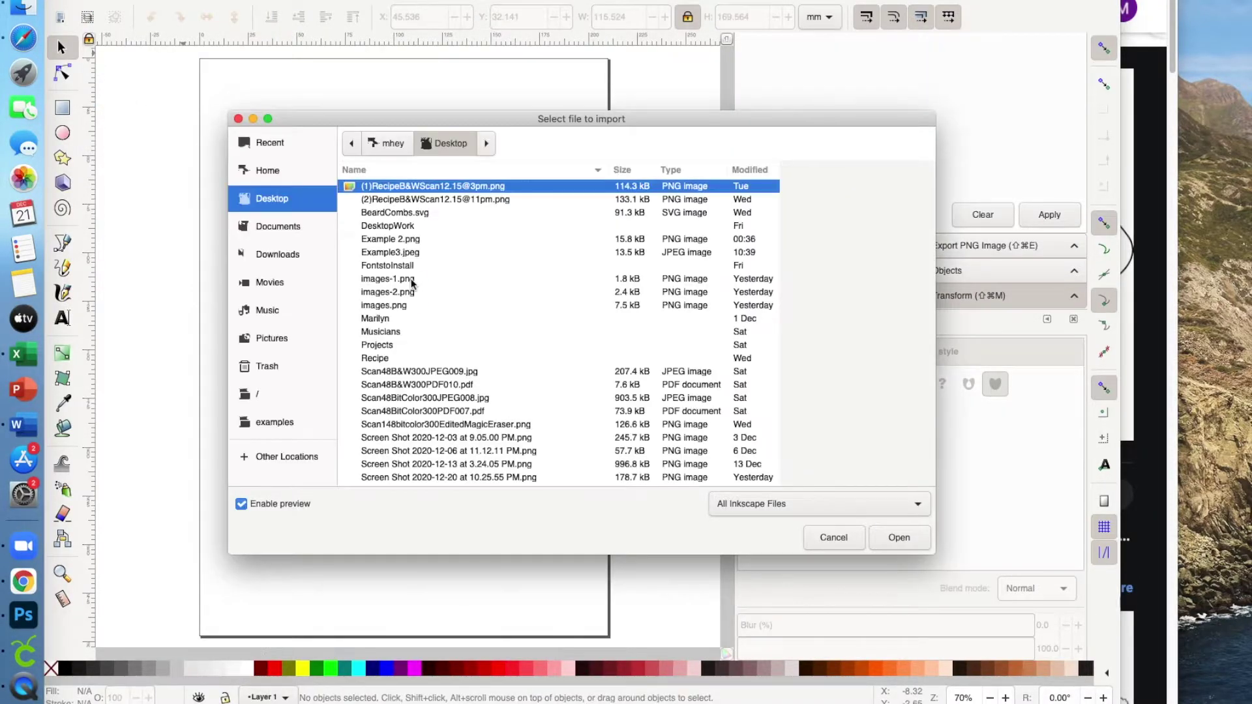
left_click(390, 467)
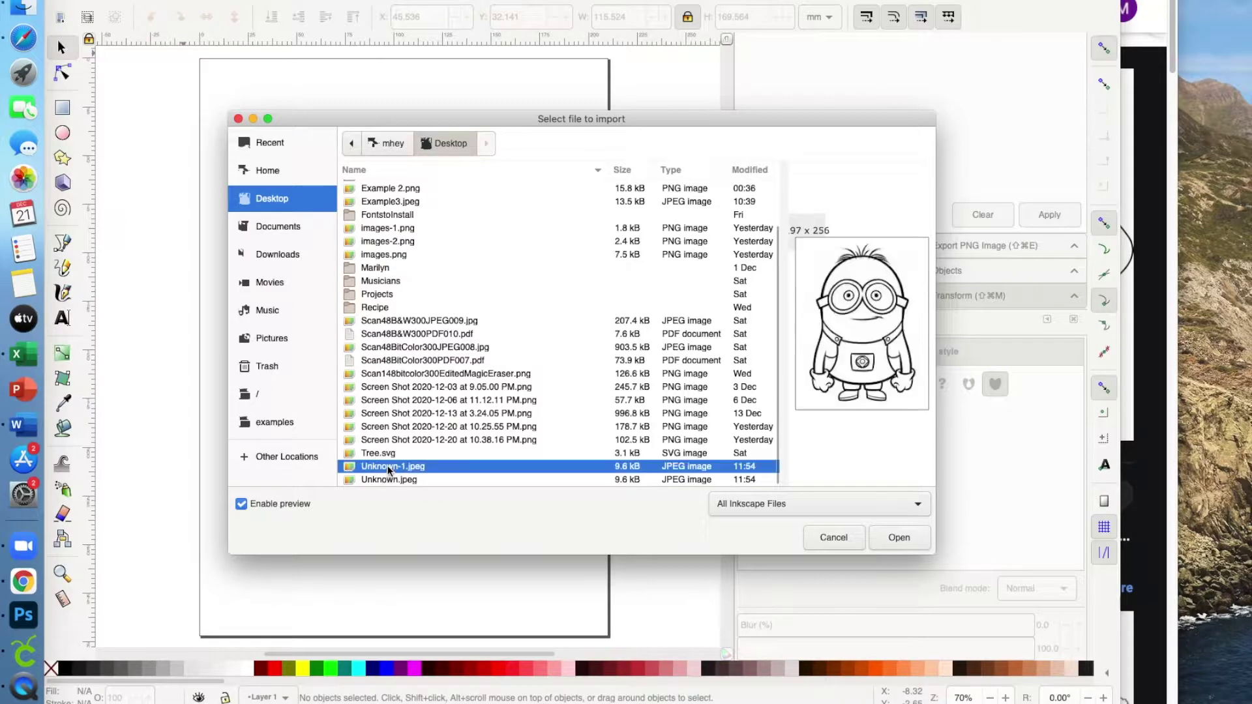
left_click(903, 545)
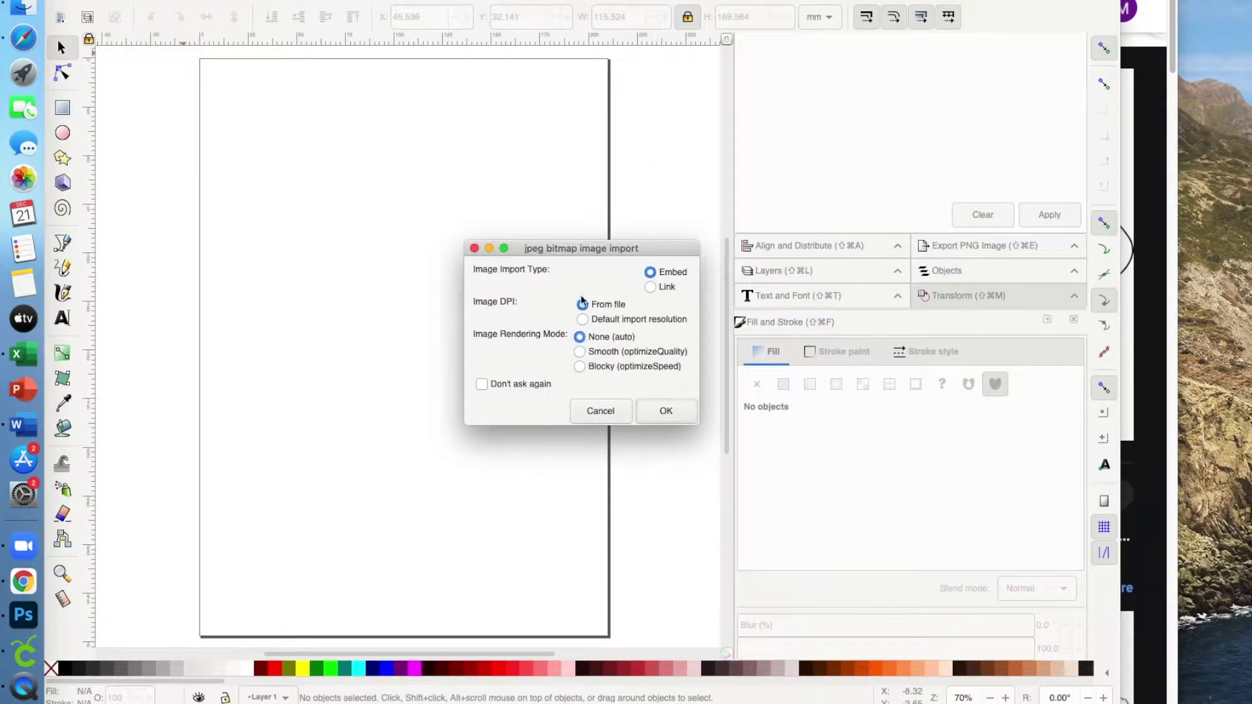
left_click(676, 415)
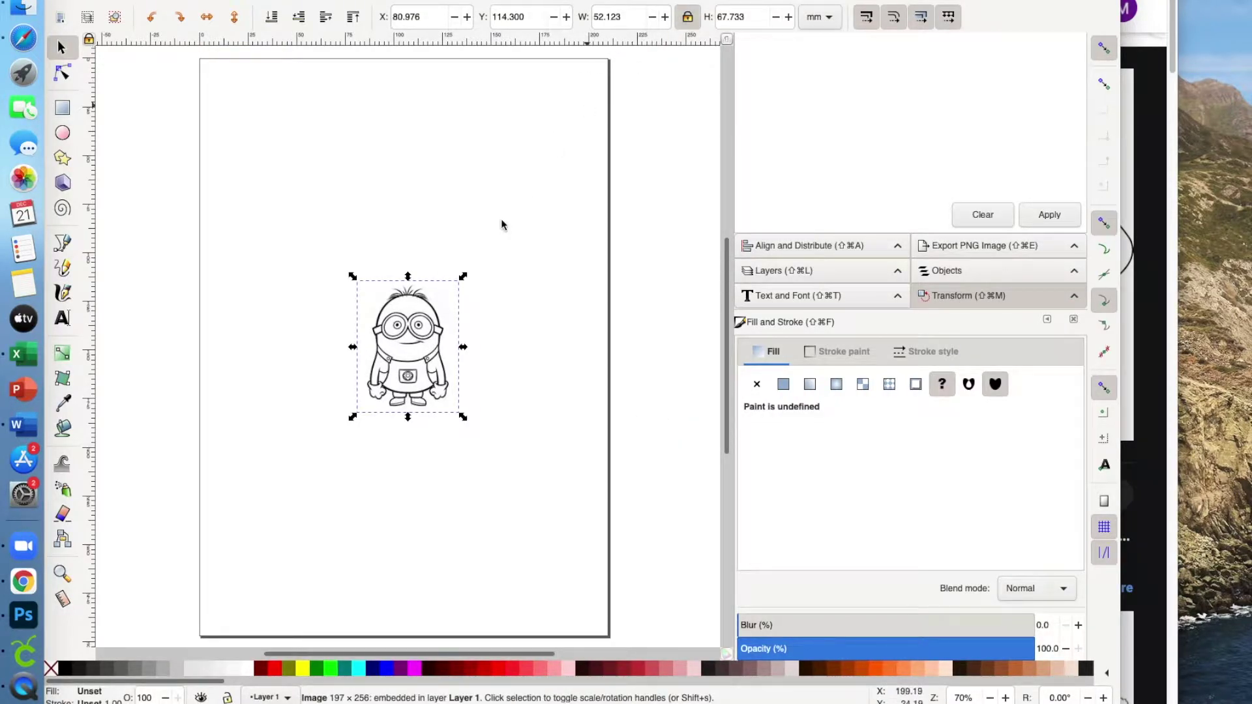
Scale the Minion image proportionally to about 156 × 202 mm, undoing an accidental stretch
left_click_drag(465, 419, 609, 548)
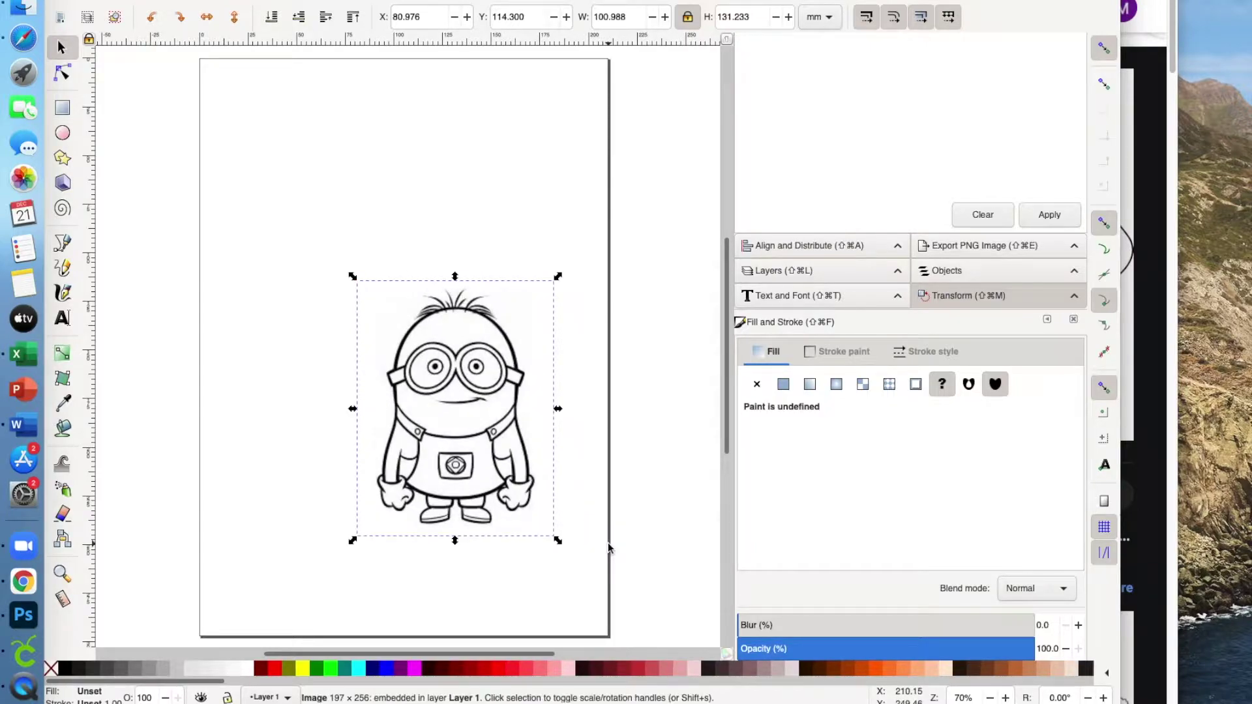
left_click(687, 20)
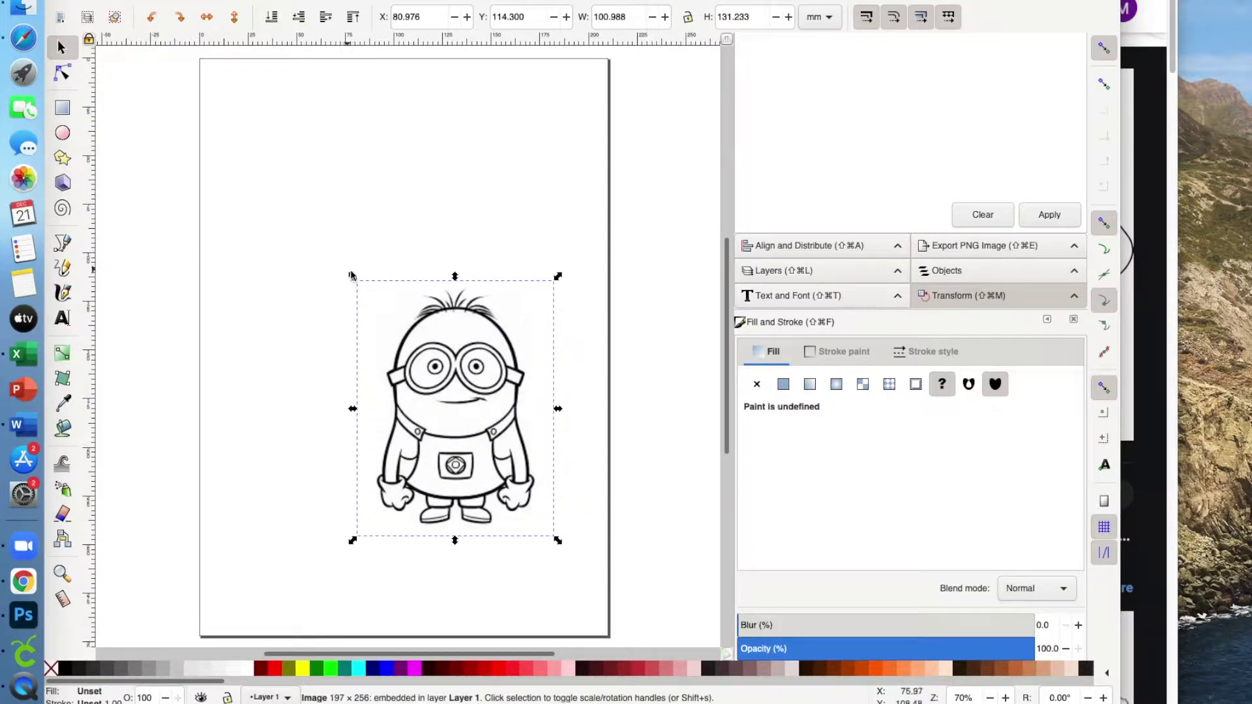
left_click_drag(343, 234, 333, 169)
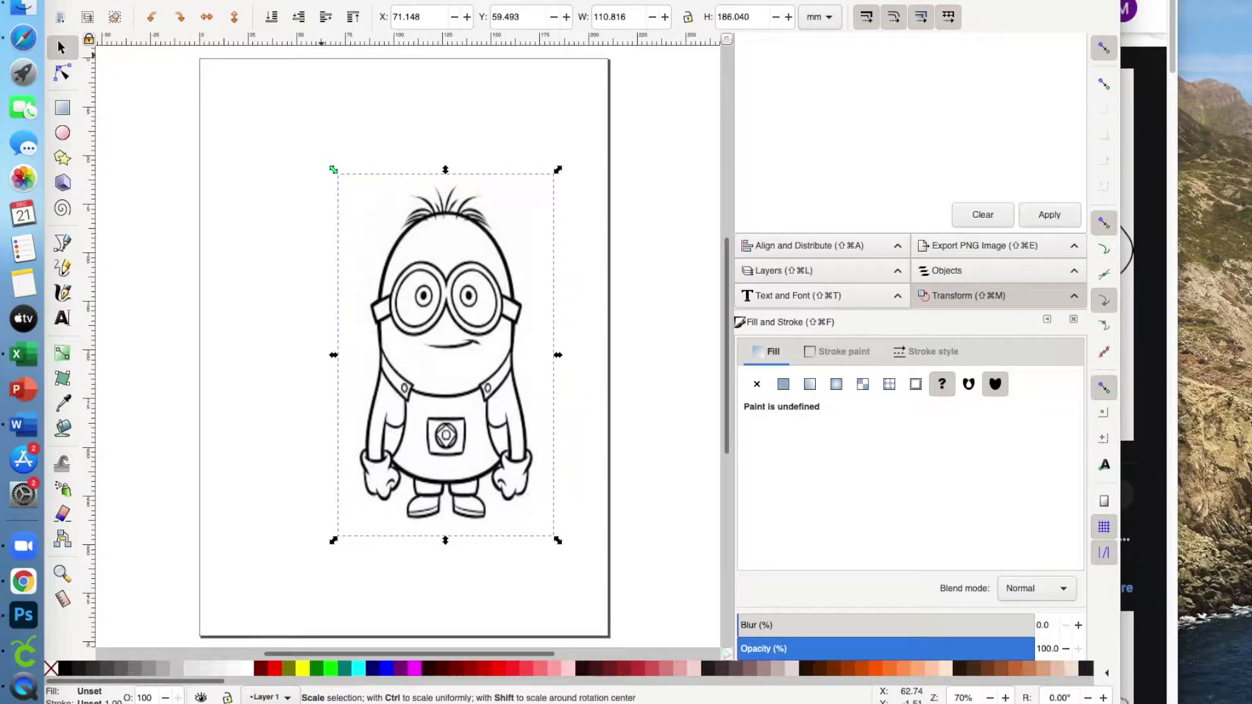
key("super+z")
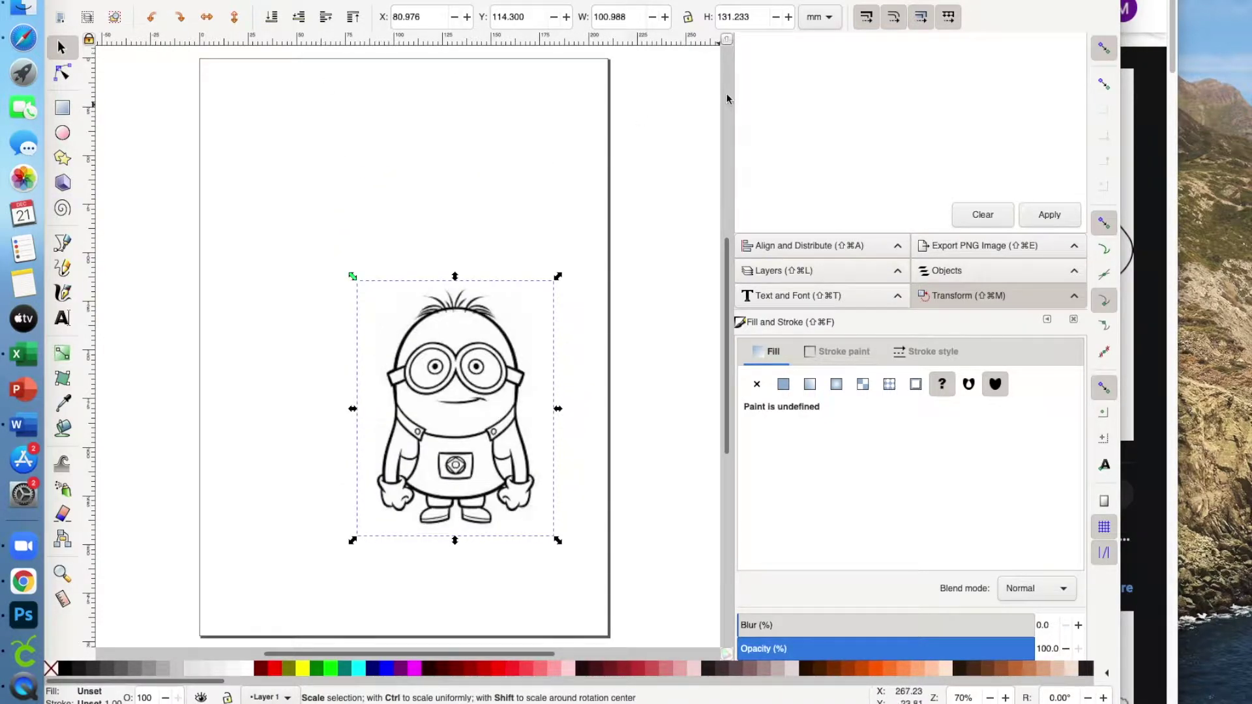
left_click(689, 20)
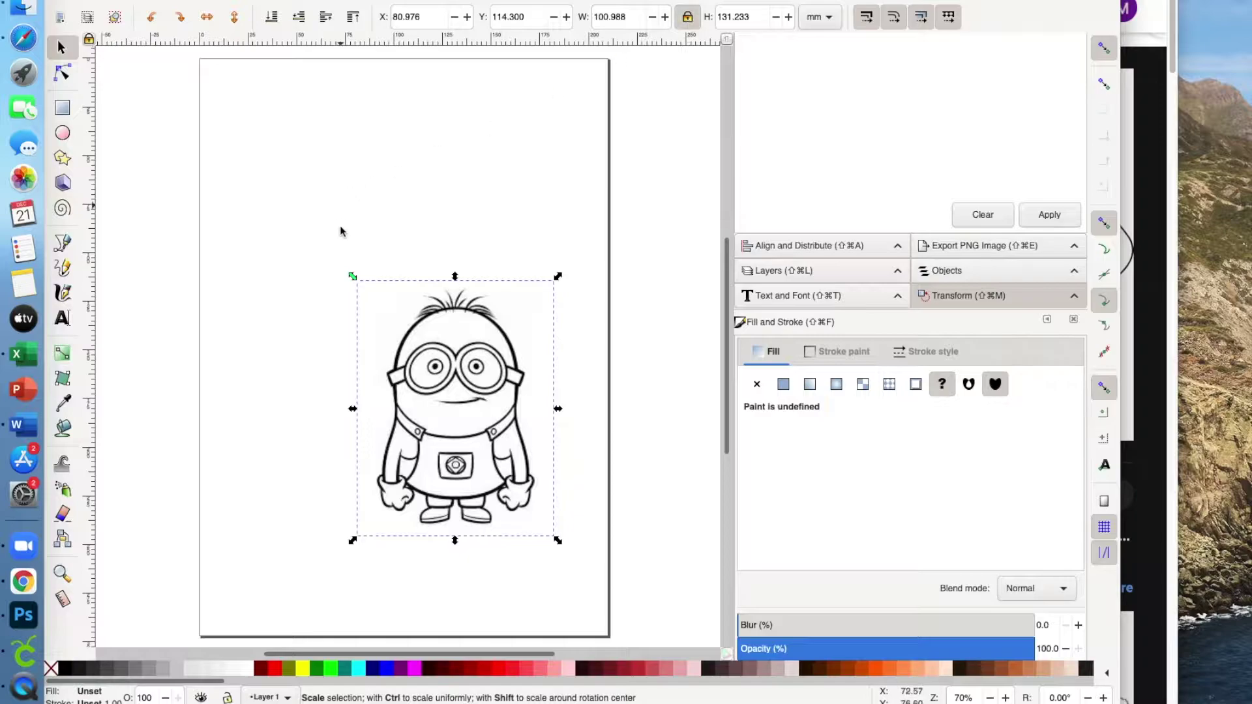
left_click_drag(354, 279, 203, 142)
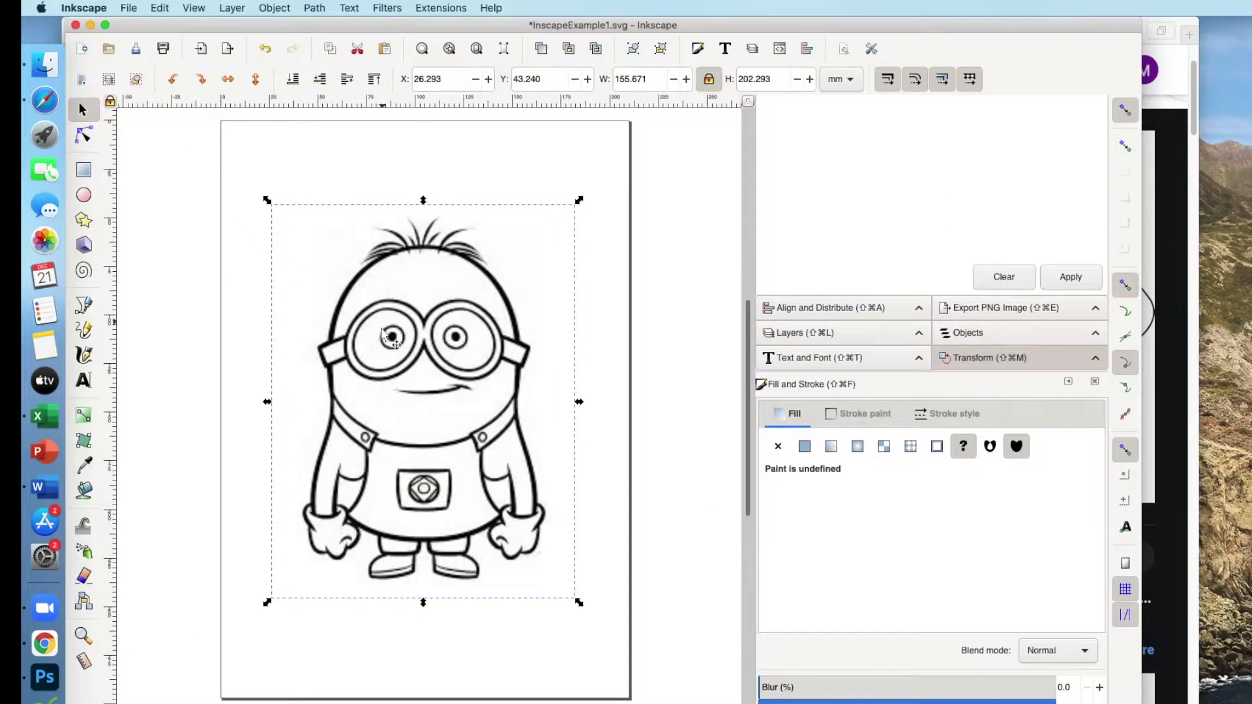
Trace the Minion bitmap at brightness cutoff 0.450 and move the traced path beside the original
left_click(315, 8)
left_click(314, 55)
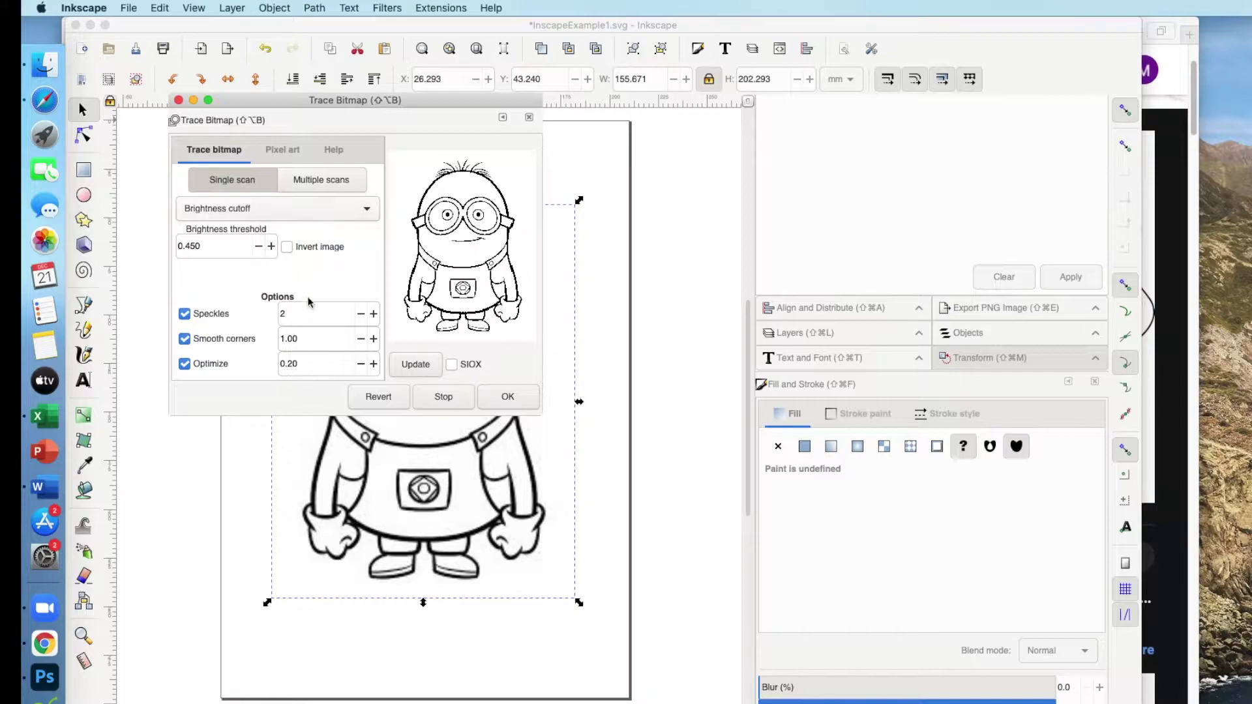
left_click(507, 398)
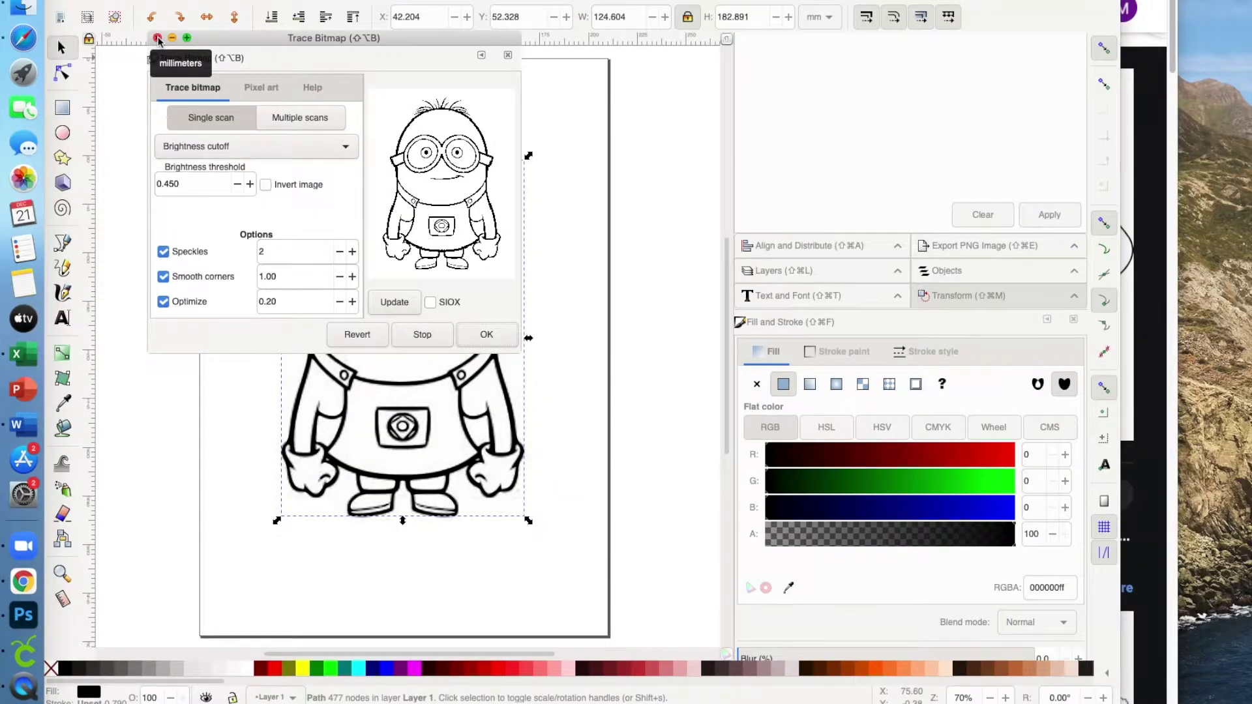
left_click(158, 38)
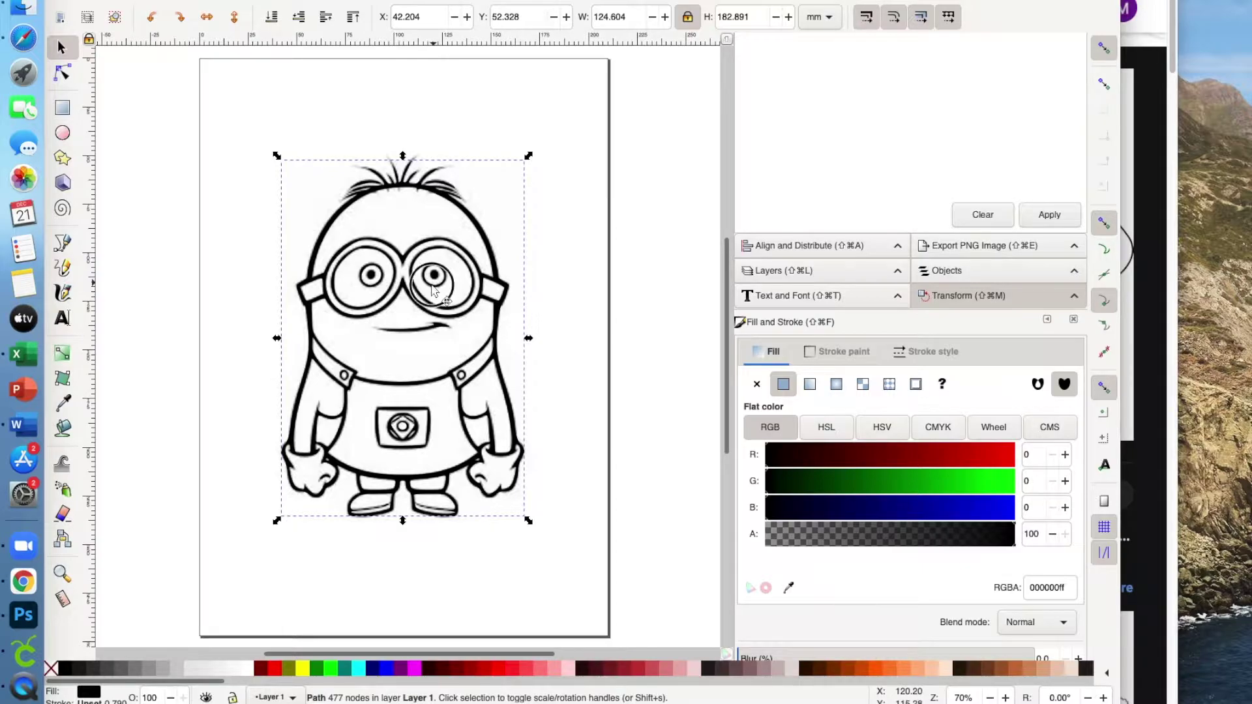
left_click_drag(434, 287, 291, 390)
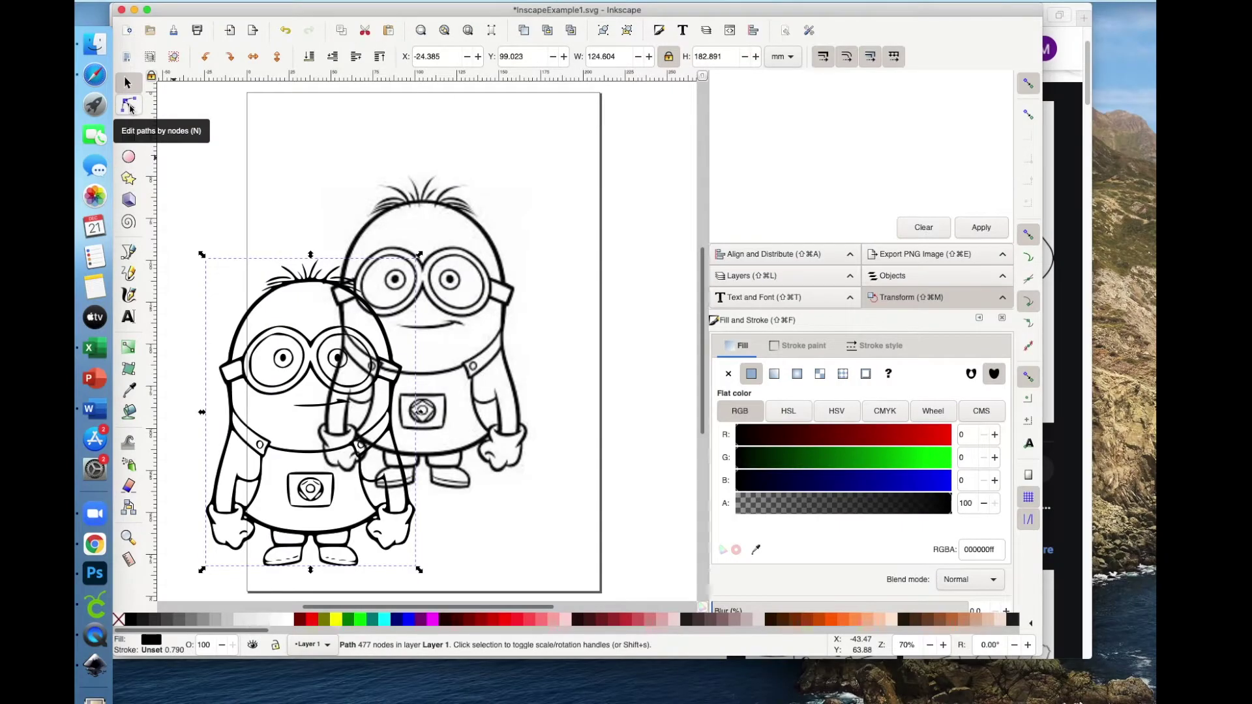
Delete the original Minion bitmap and centre the traced path on the page
left_click(128, 105)
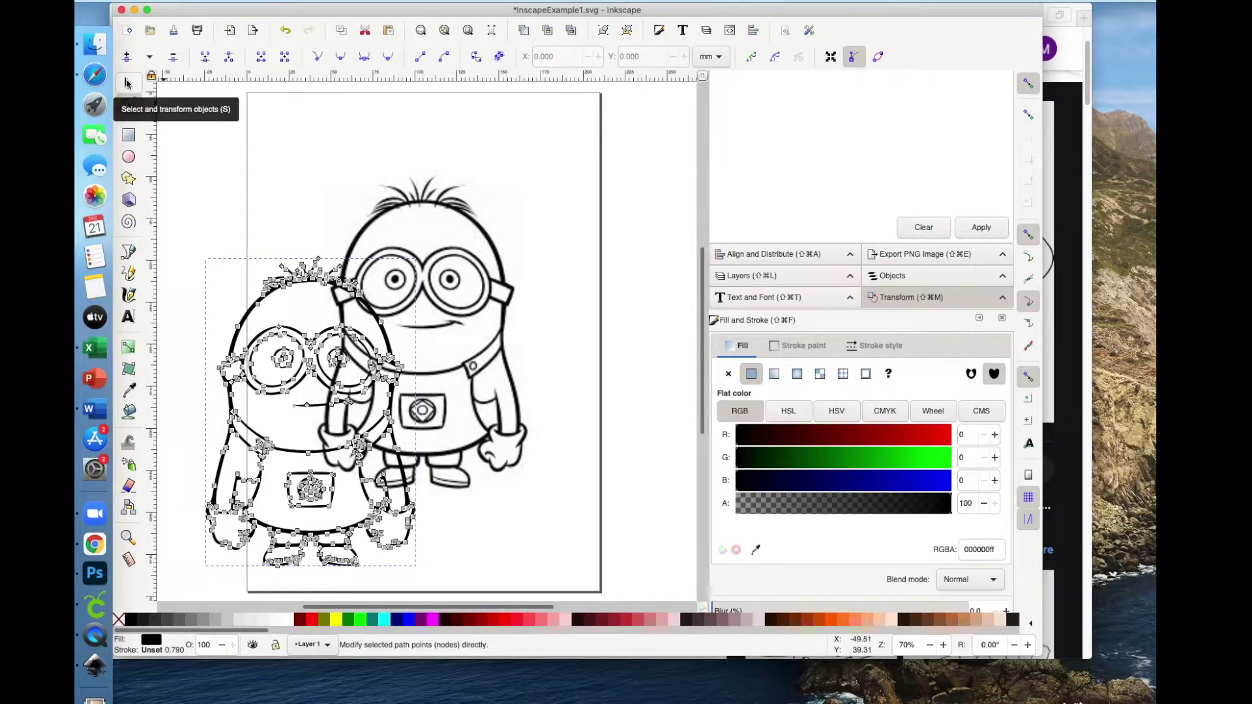
left_click(127, 83)
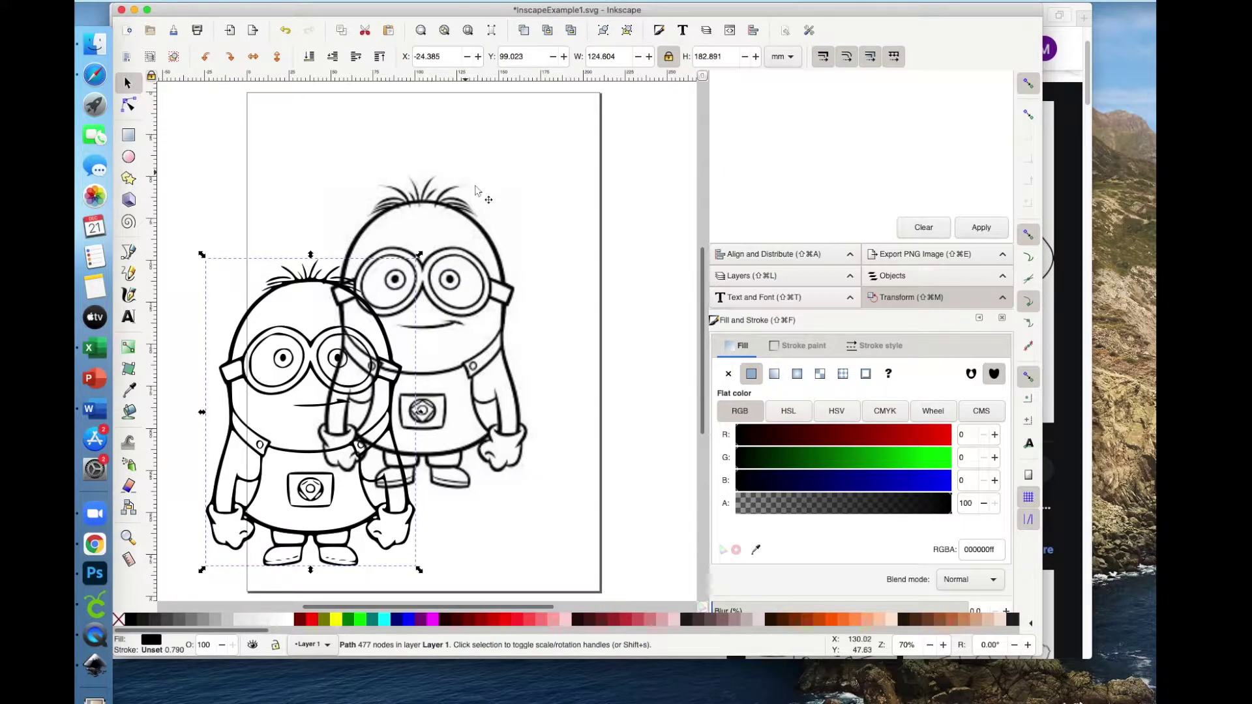
left_click(459, 269)
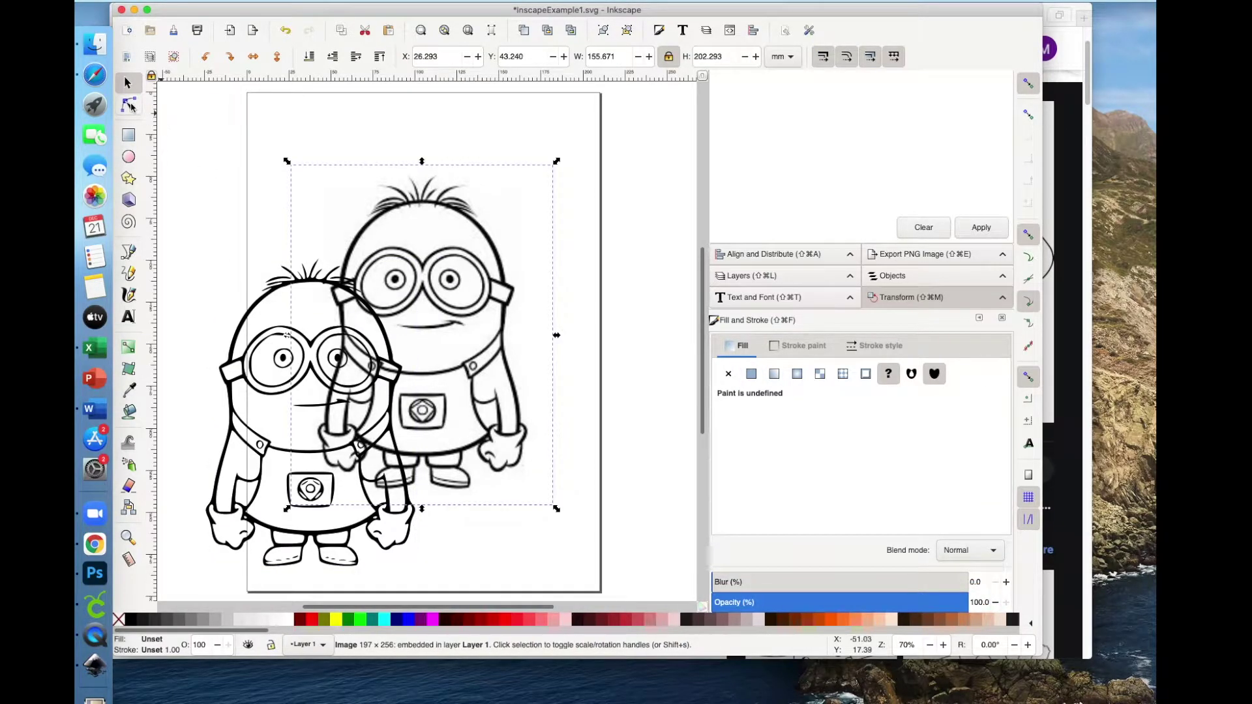
left_click(129, 105)
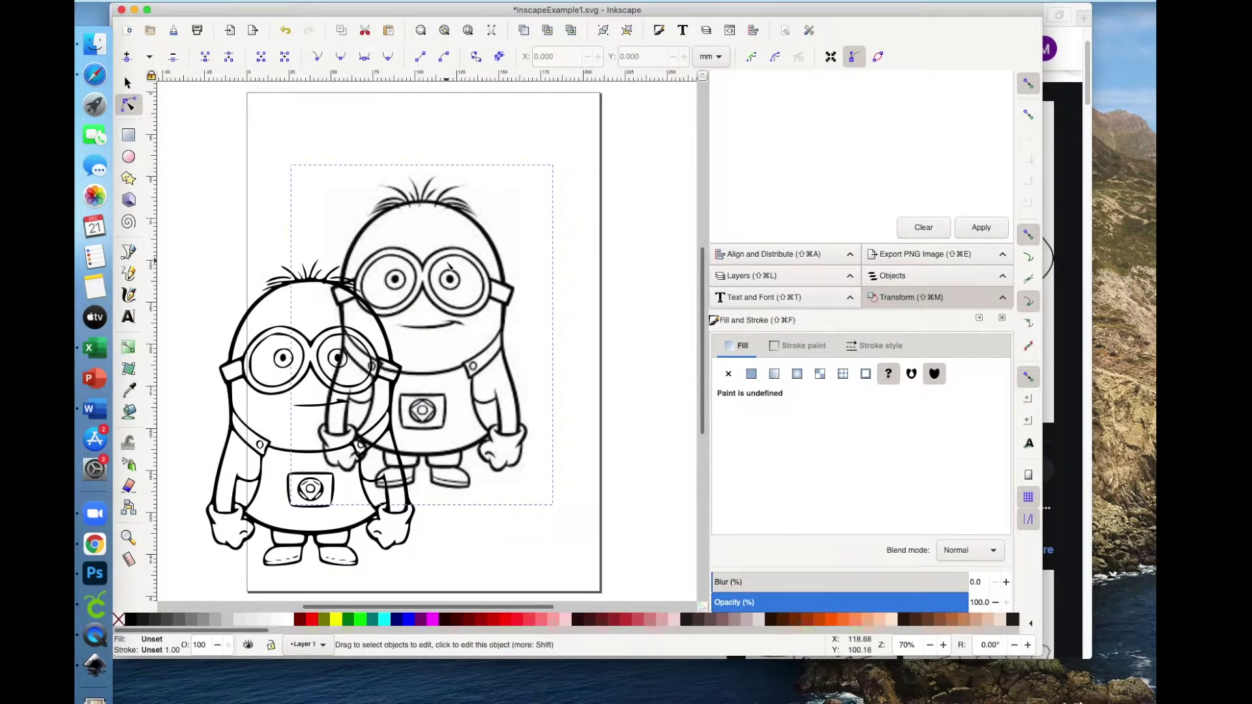
left_click(127, 83)
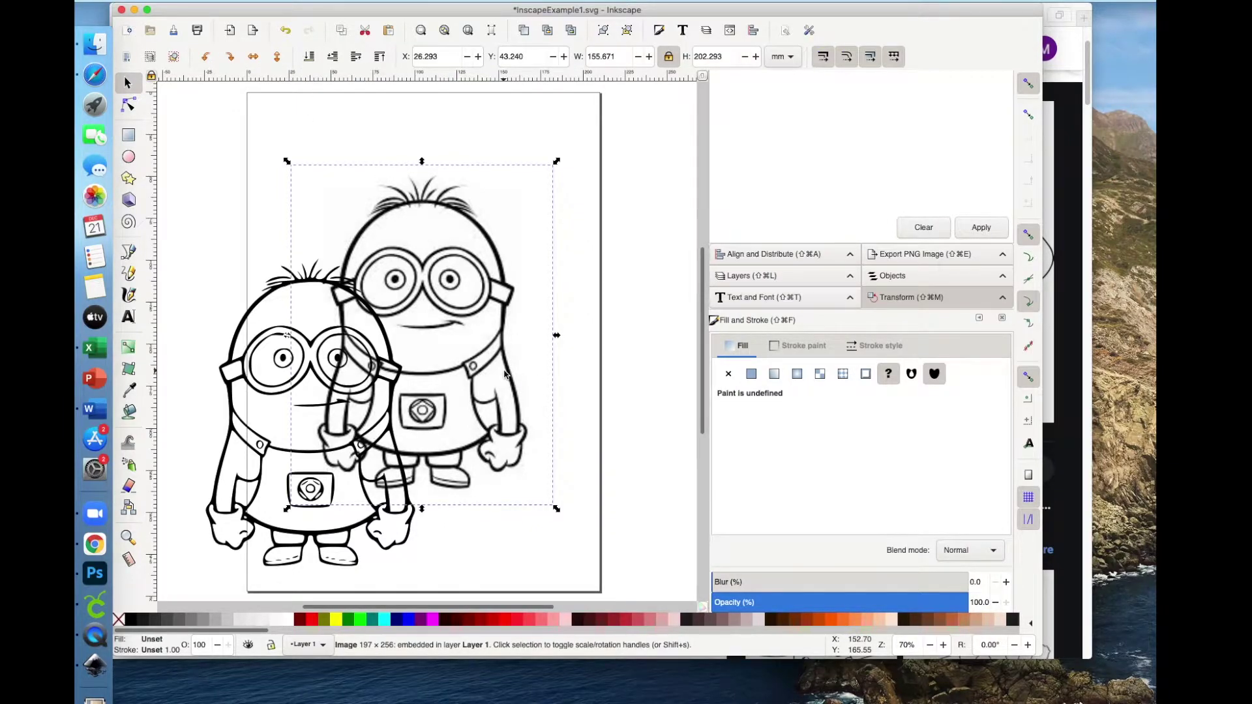
key("Delete")
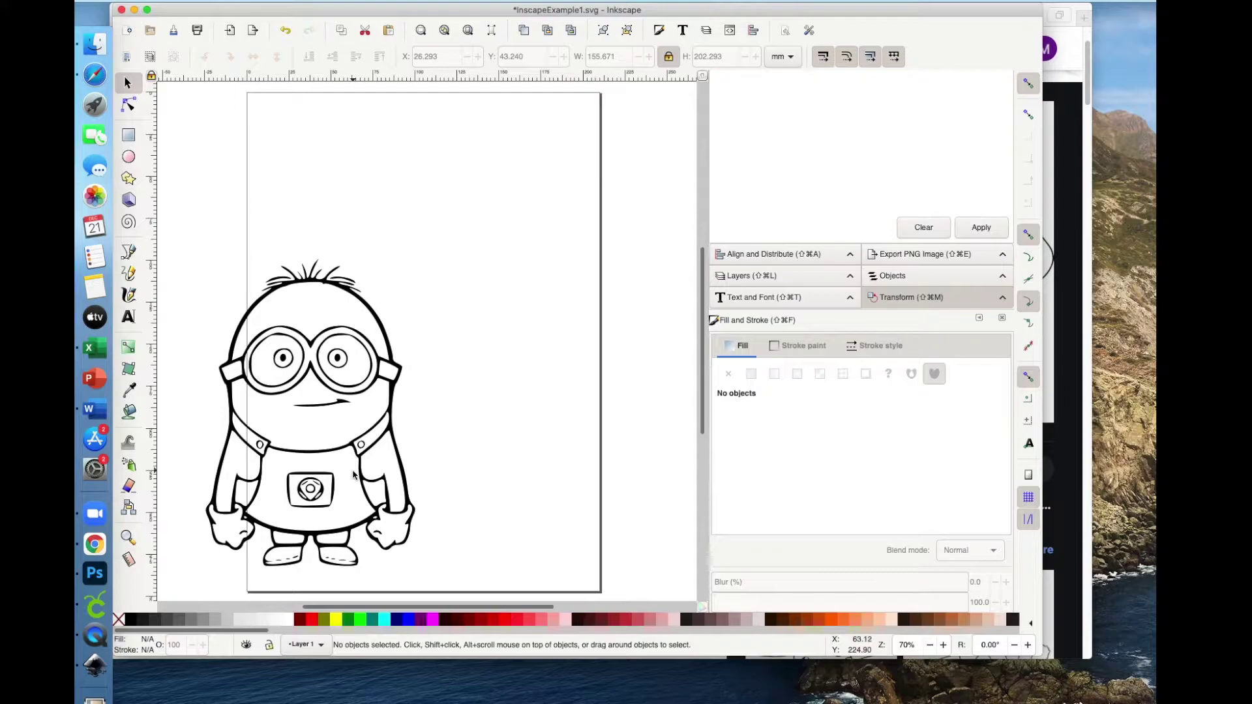
left_click_drag(357, 425, 468, 316)
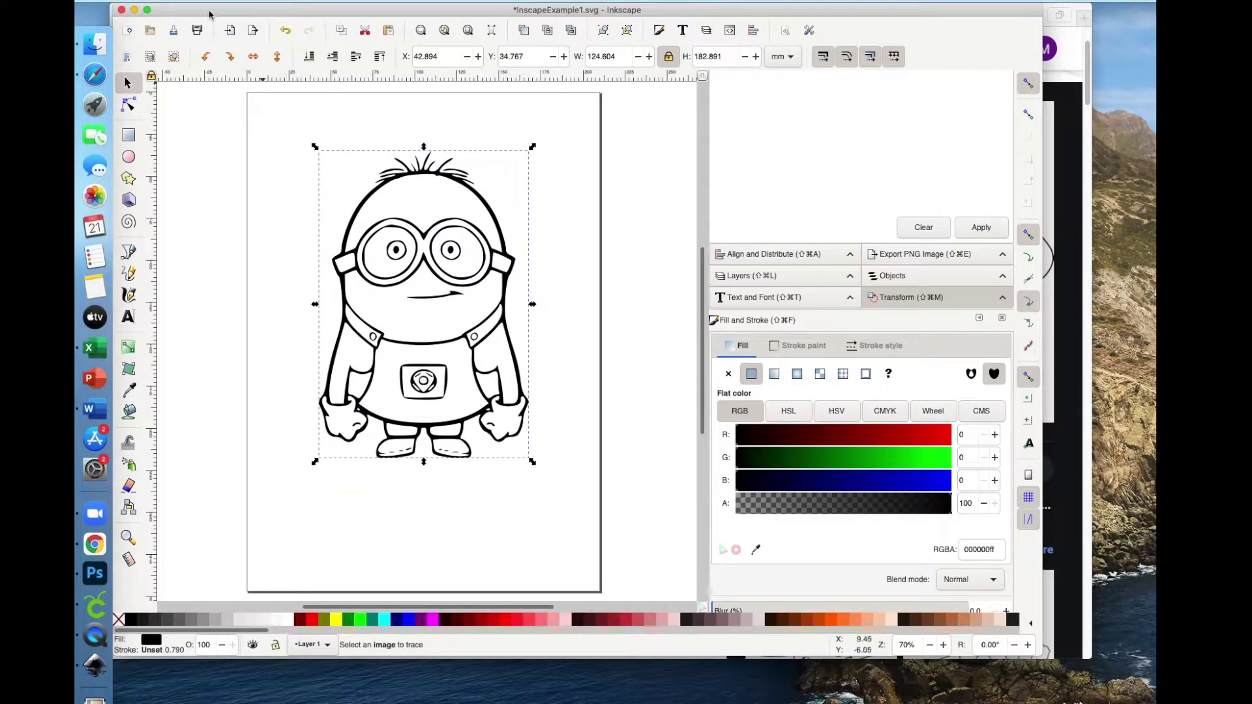
Save the drawing as InkscapeExample2.svg and return to Cricut Design Space
left_click(171, 1)
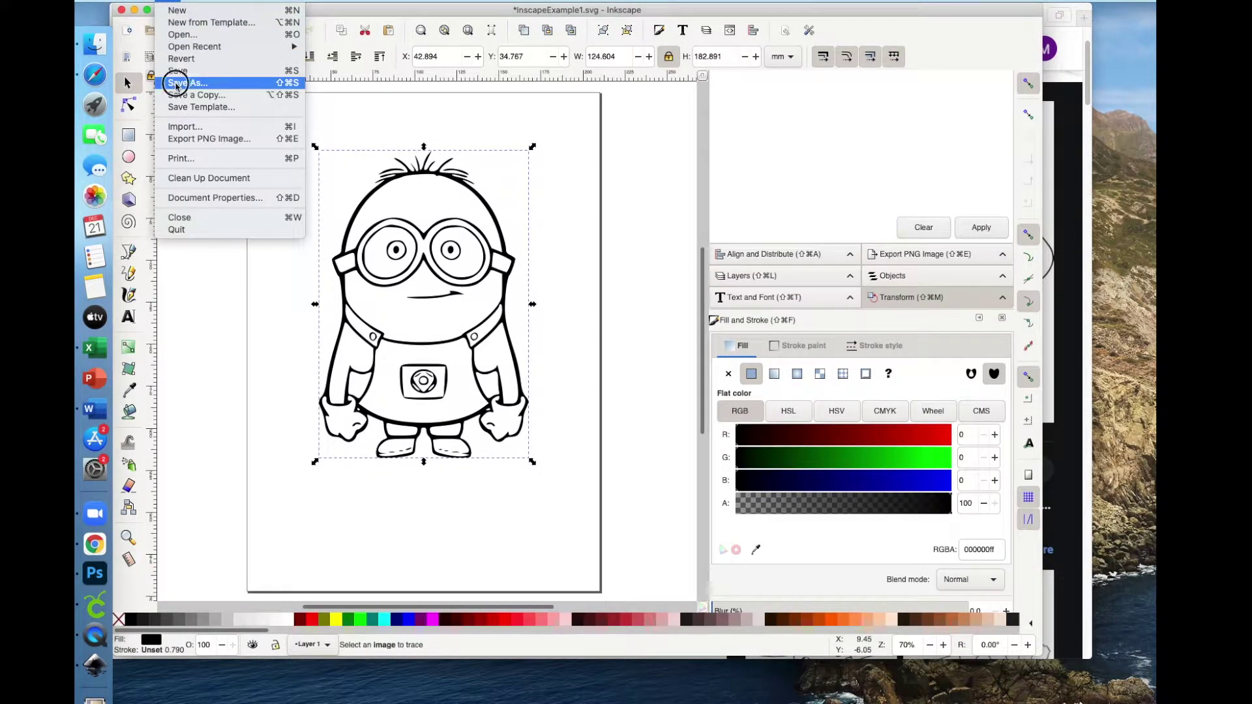
type("Inkscap")
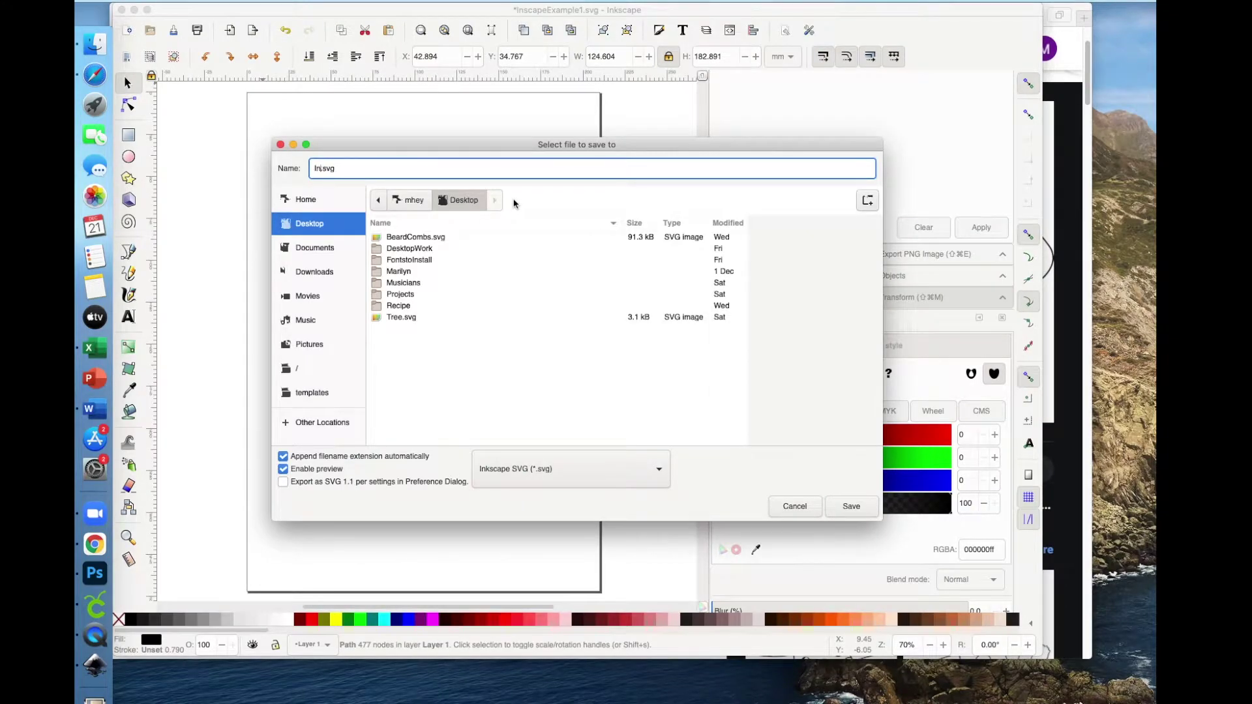
type("eExample2")
left_click(850, 505)
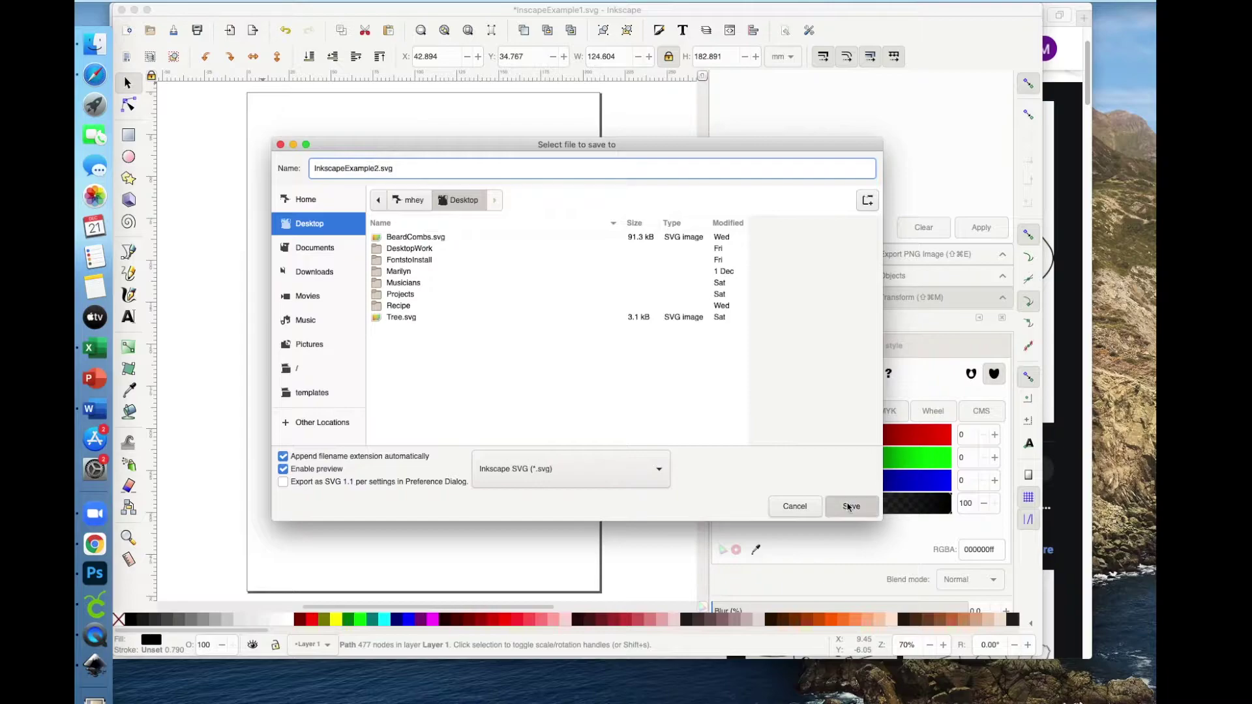
left_click(104, 611)
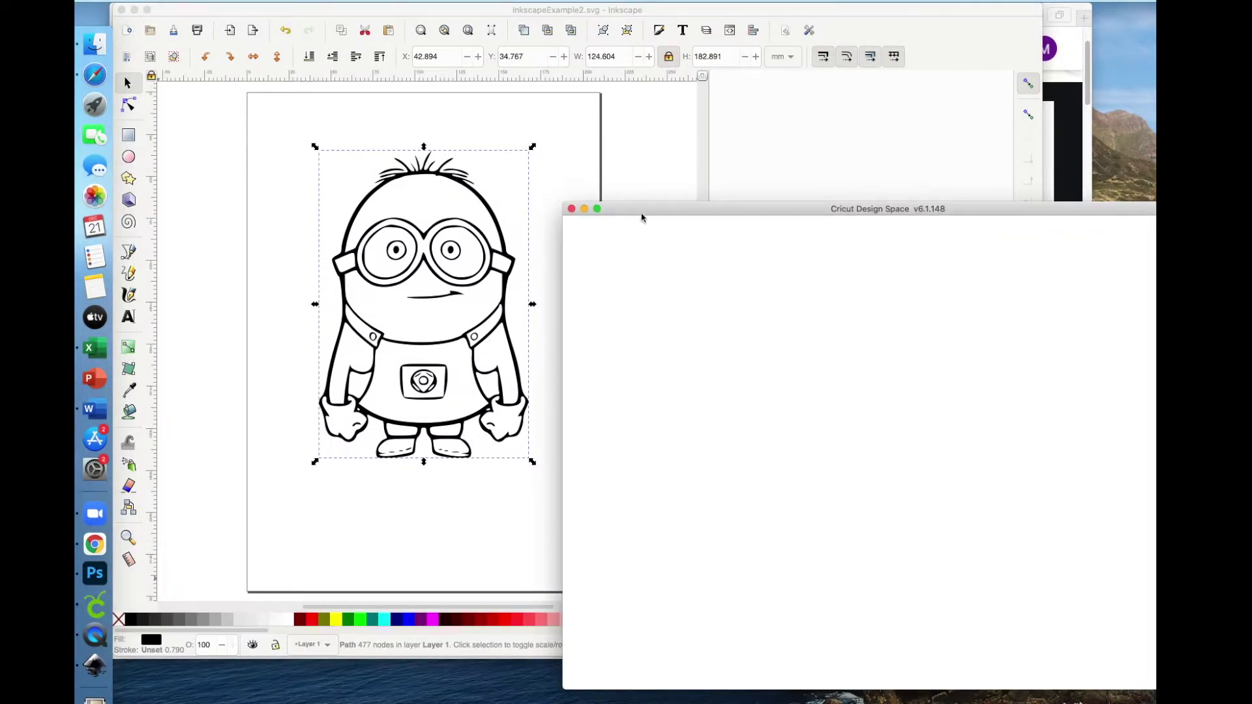
Move and enlarge the Cricut window, then start a new blank project
left_click_drag(642, 213, 230, 31)
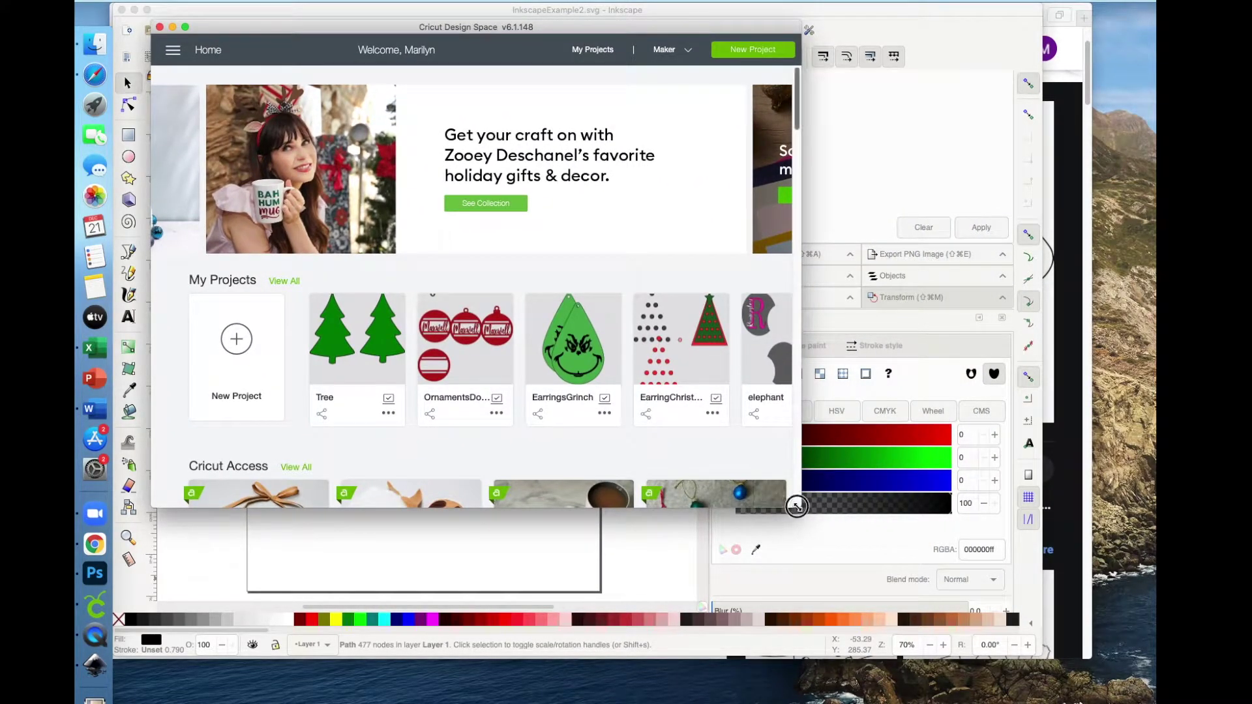
left_click_drag(800, 506, 1093, 660)
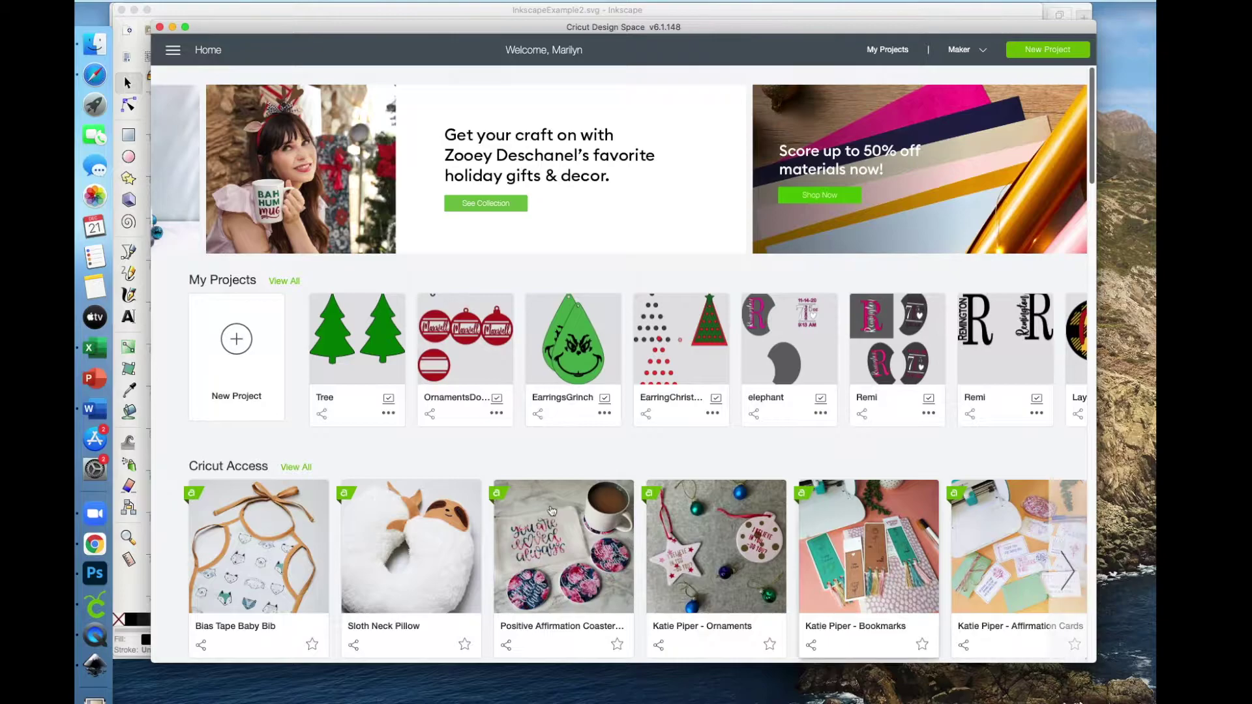
left_click(237, 339)
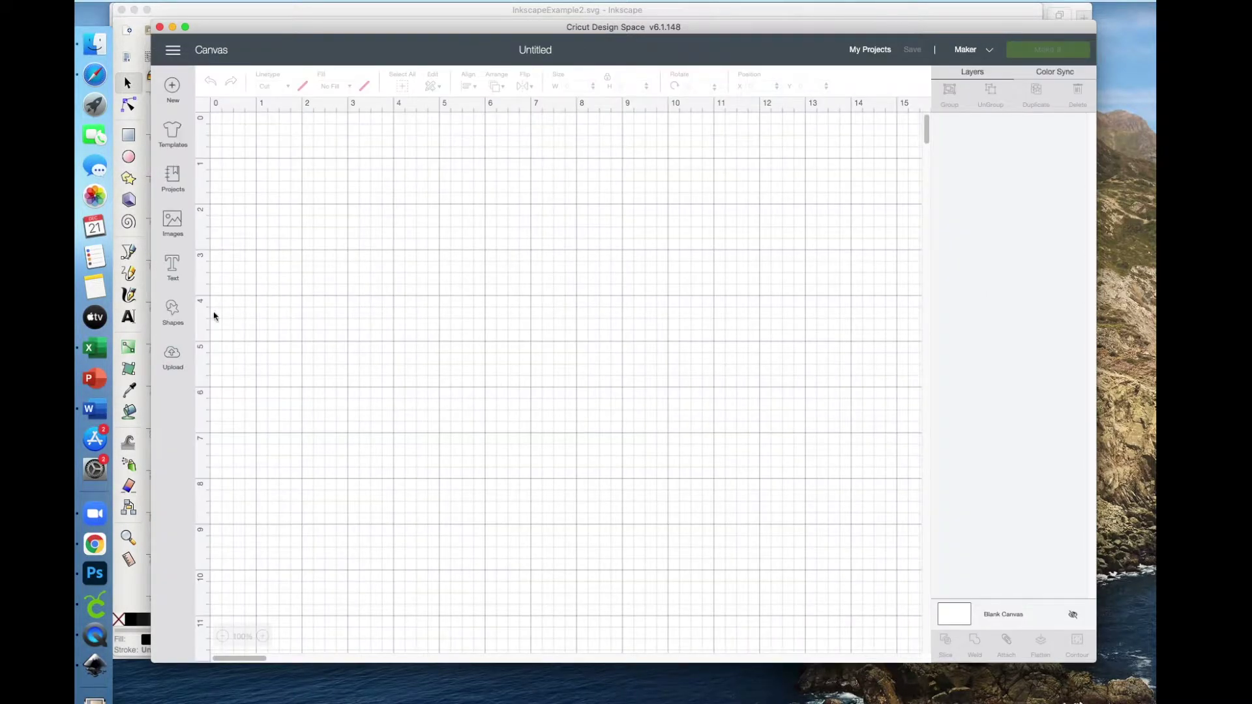
Choose Unknown-1.jpeg from the Desktop as the image to upload
left_click(173, 357)
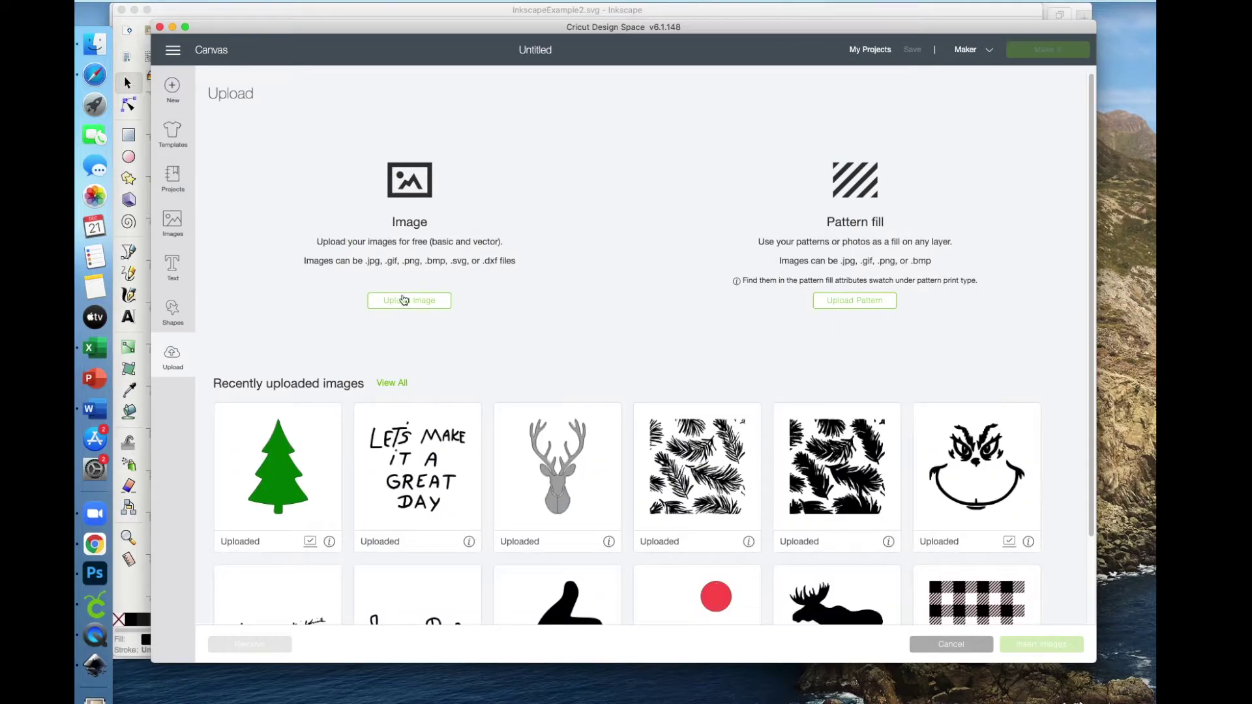
left_click(404, 300)
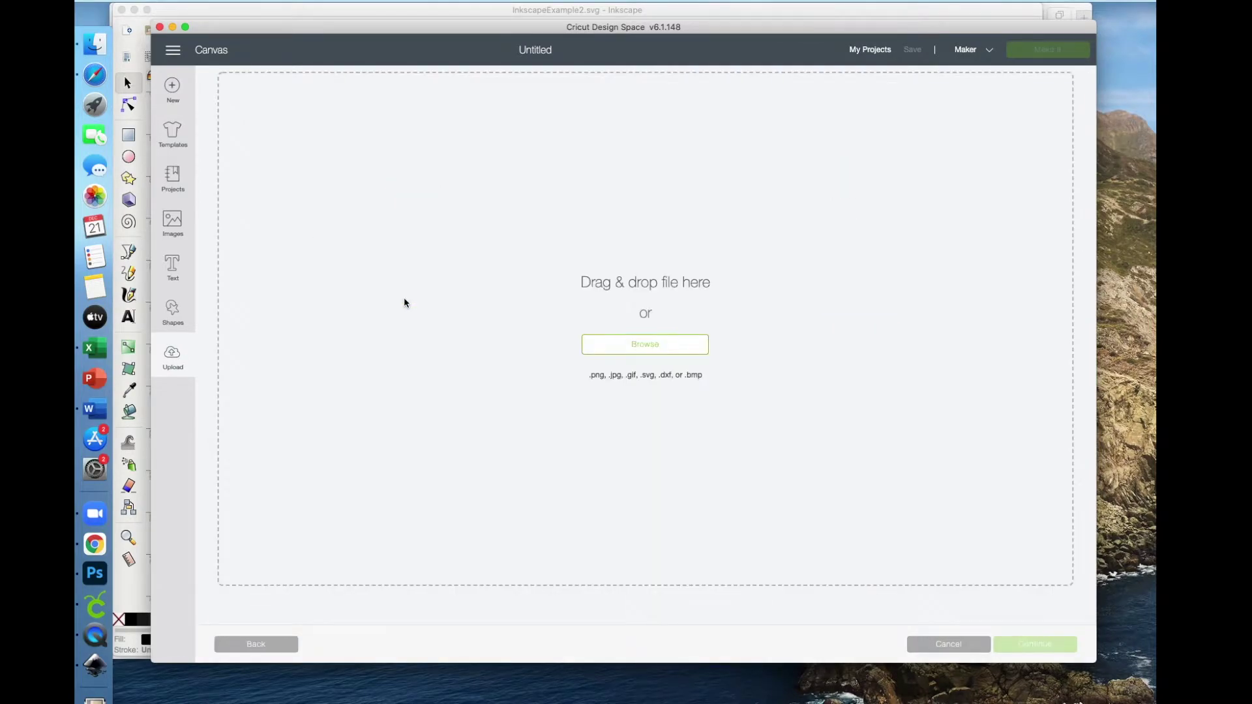
left_click(662, 345)
scroll(507, 97, "down", 3)
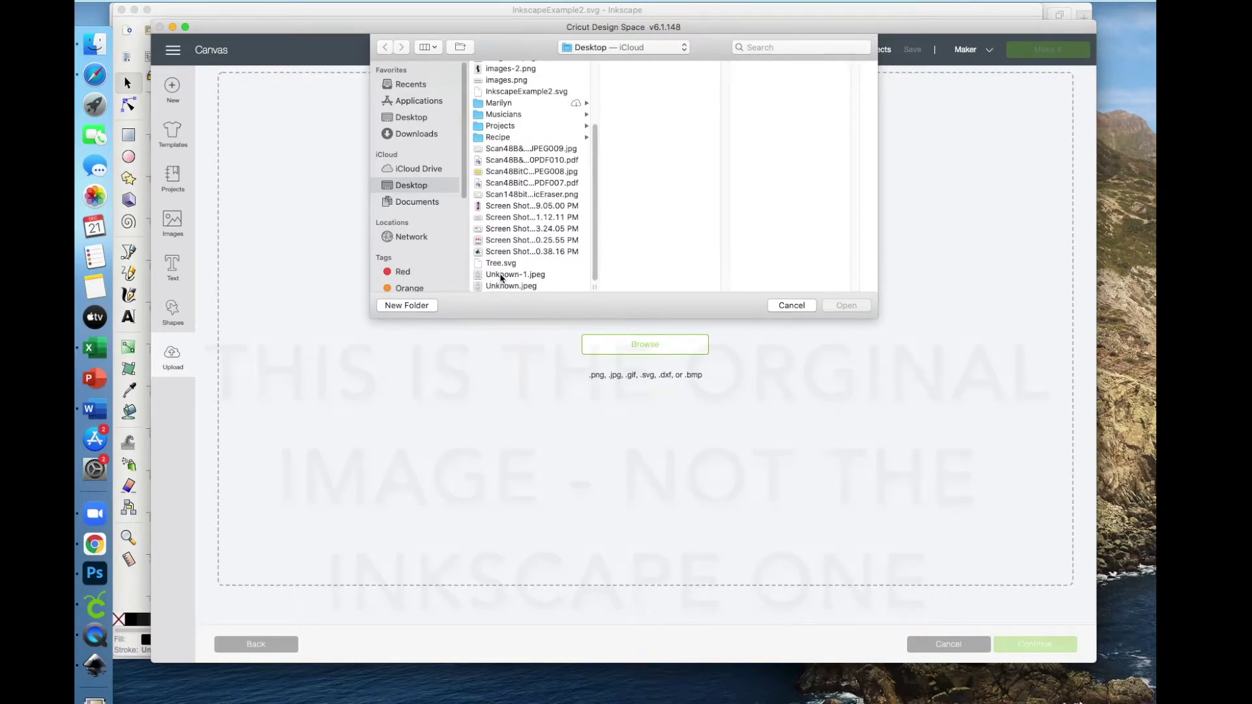
left_click(500, 274)
left_click(842, 305)
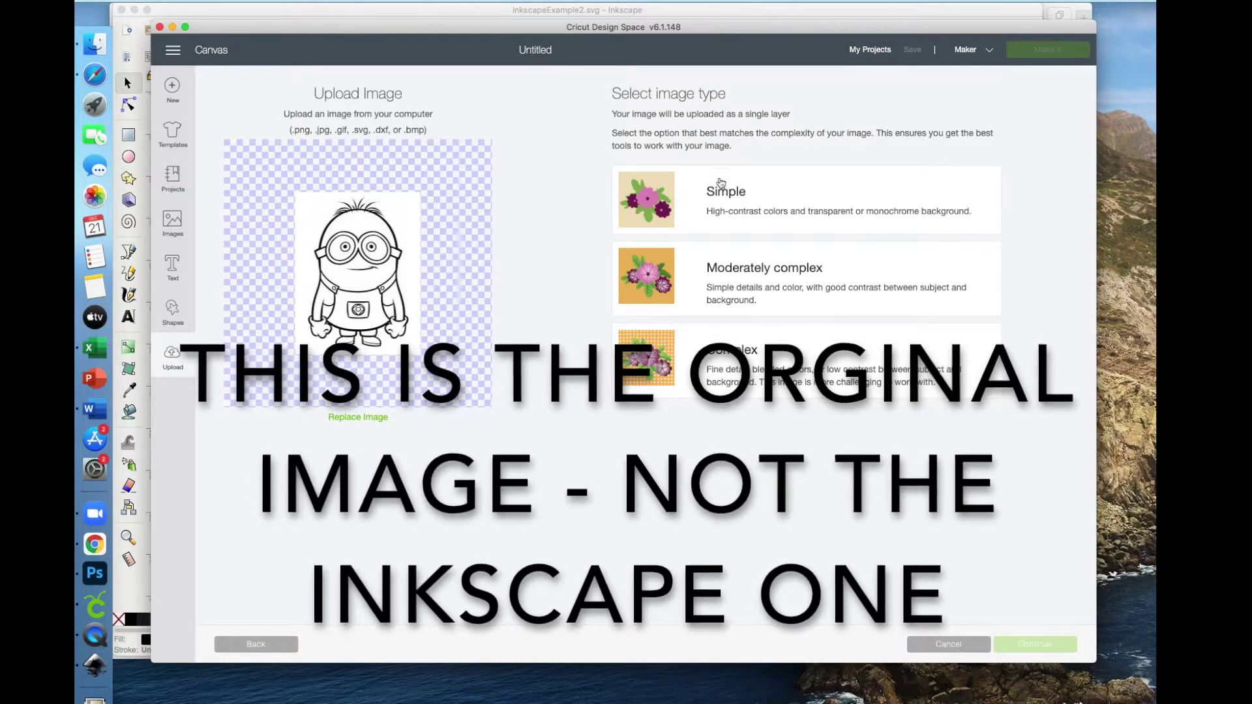
Mark the upload as a Simple image, zoom in twice, and erase the white background
left_click(742, 207)
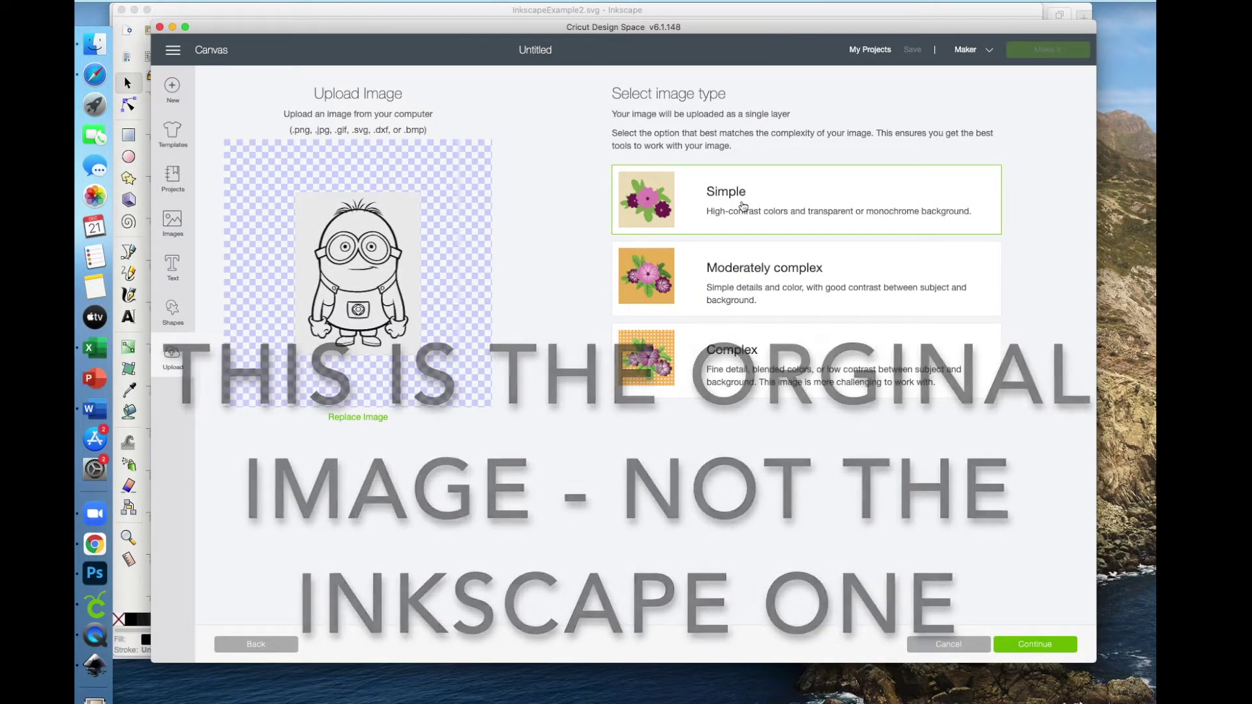
left_click(1050, 648)
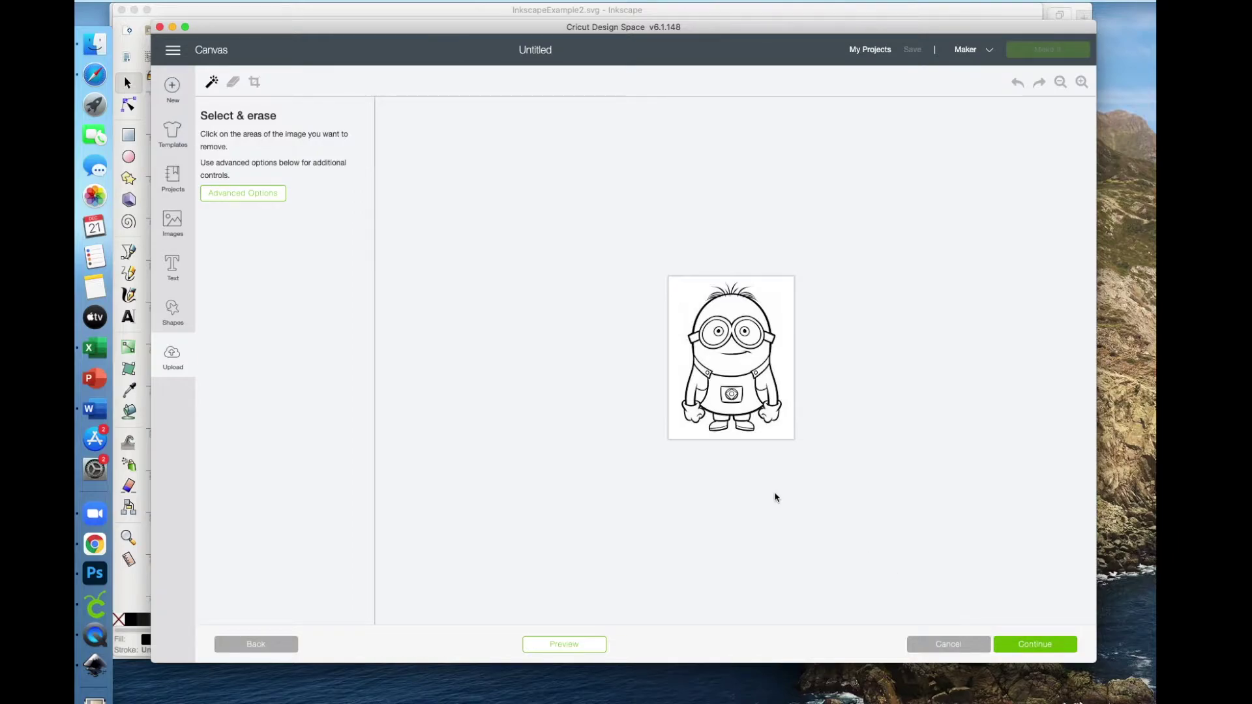
left_click(1081, 82)
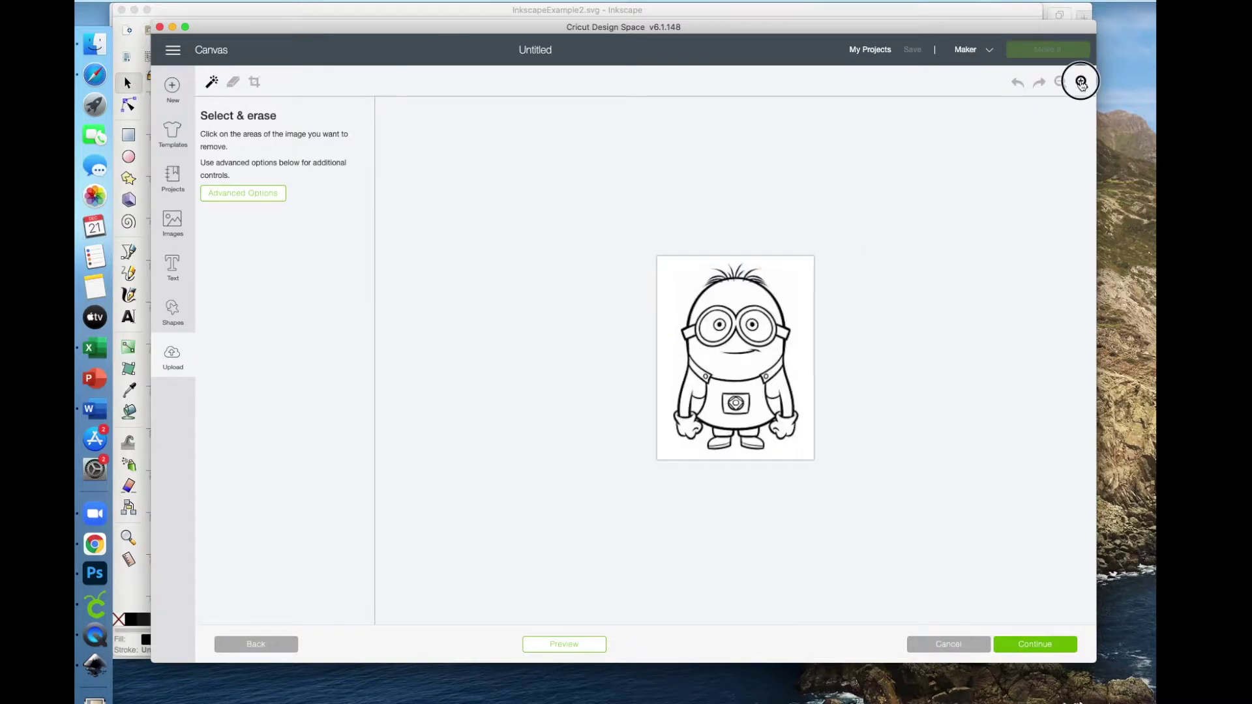
left_click(1082, 82)
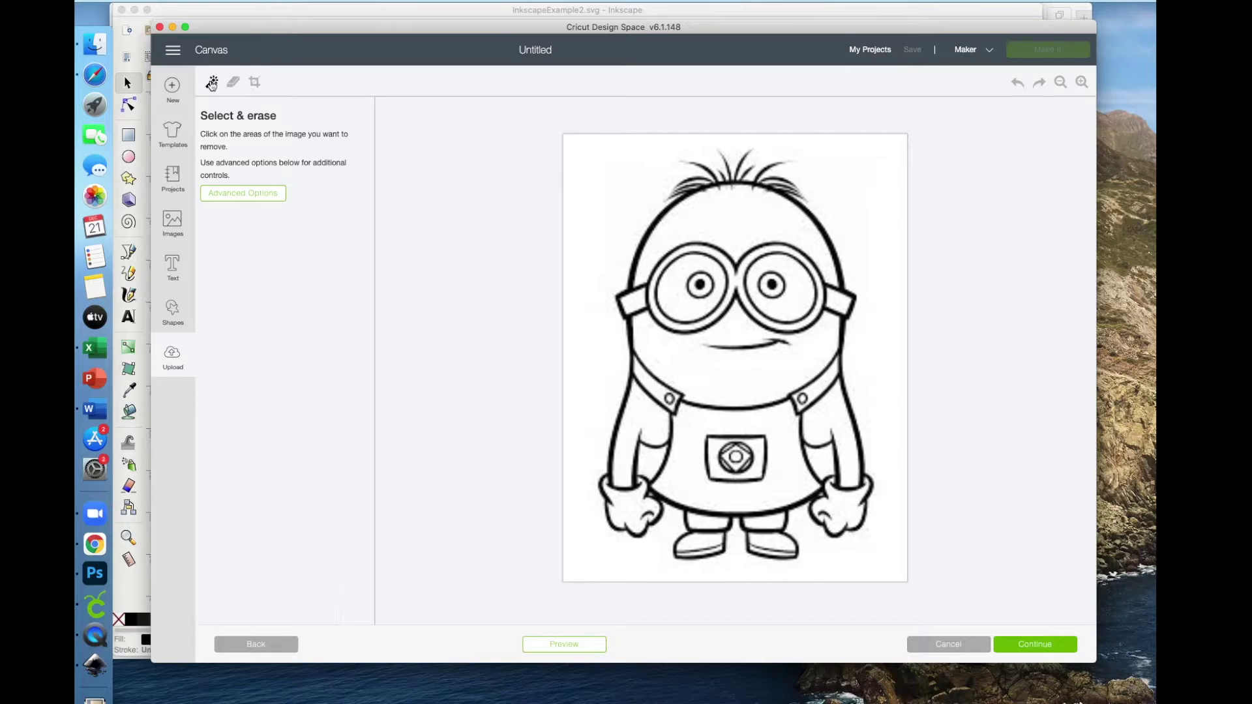
left_click(598, 180)
Erase the white forehead, goggle lenses, face and strap patches inside the Minion
left_click(725, 214)
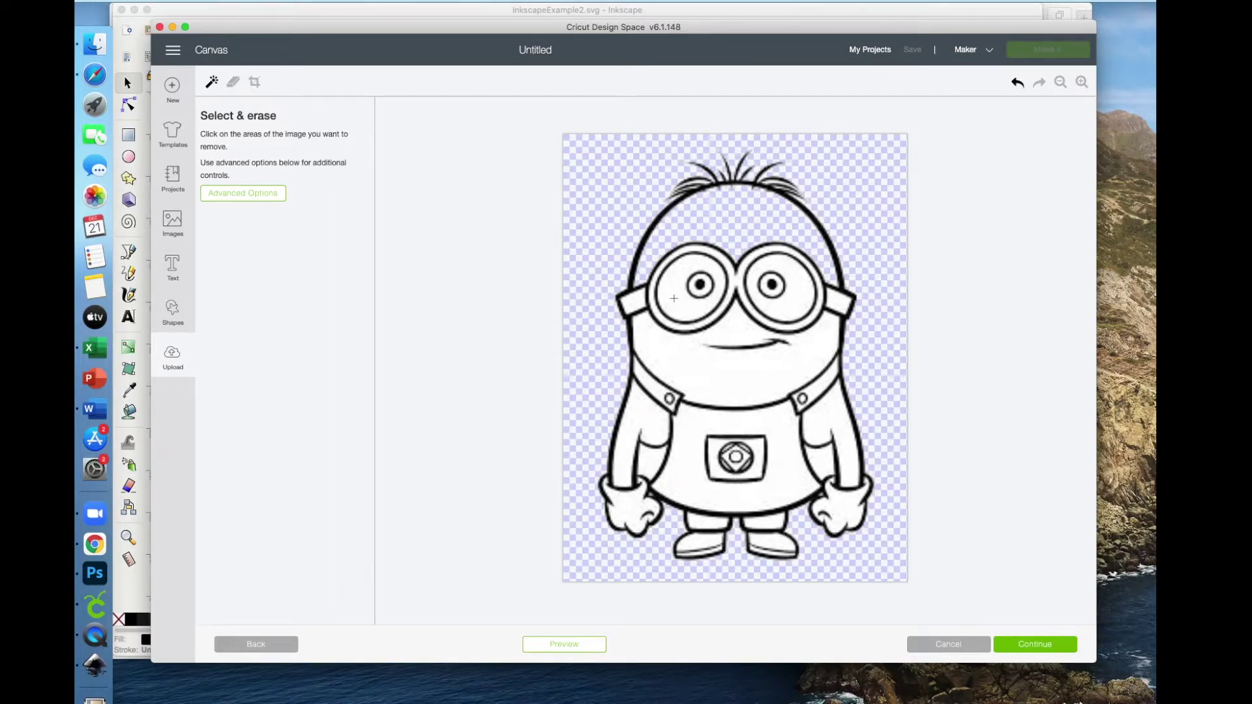
left_click(674, 298)
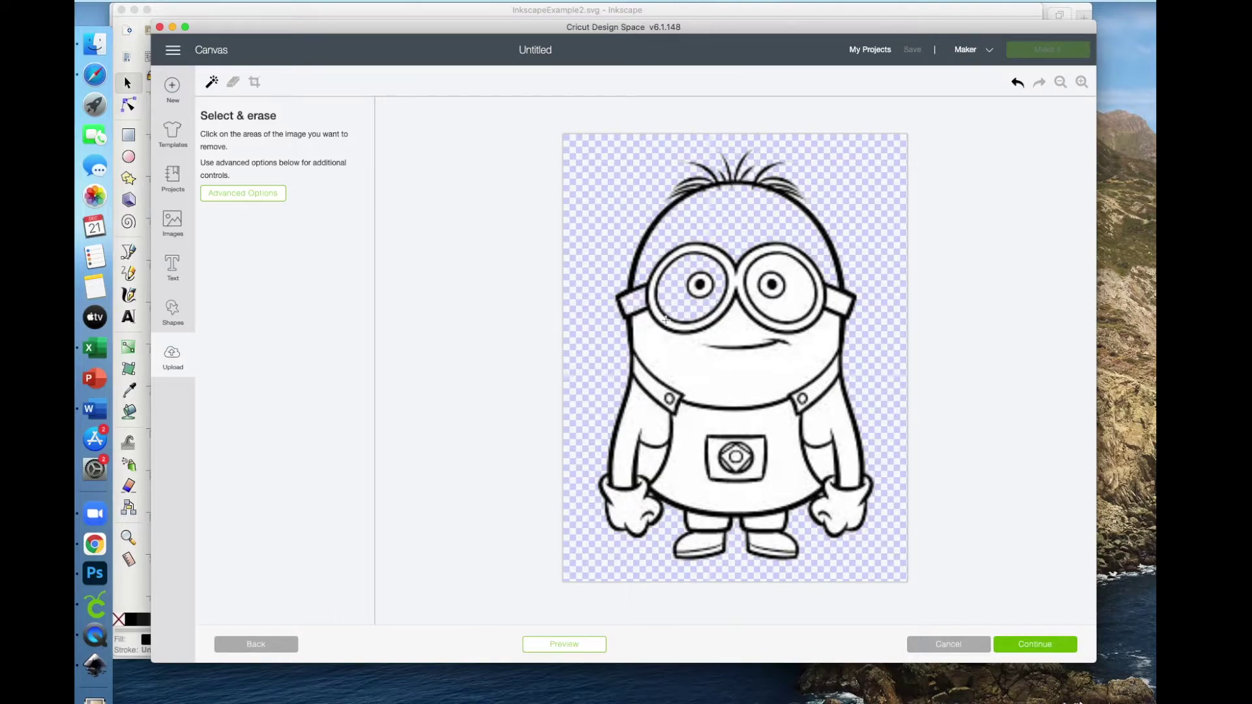
left_click(693, 283)
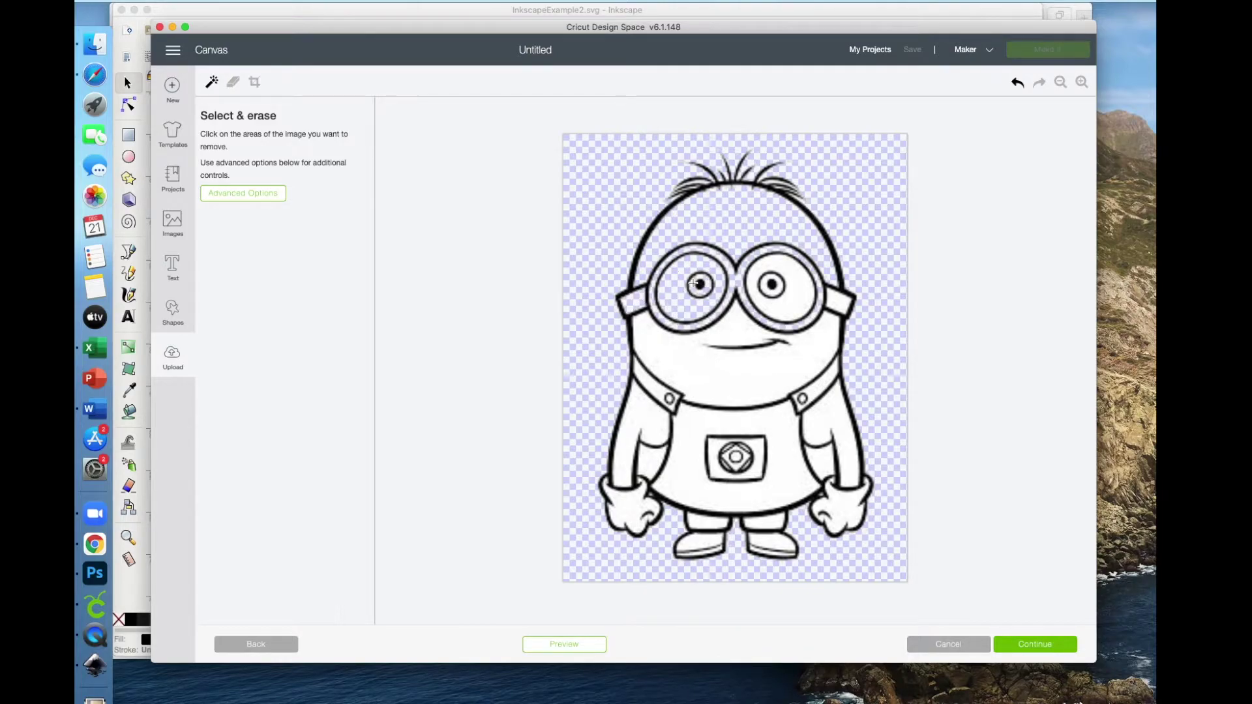
left_click(797, 291)
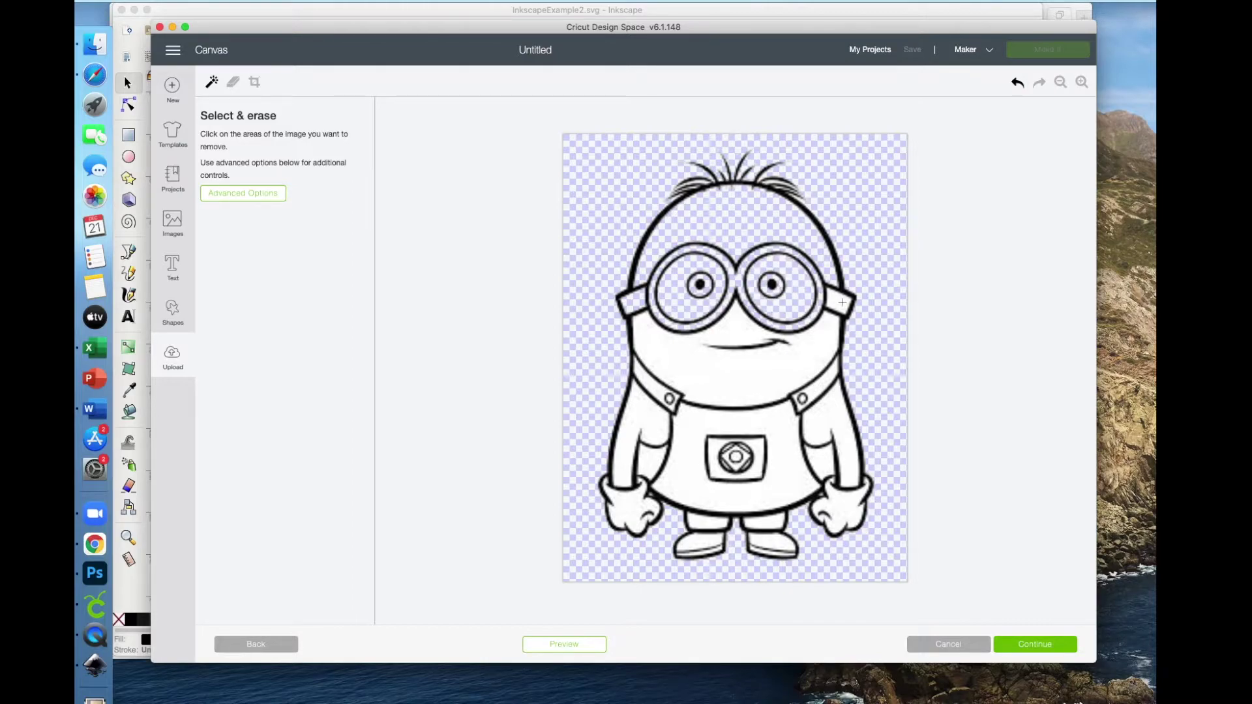
left_click(808, 353)
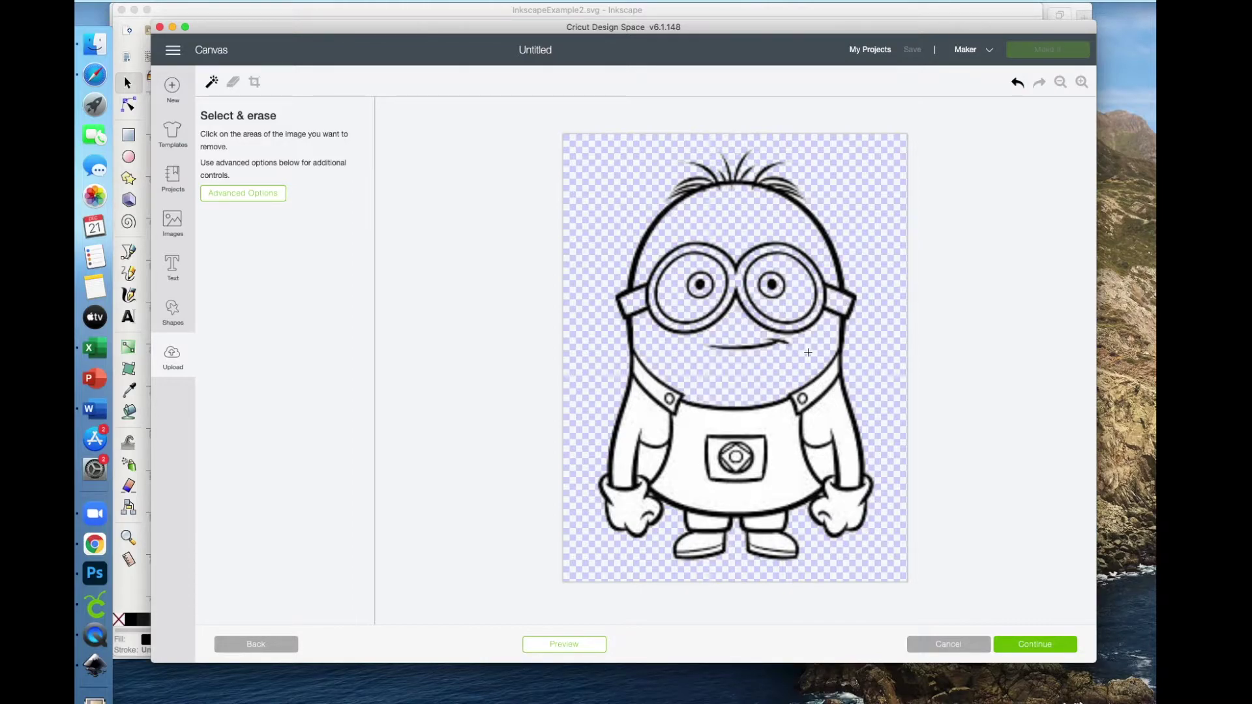
left_click(814, 391)
left_click(654, 386)
Erase the white bib, arm, glove, pocket, legs and shoes of the Minion
left_click(694, 459)
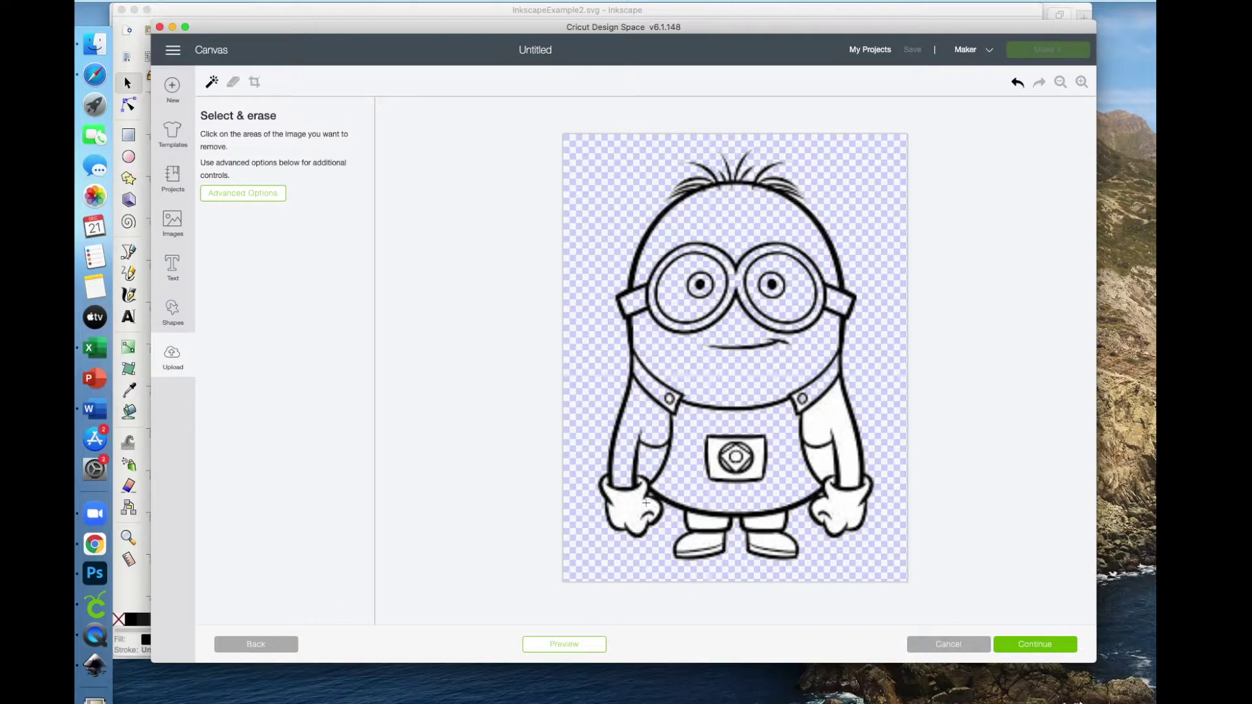
left_click(823, 421)
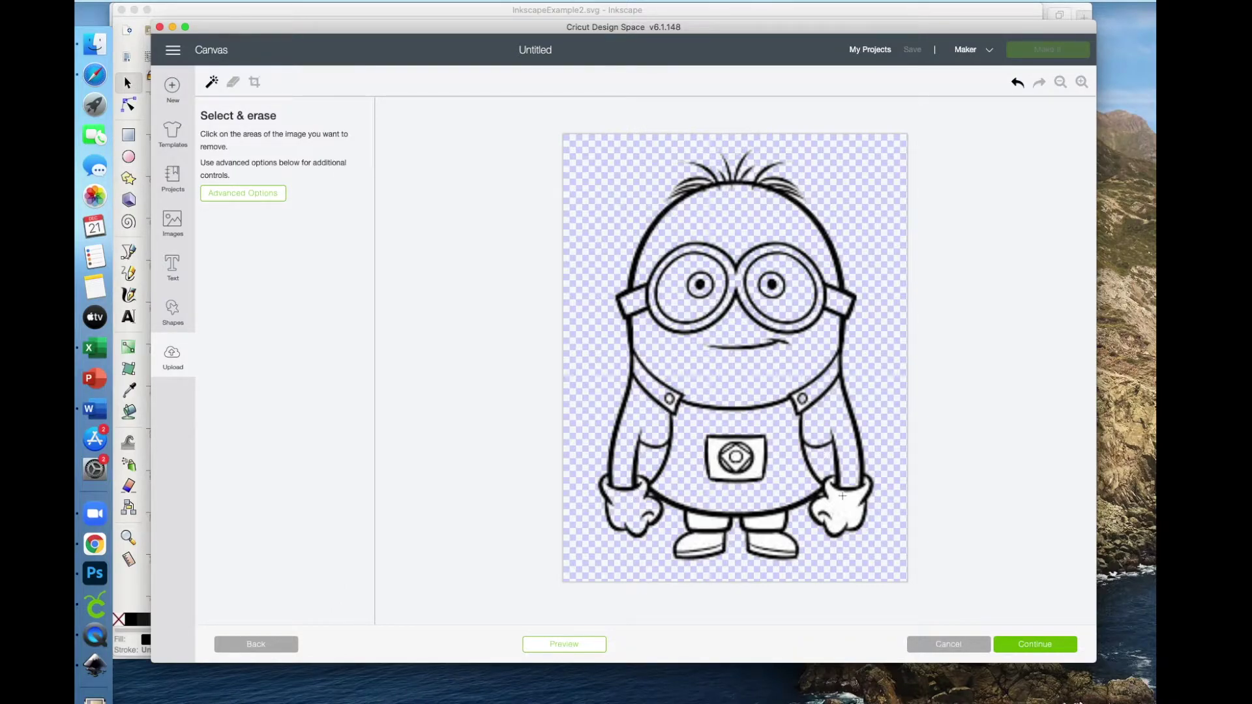
left_click(846, 503)
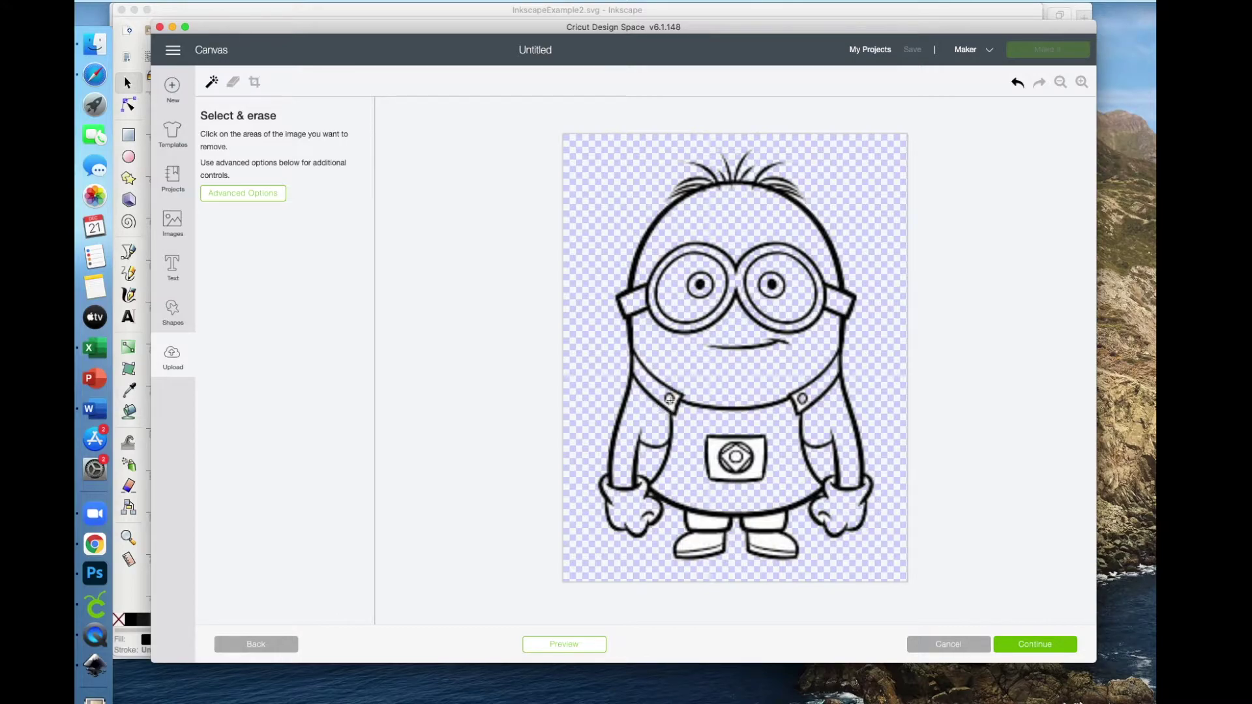
left_click(716, 470)
left_click(695, 544)
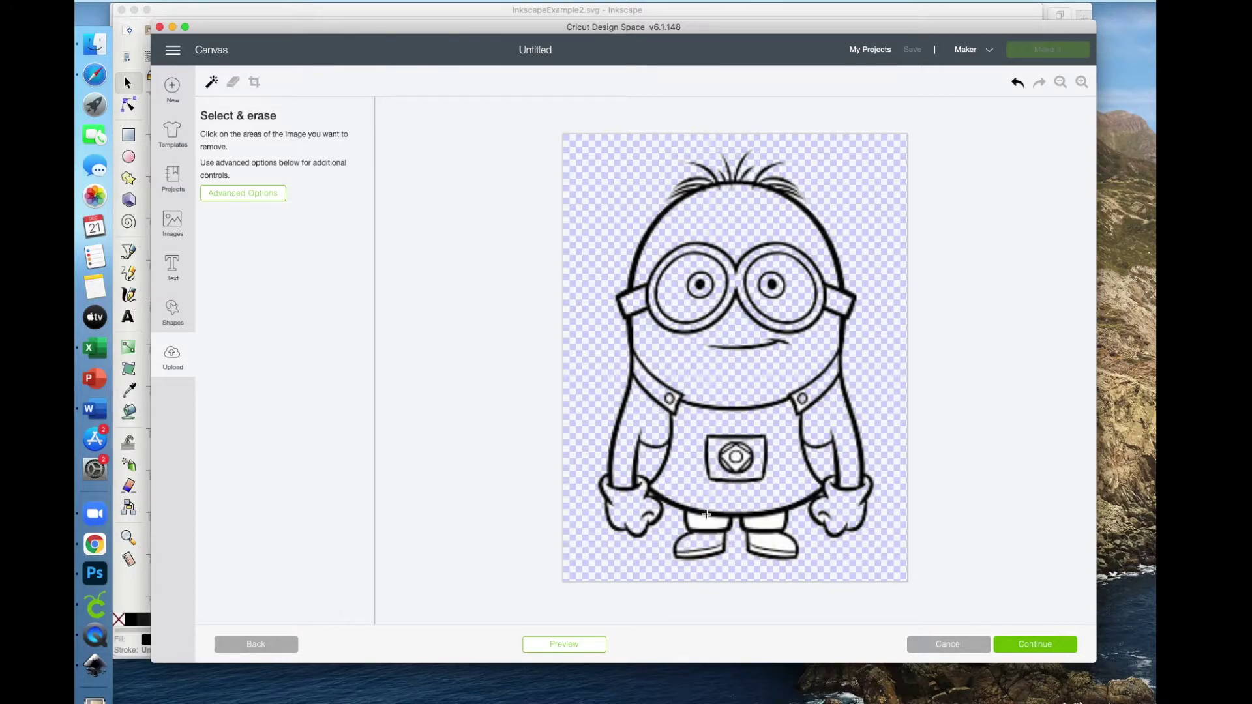
left_click(707, 519)
left_click(764, 525)
left_click(770, 541)
left_click(1080, 83)
left_click(1081, 82)
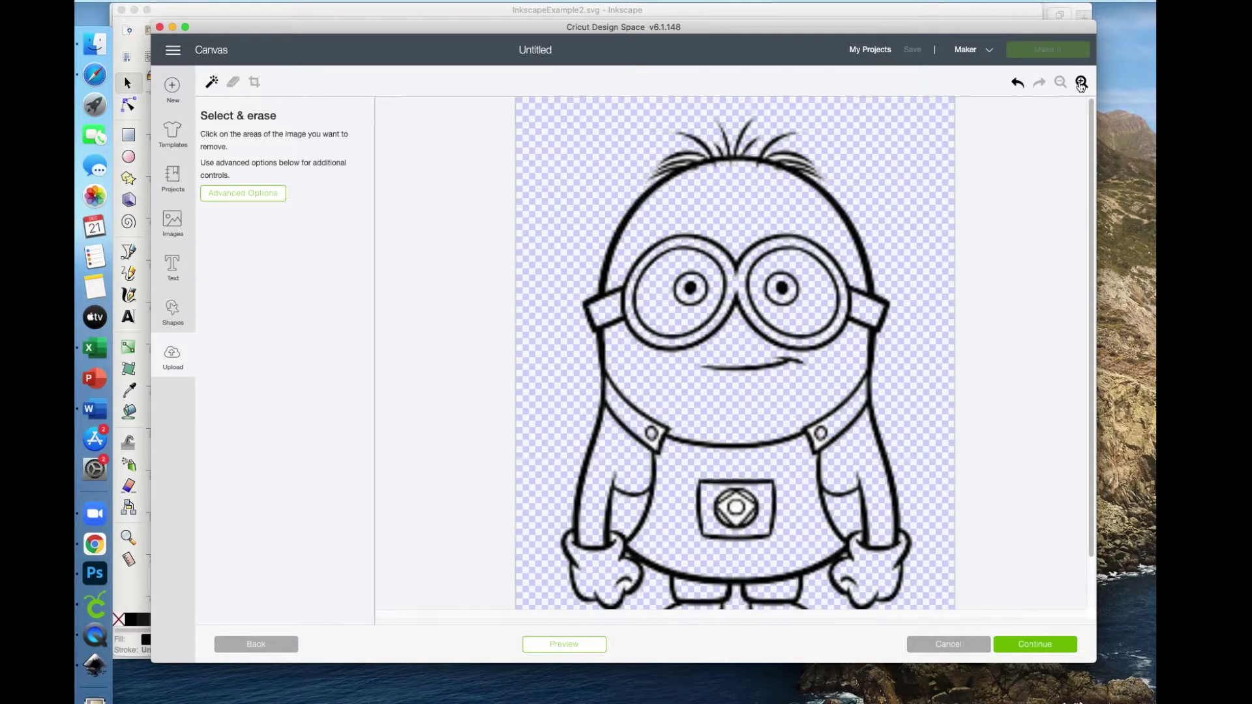
left_click(1081, 83)
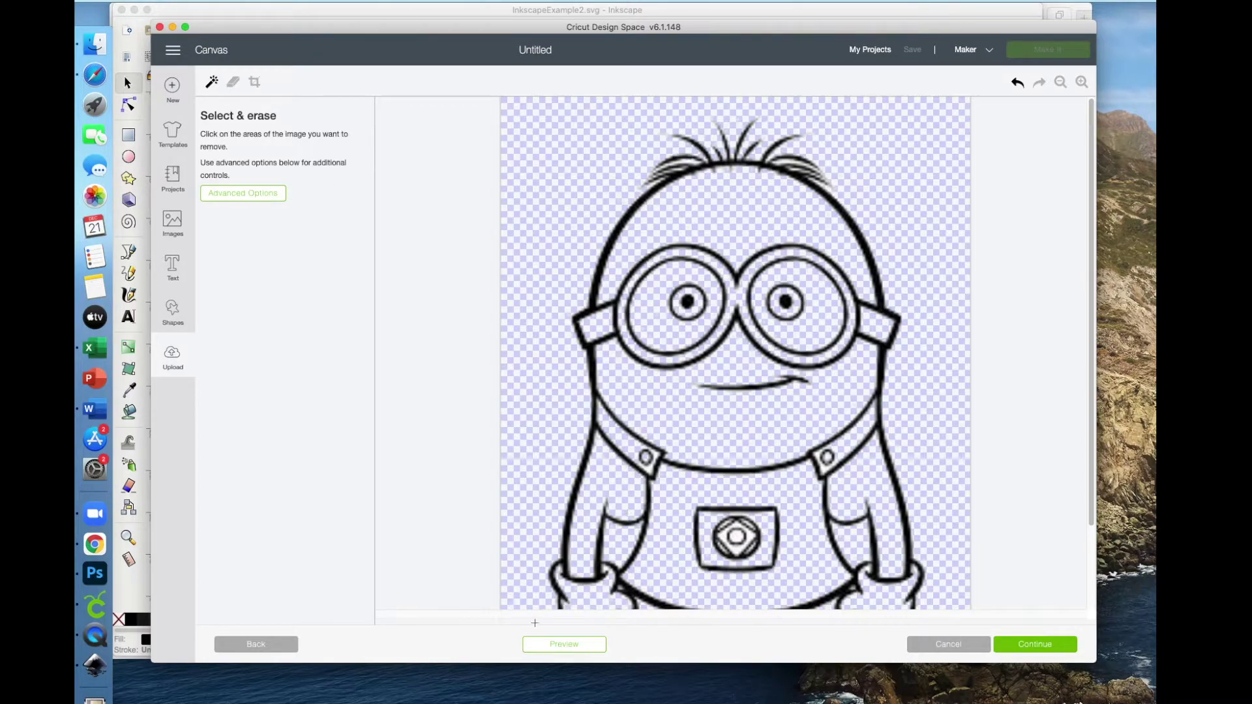
left_click(561, 645)
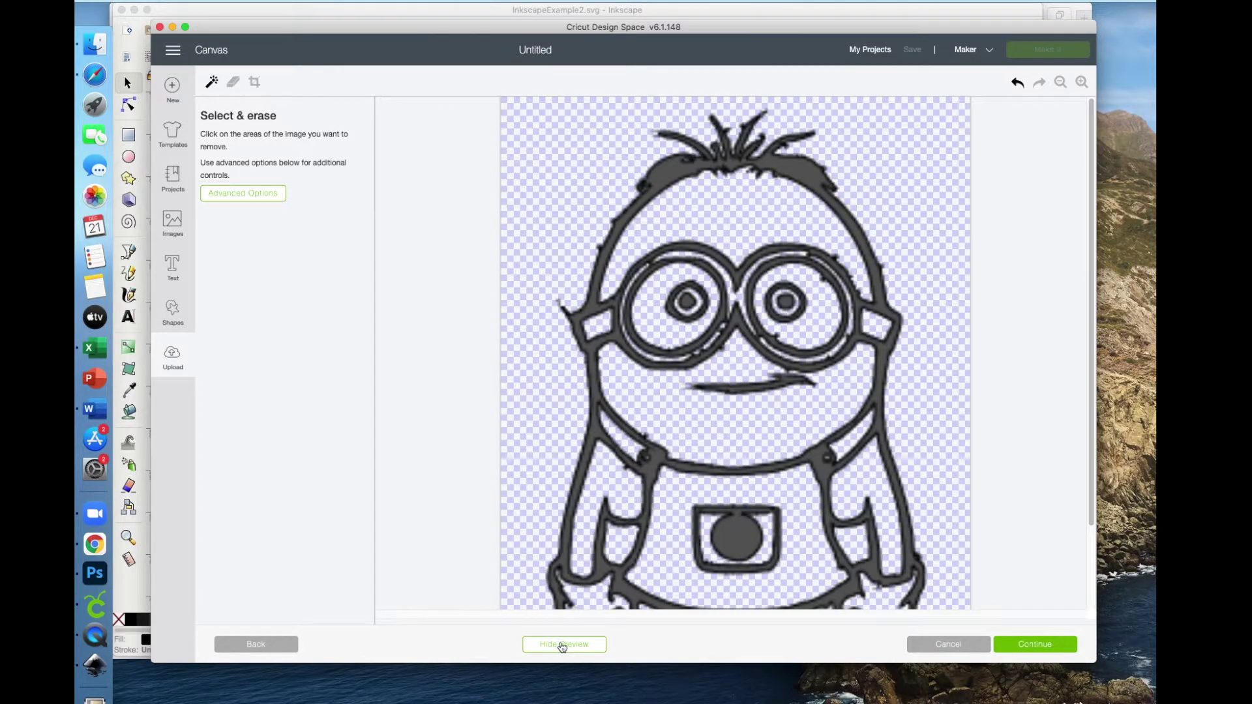
left_click(562, 645)
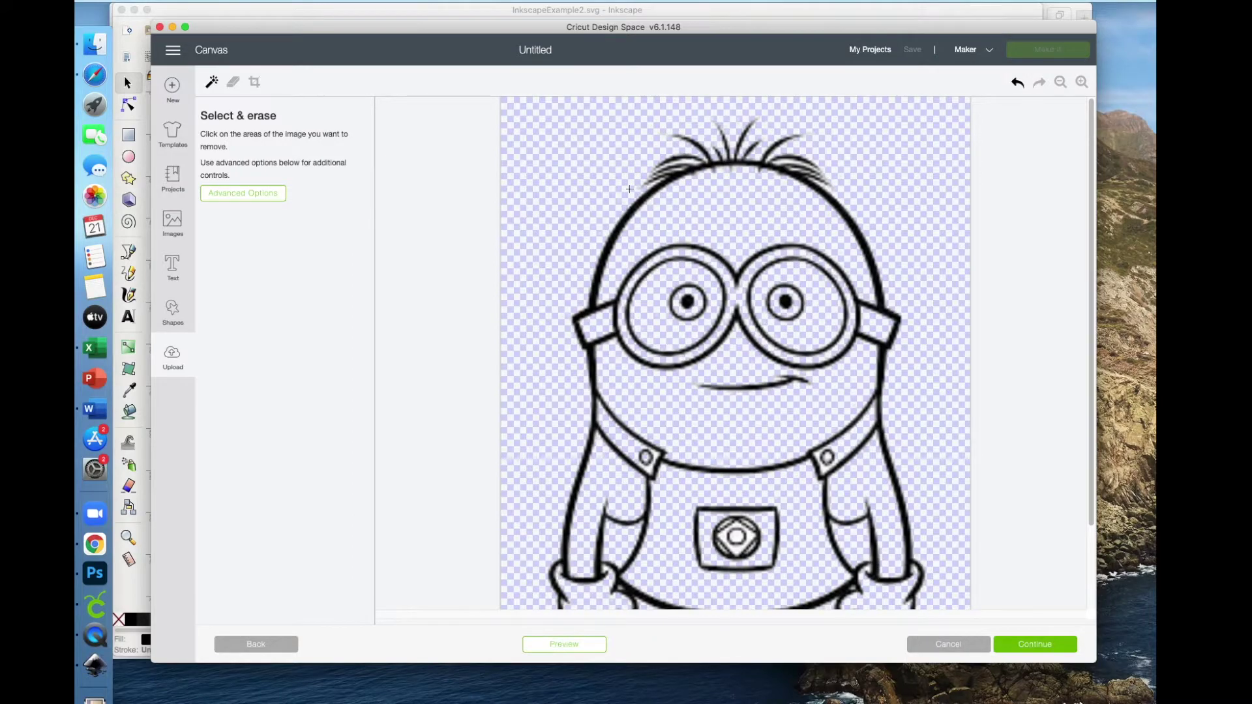
left_click(1080, 82)
left_click(1080, 83)
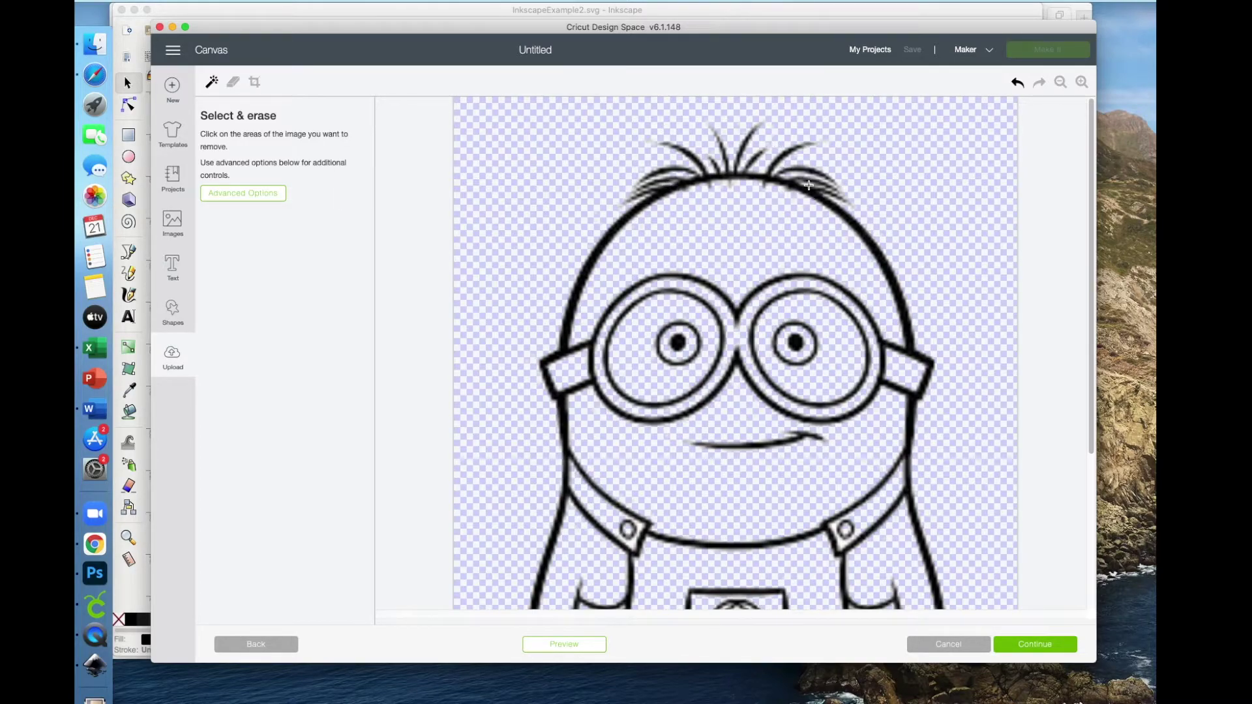
scroll(808, 185, "down", 5)
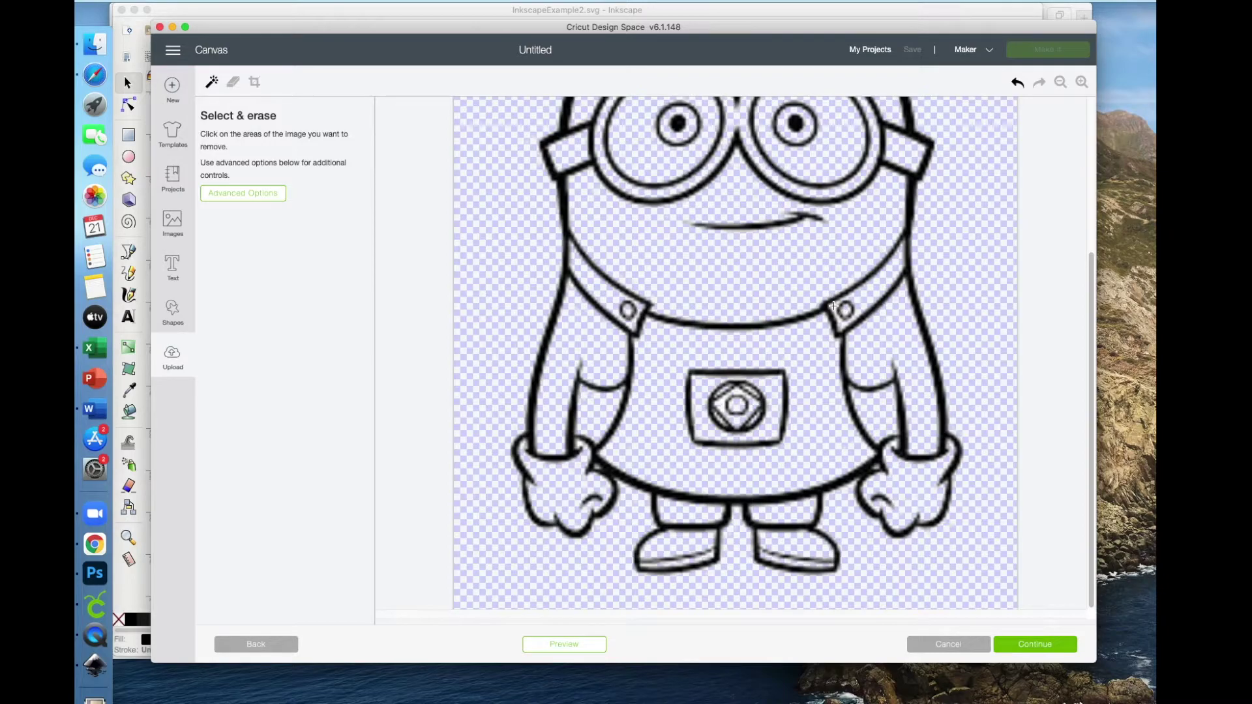
Save the cleaned Minion as cut image 'CricutExample2' and insert it at 2.192 × 3.273 in
left_click(1047, 649)
left_click(786, 290)
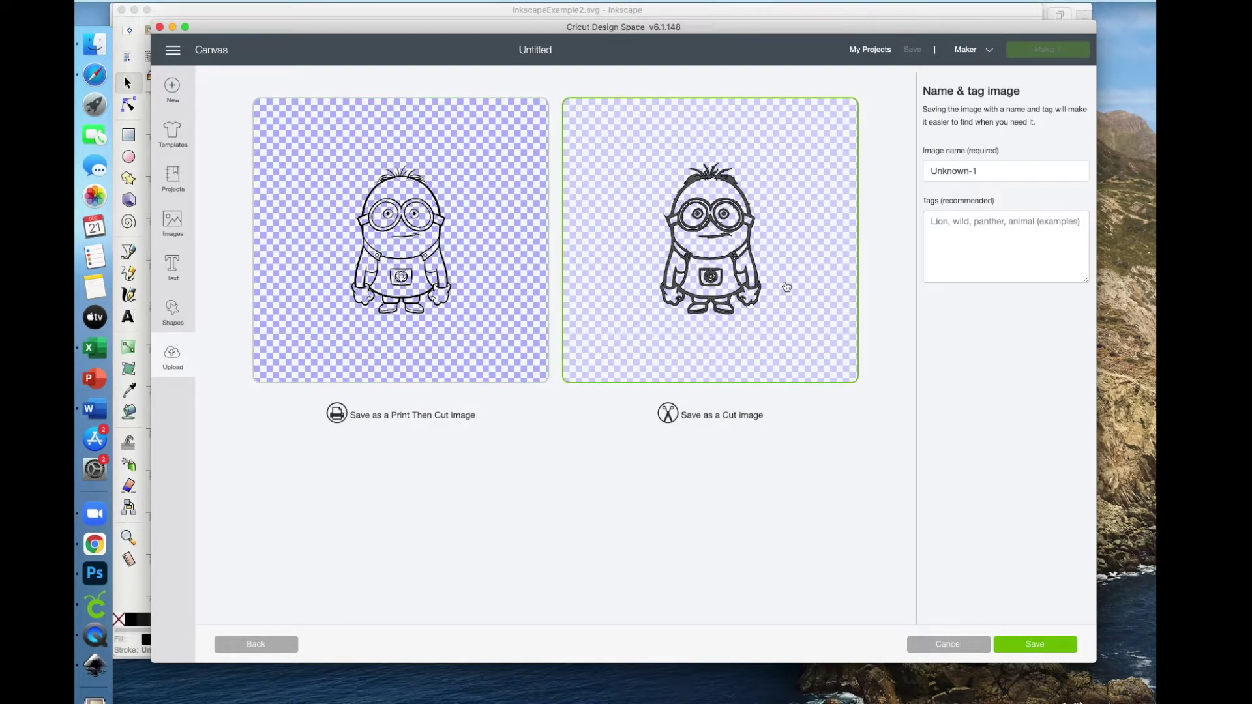
left_click(1038, 171)
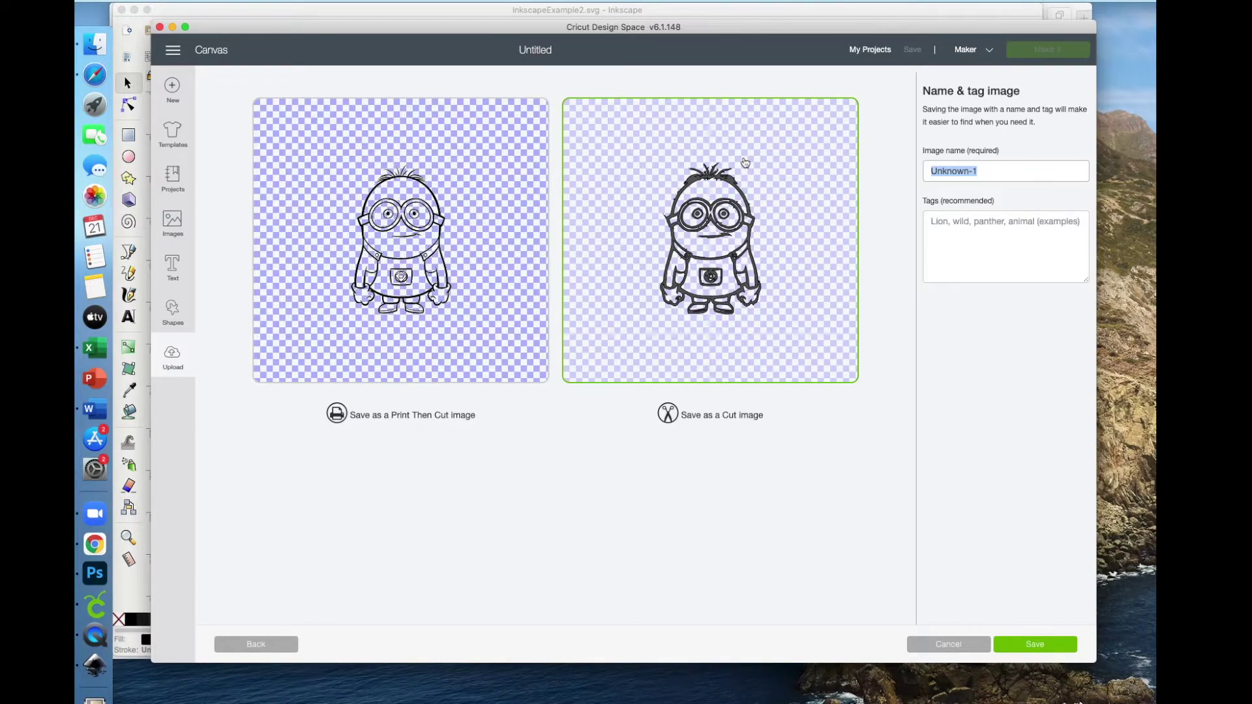
type("CricutExample2")
left_click(1050, 646)
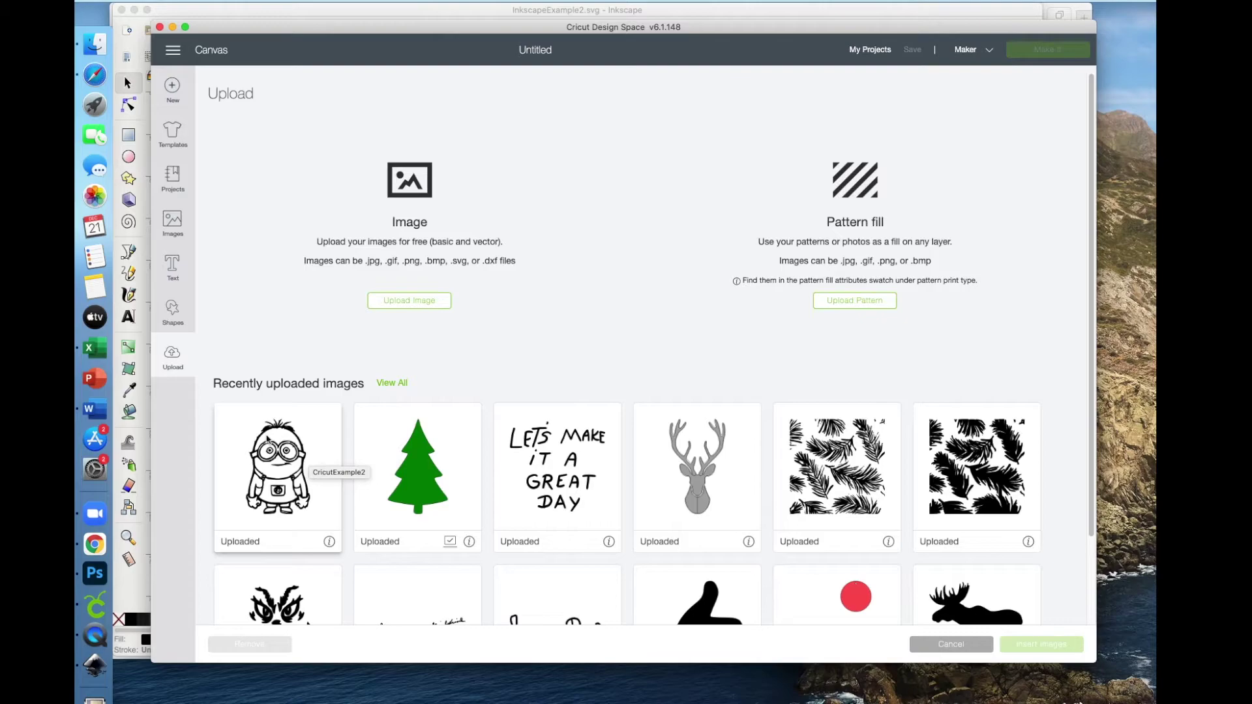
left_click(269, 448)
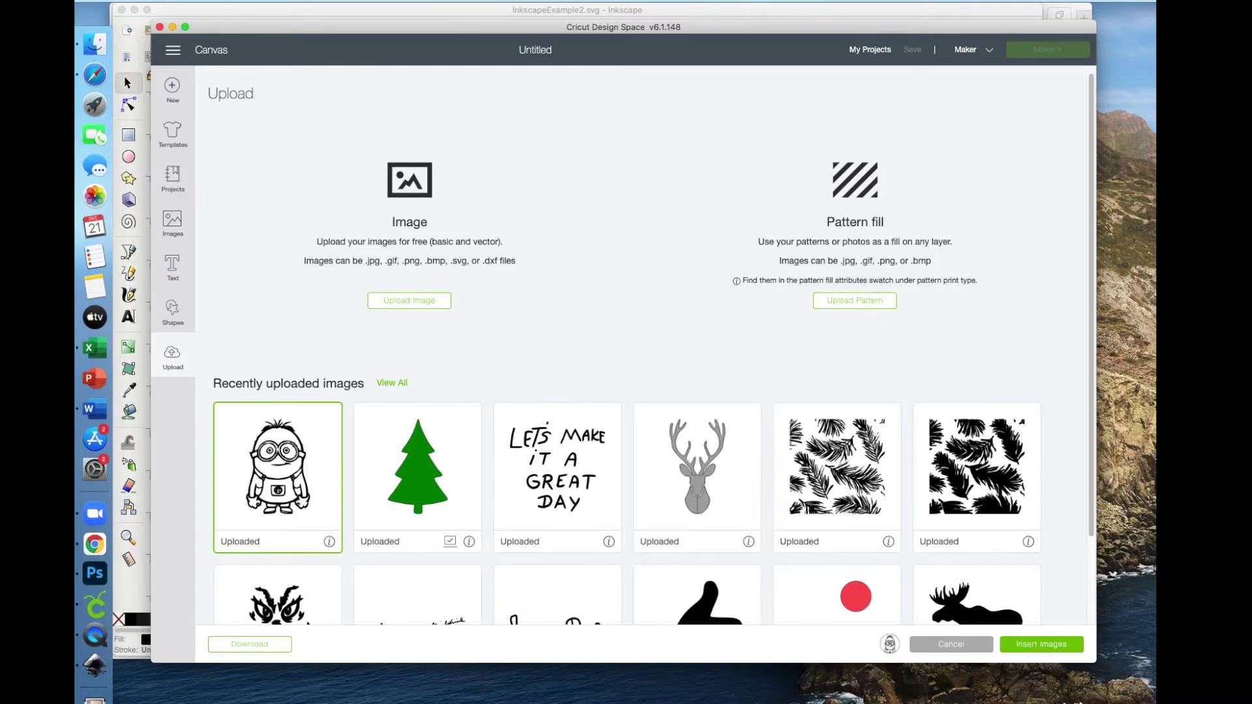
left_click(1067, 647)
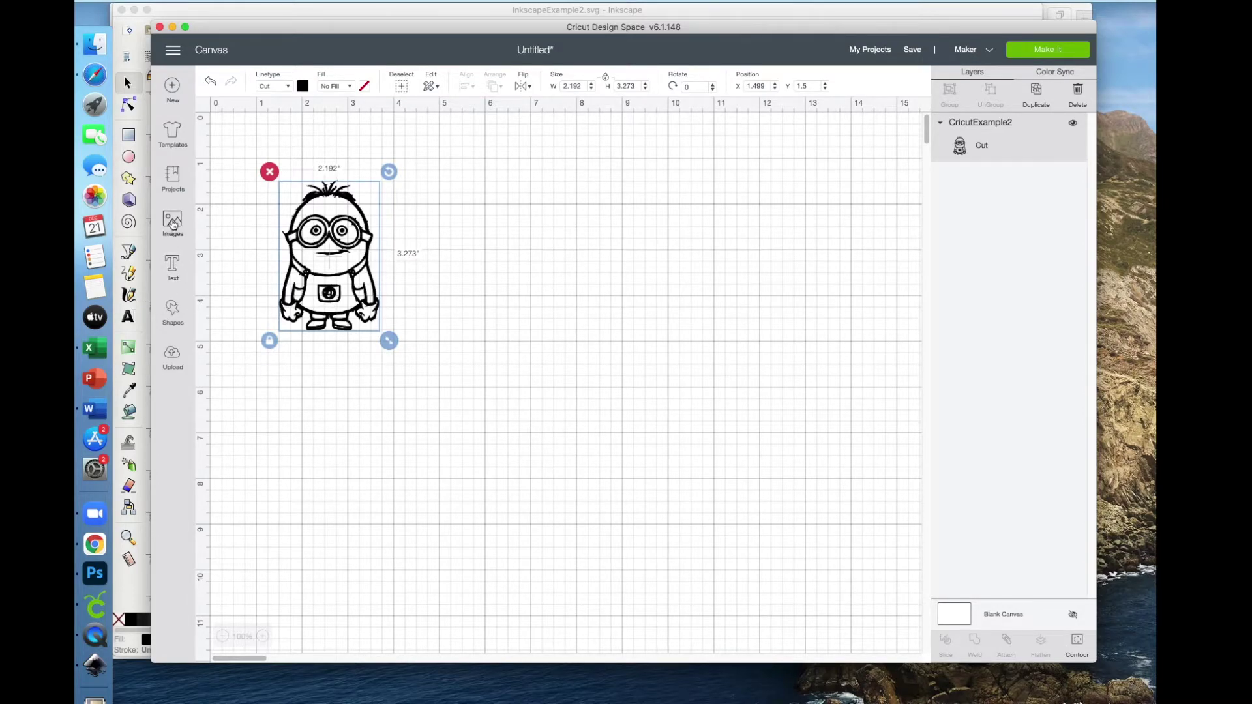
Select InkscapeExample2.svg from the computer for upload
left_click(172, 355)
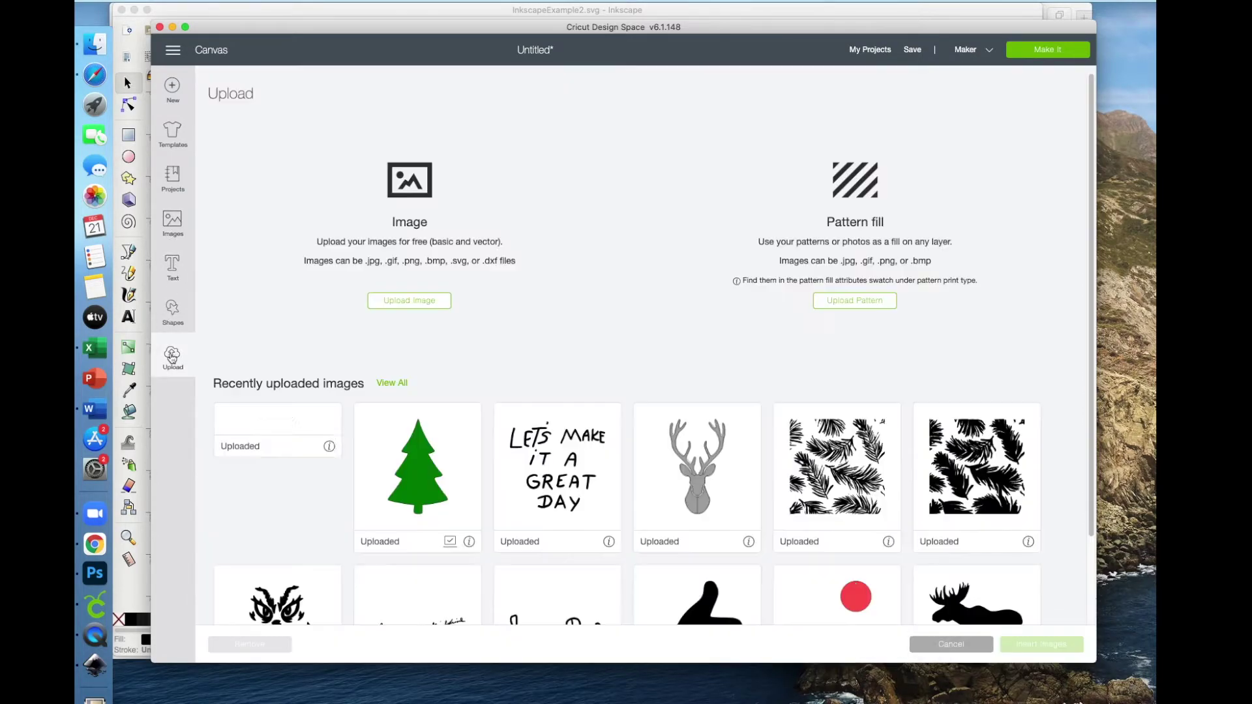
left_click(405, 302)
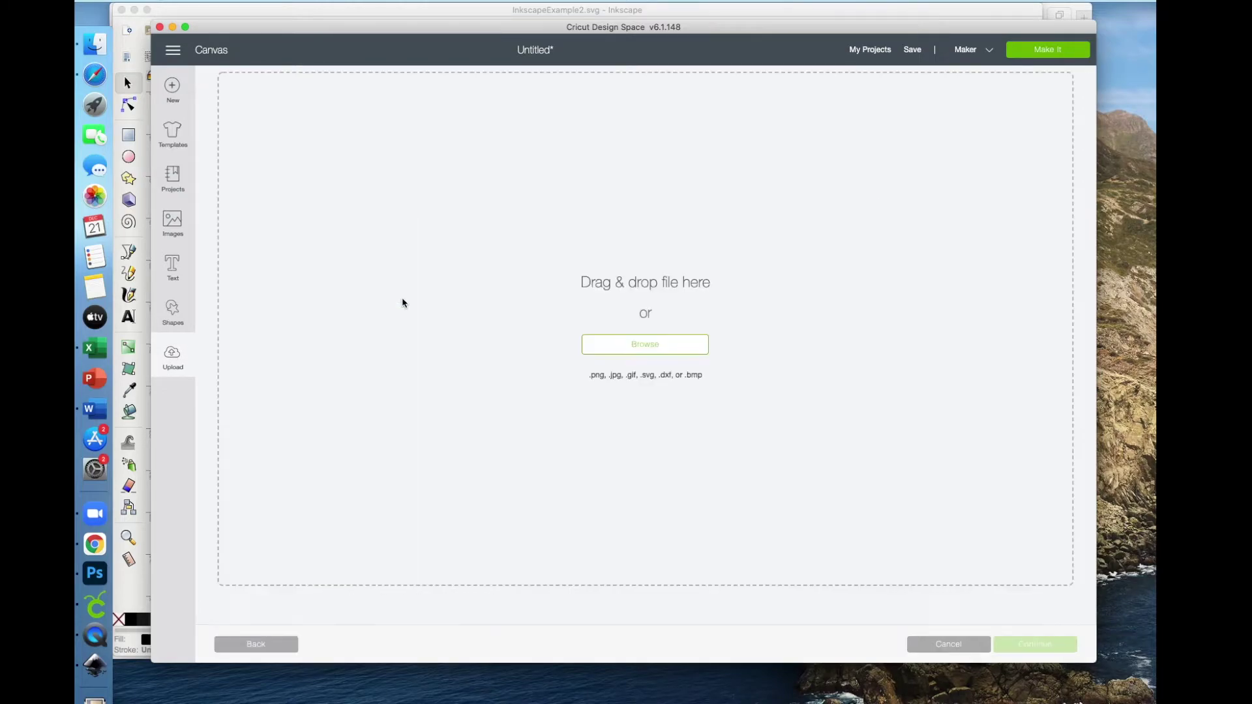
left_click(654, 344)
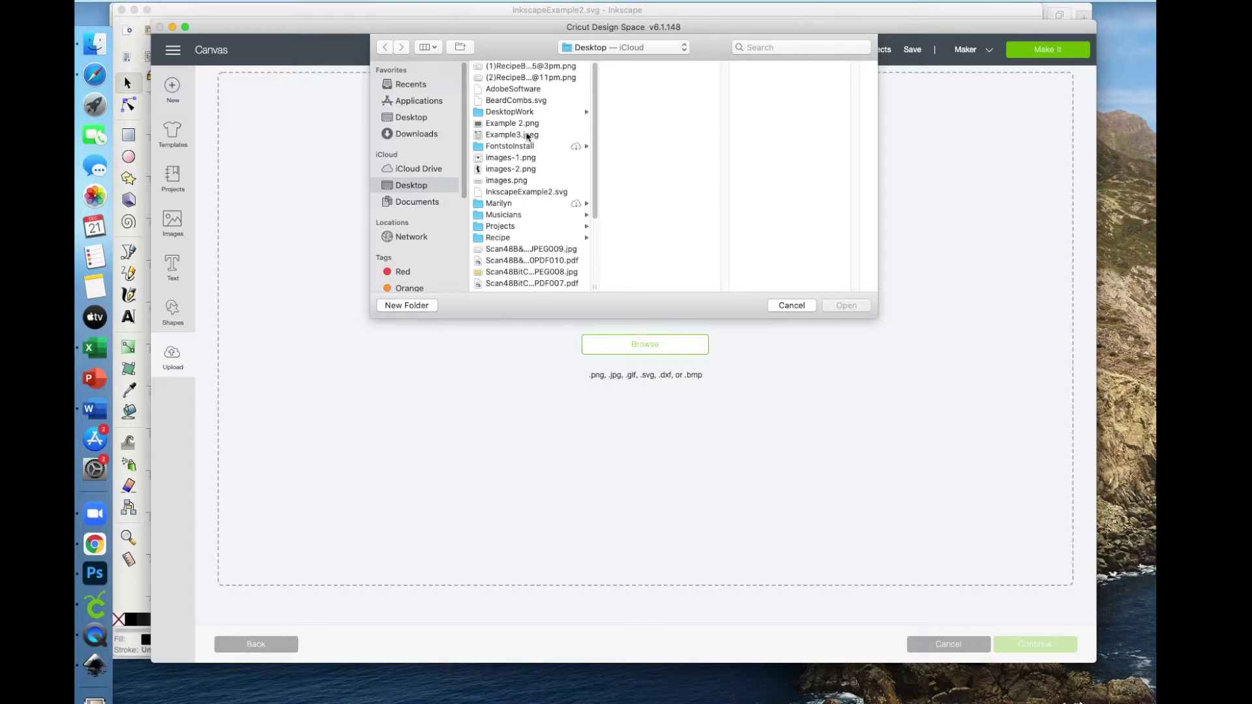
scroll(526, 135, "down", 5)
scroll(527, 134, "down", 1)
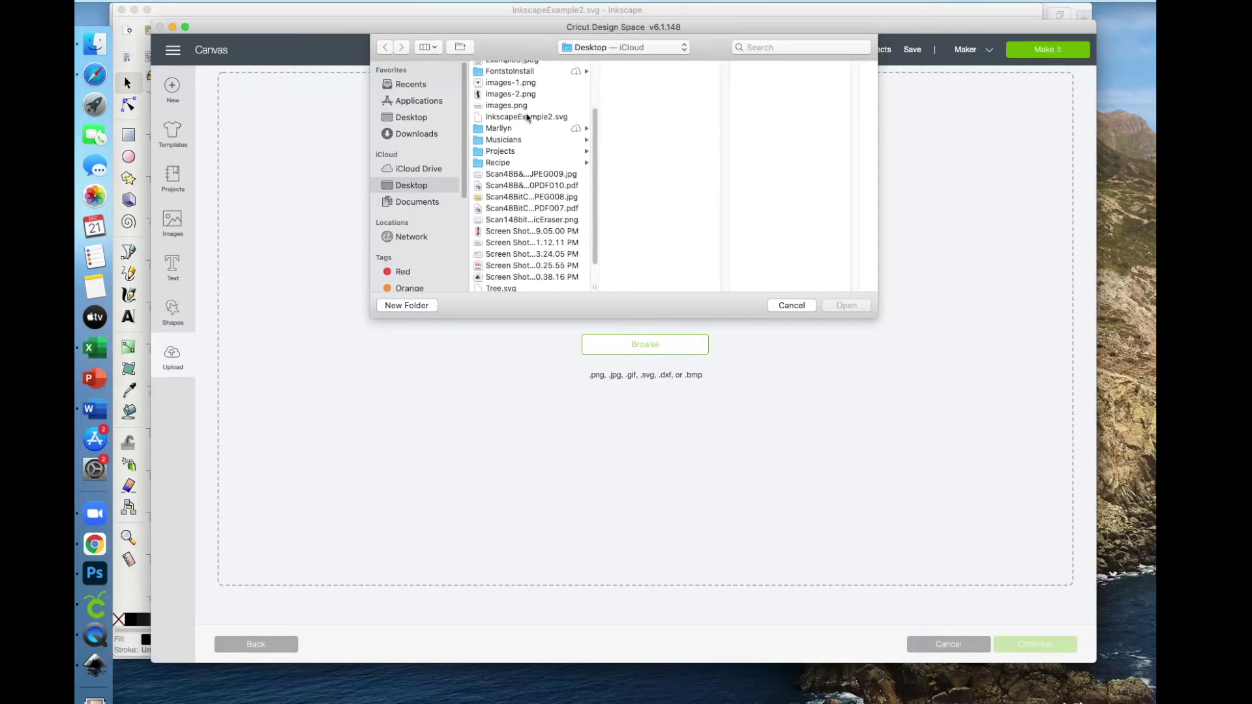
left_click(527, 118)
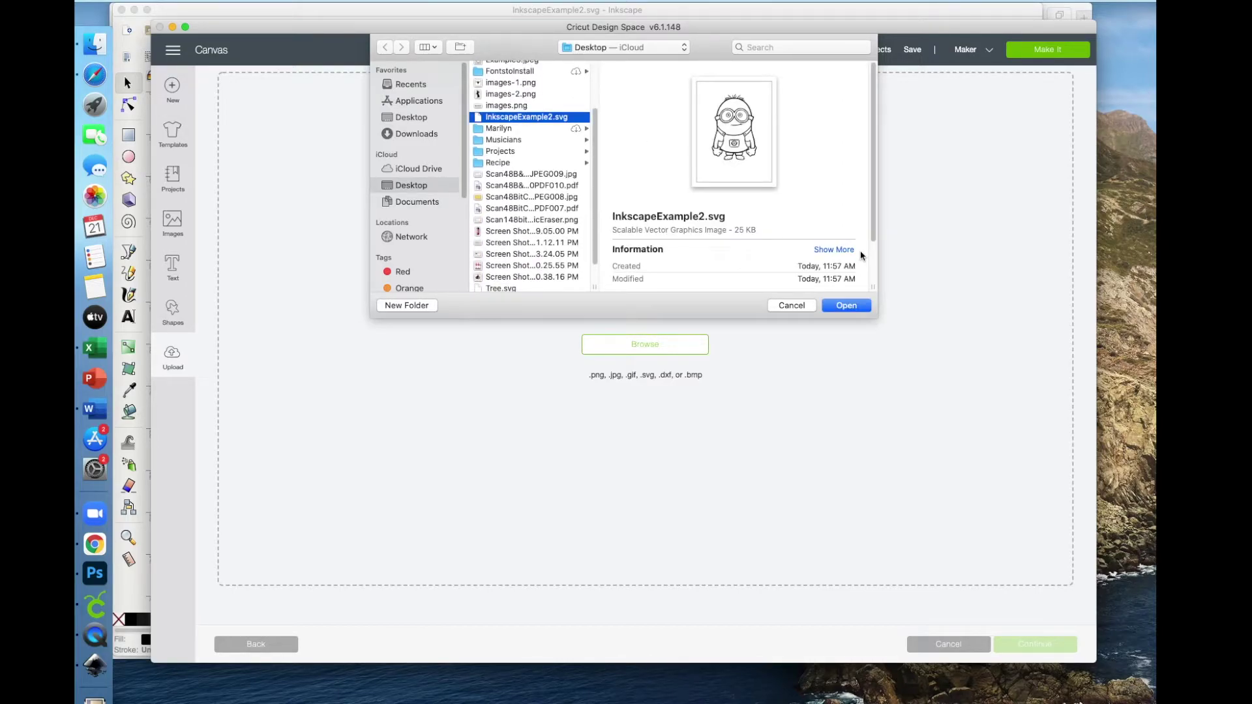
left_click(848, 305)
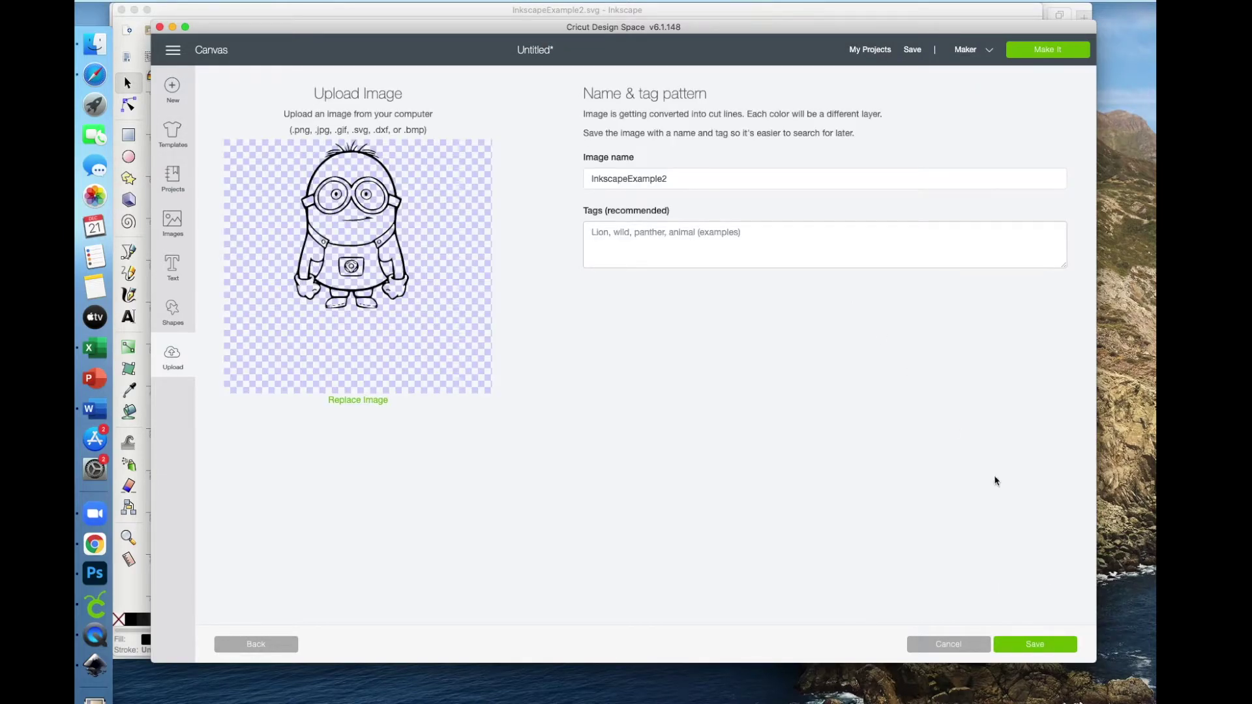
Save the uploaded SVG and insert it on the canvas at 1.731 × 2.54 in
left_click(1038, 648)
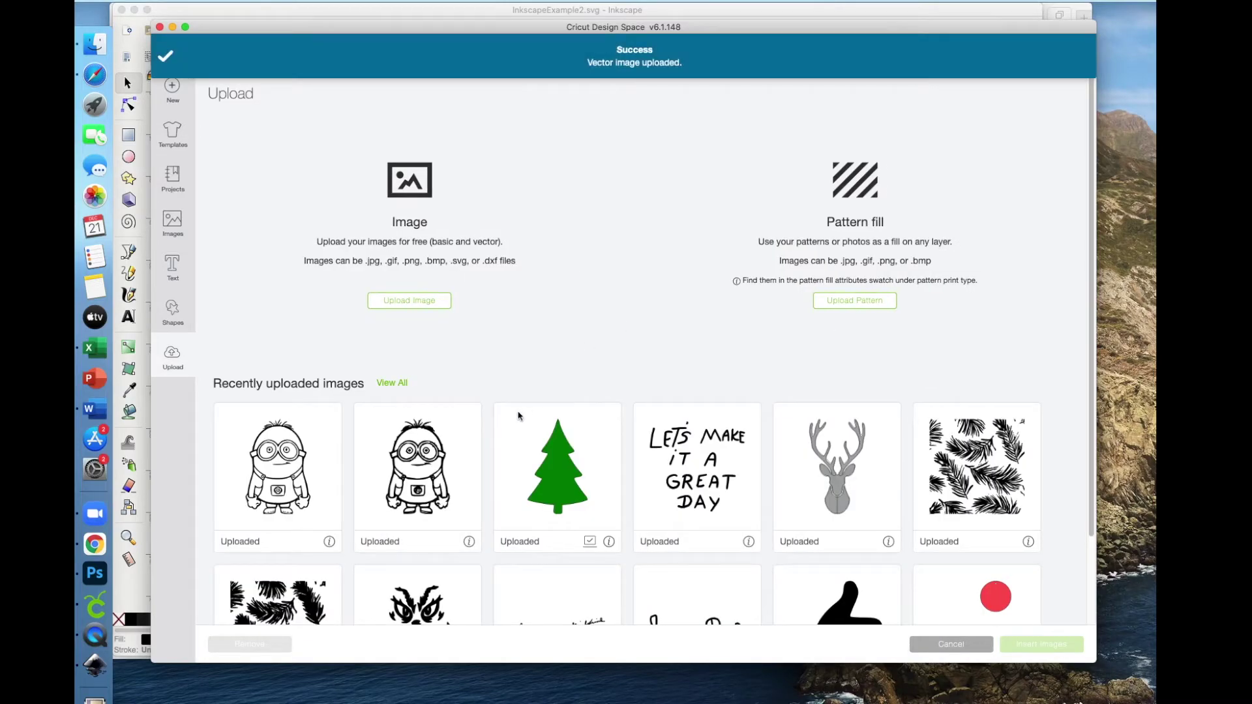
left_click(292, 421)
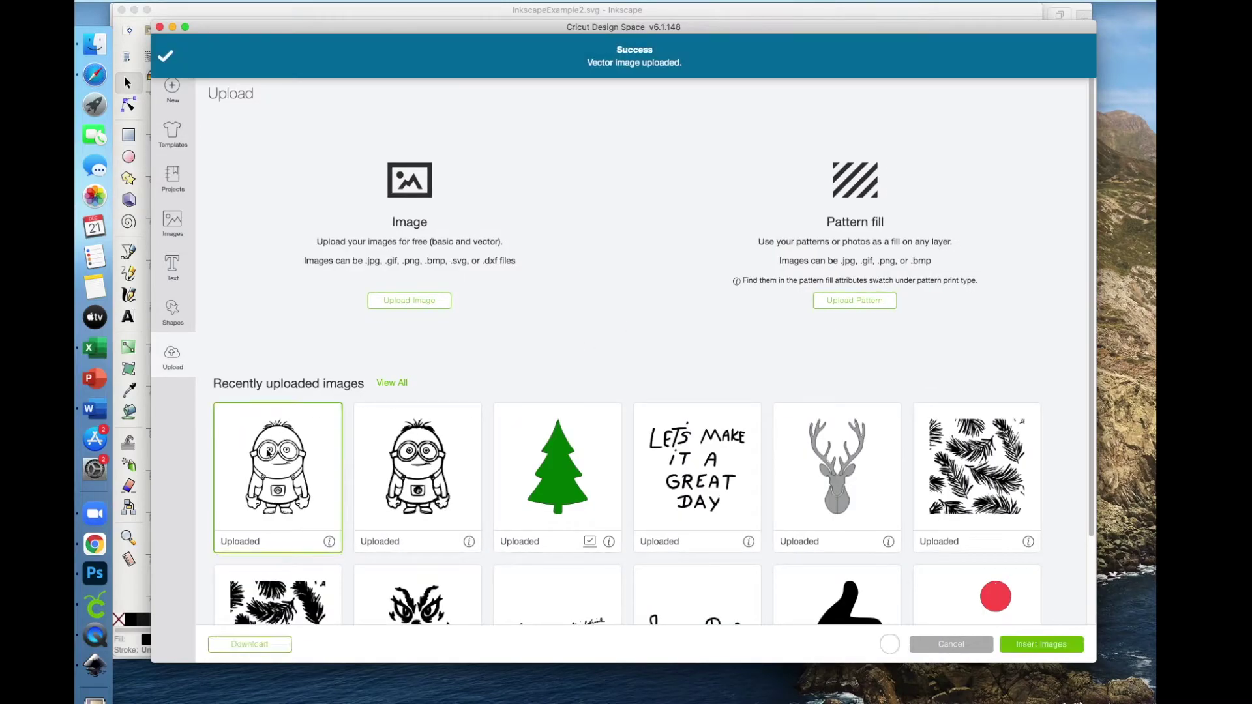
left_click(1055, 648)
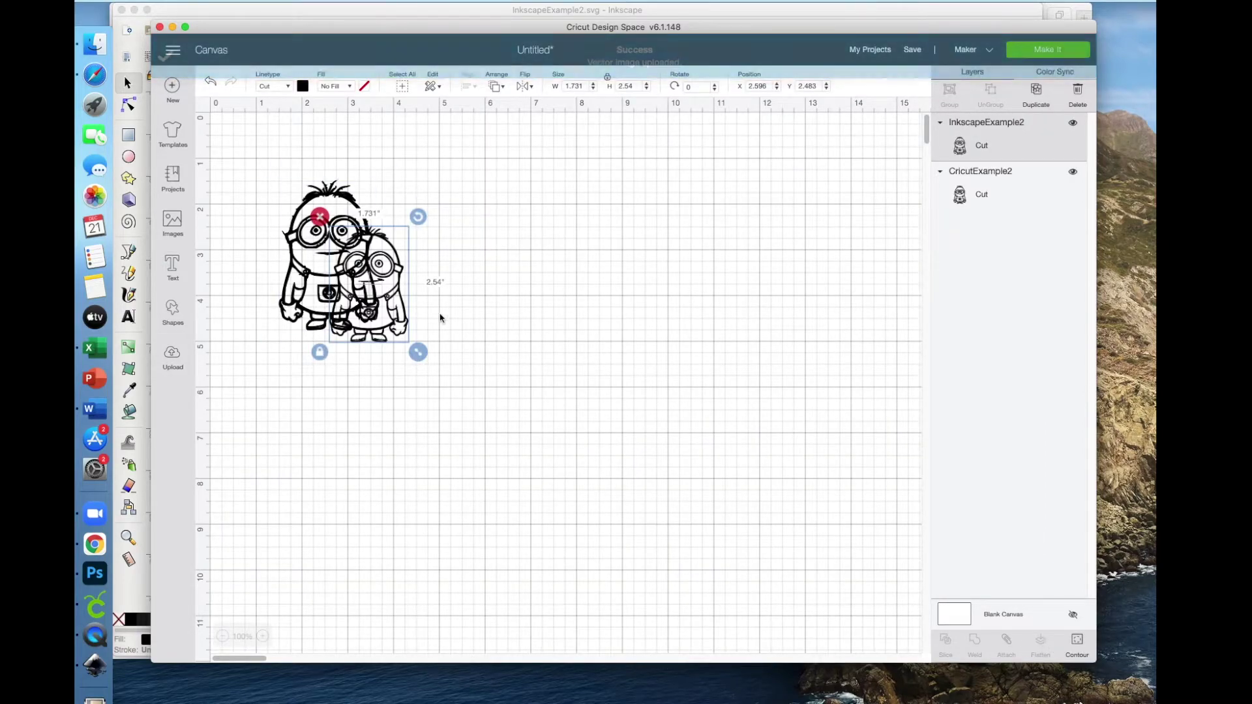
Place the Inkscape minion right of the other and make it 8 in tall
left_click_drag(394, 308, 470, 276)
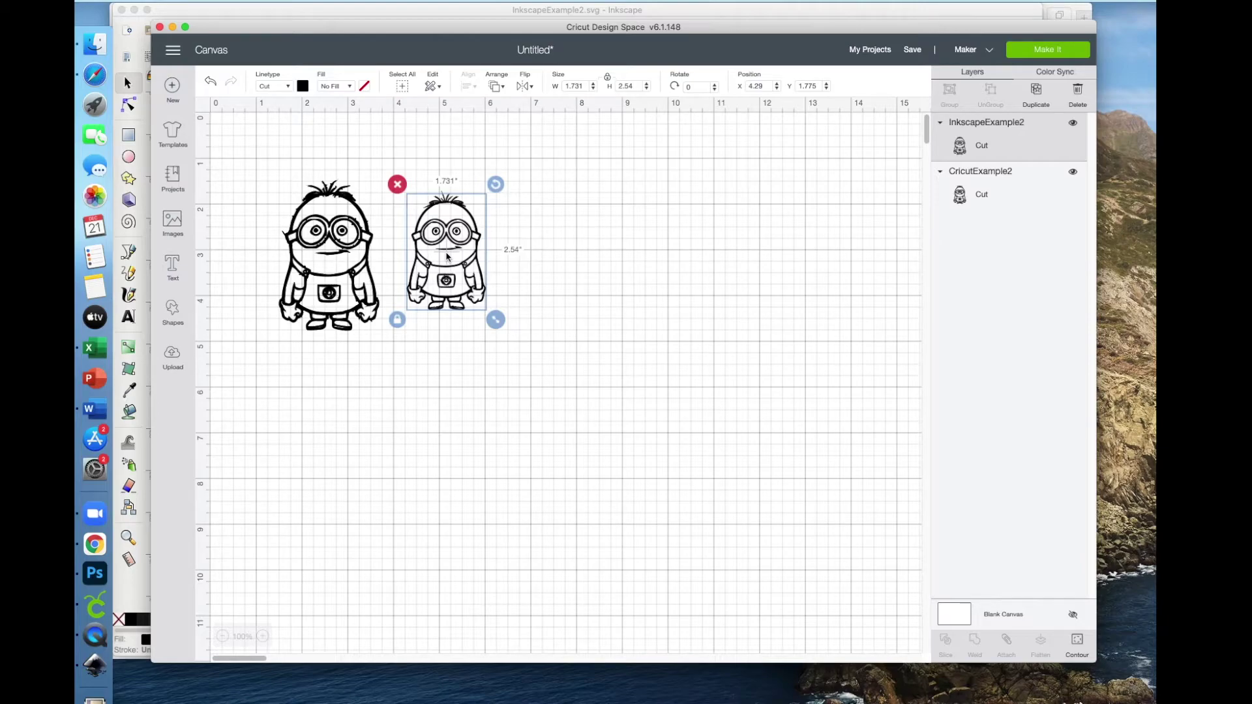
left_click_drag(496, 320, 577, 390)
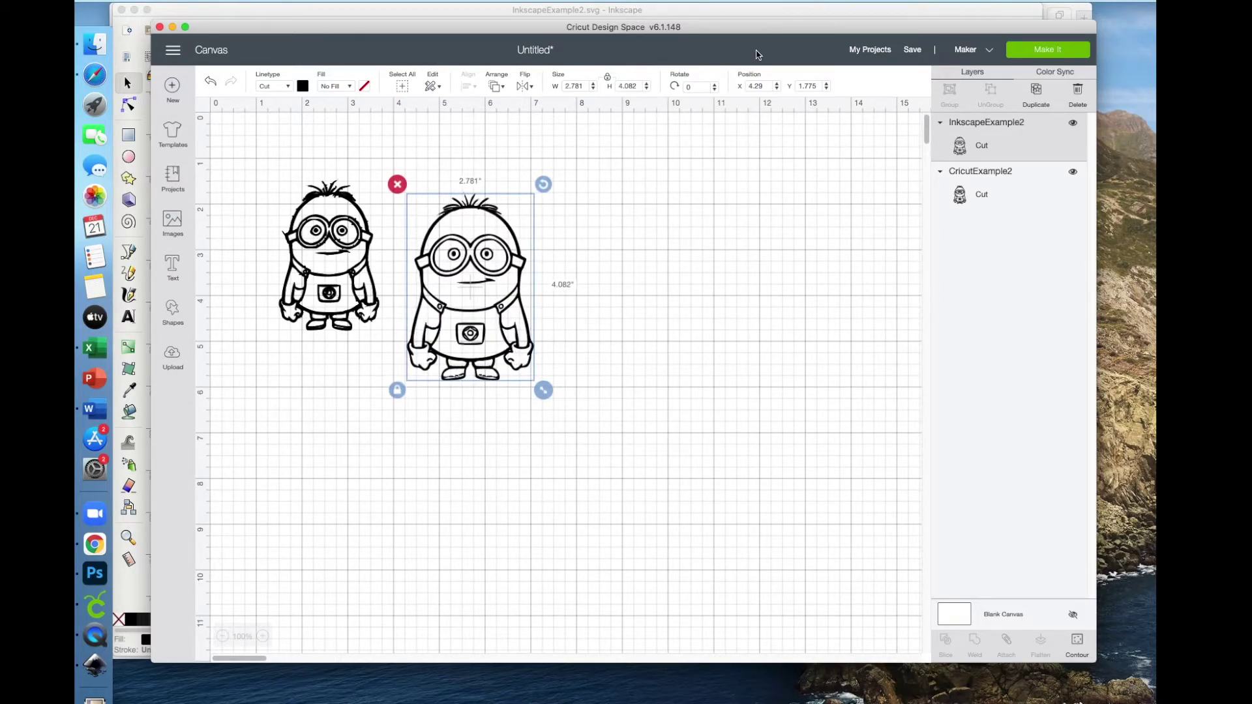
left_click(639, 86)
key("BackSpace")
key("BackSpace")
key("Return")
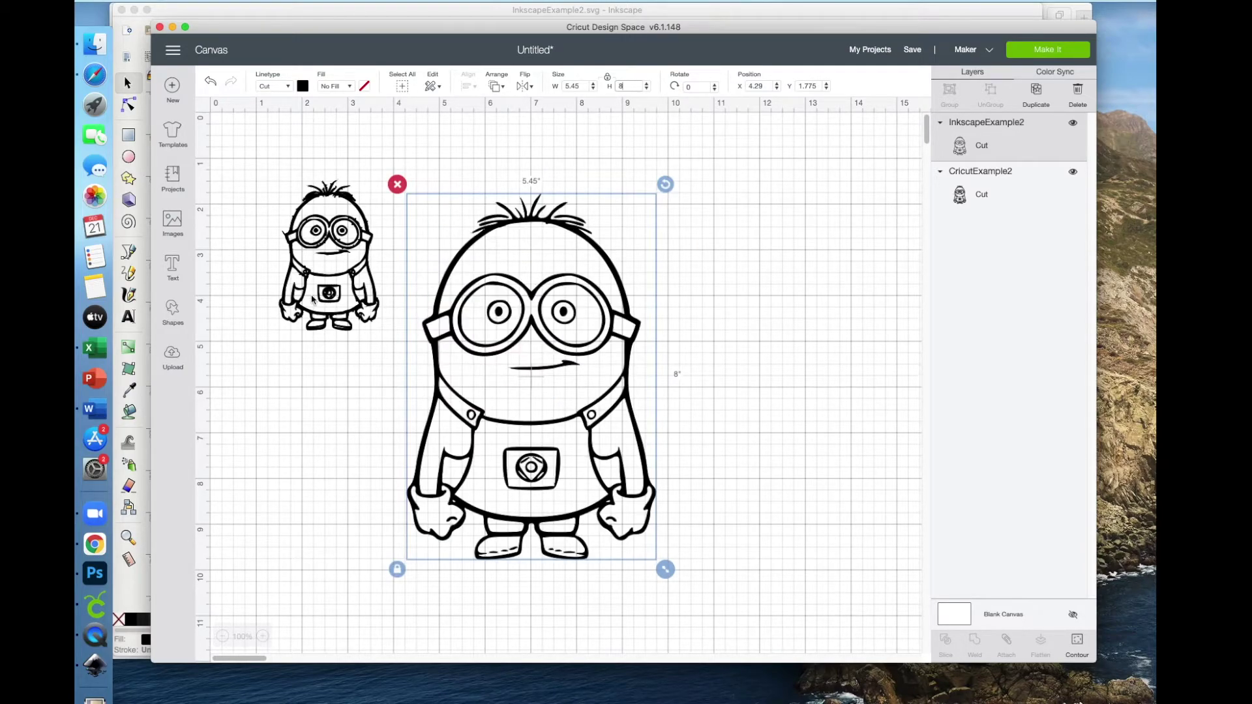
Make the Cricut-cleaned minion 8 in tall, then delete a minion from the canvas
left_click(330, 278)
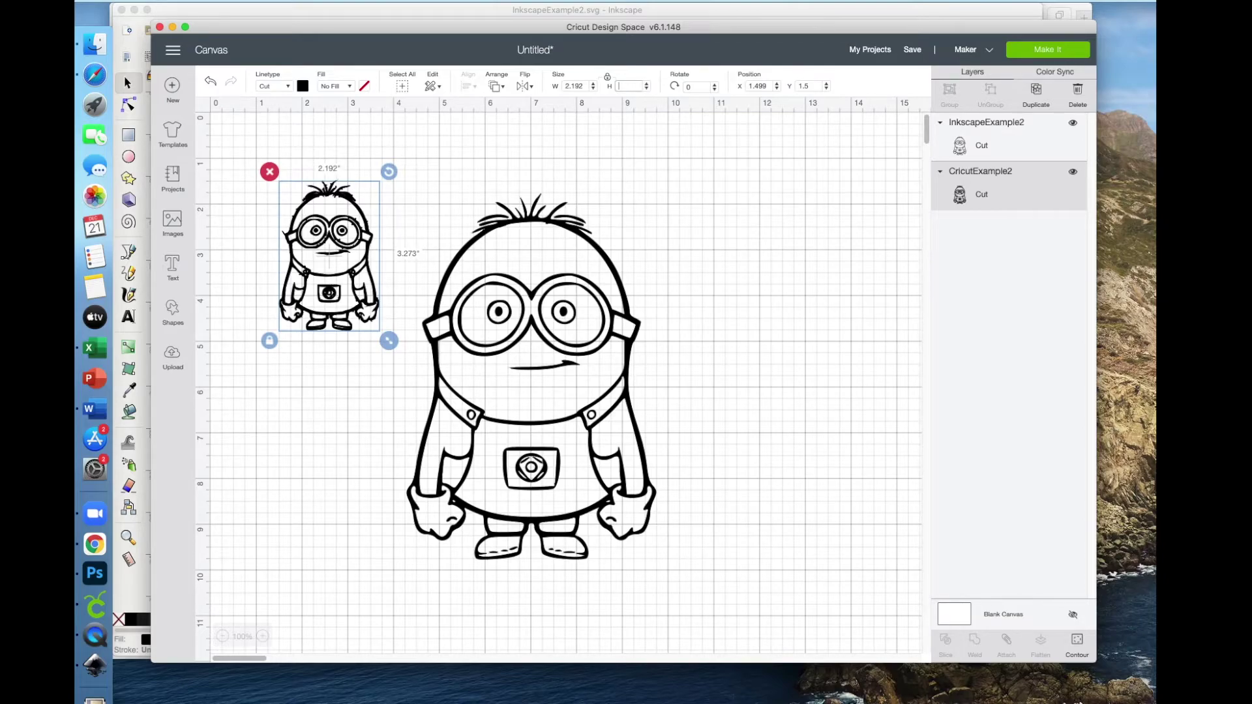
key("Return")
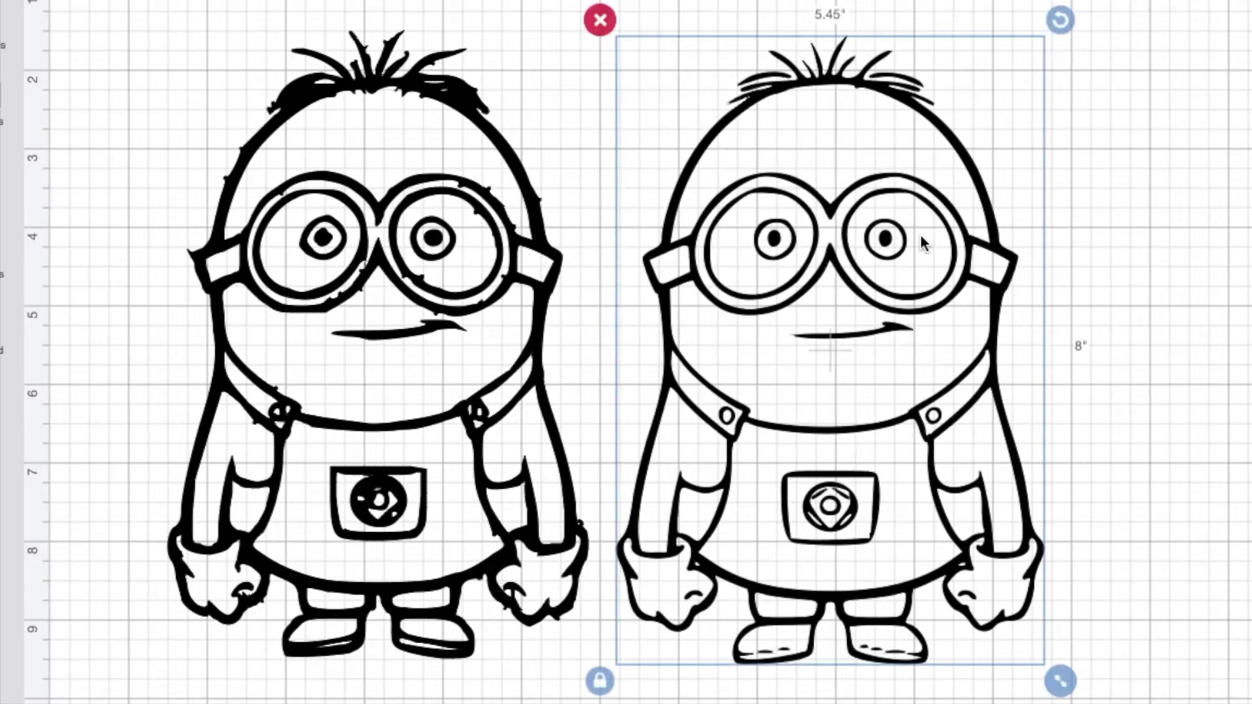
key("Delete")
Upload images.png as a simple image
left_click(466, 347)
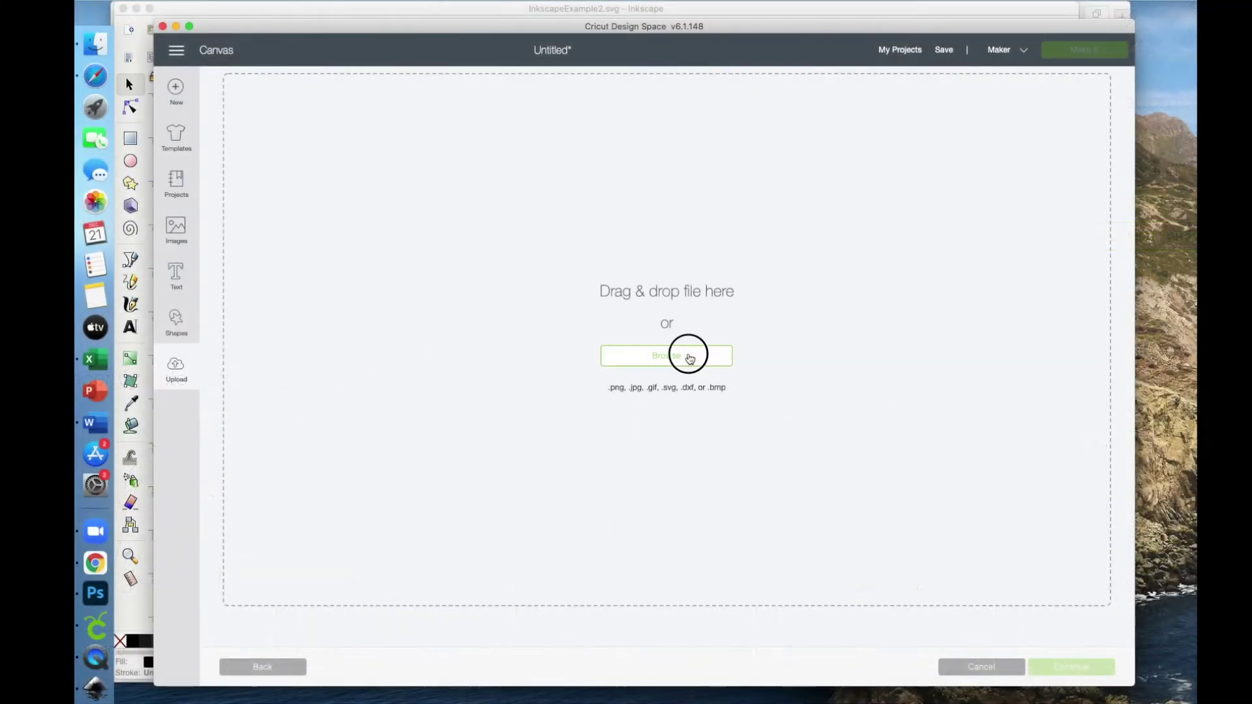
left_click(688, 357)
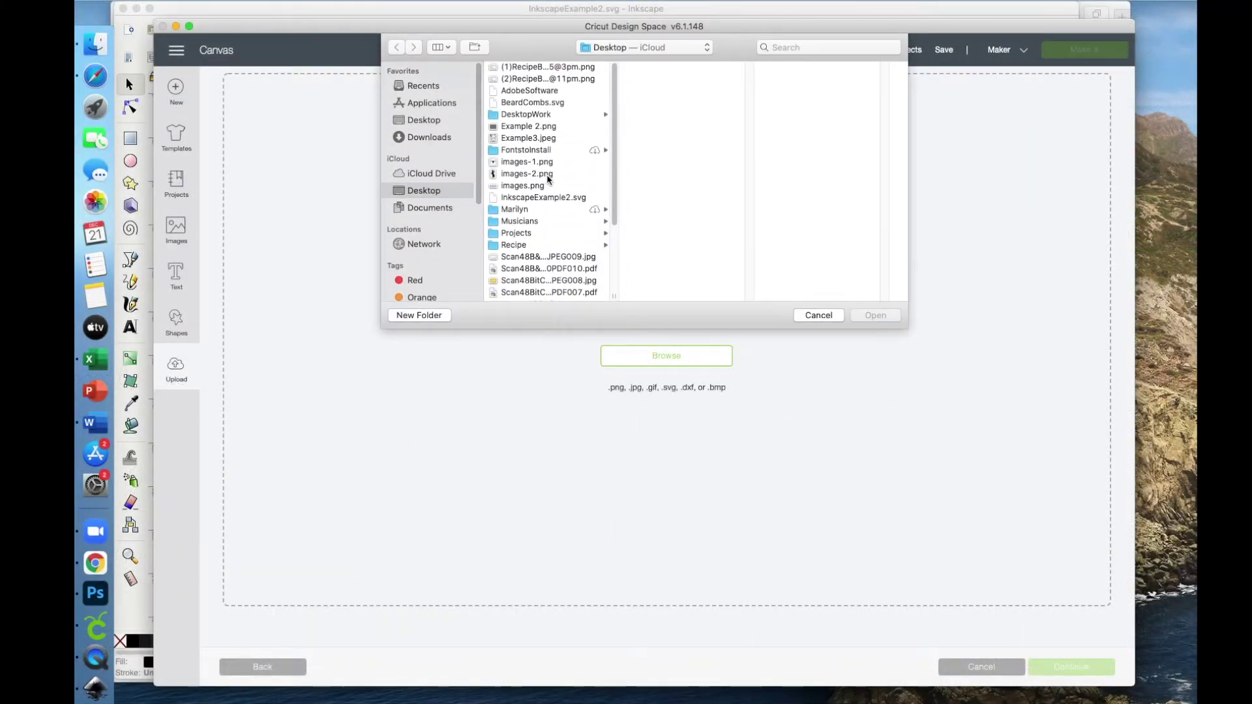
left_click(548, 185)
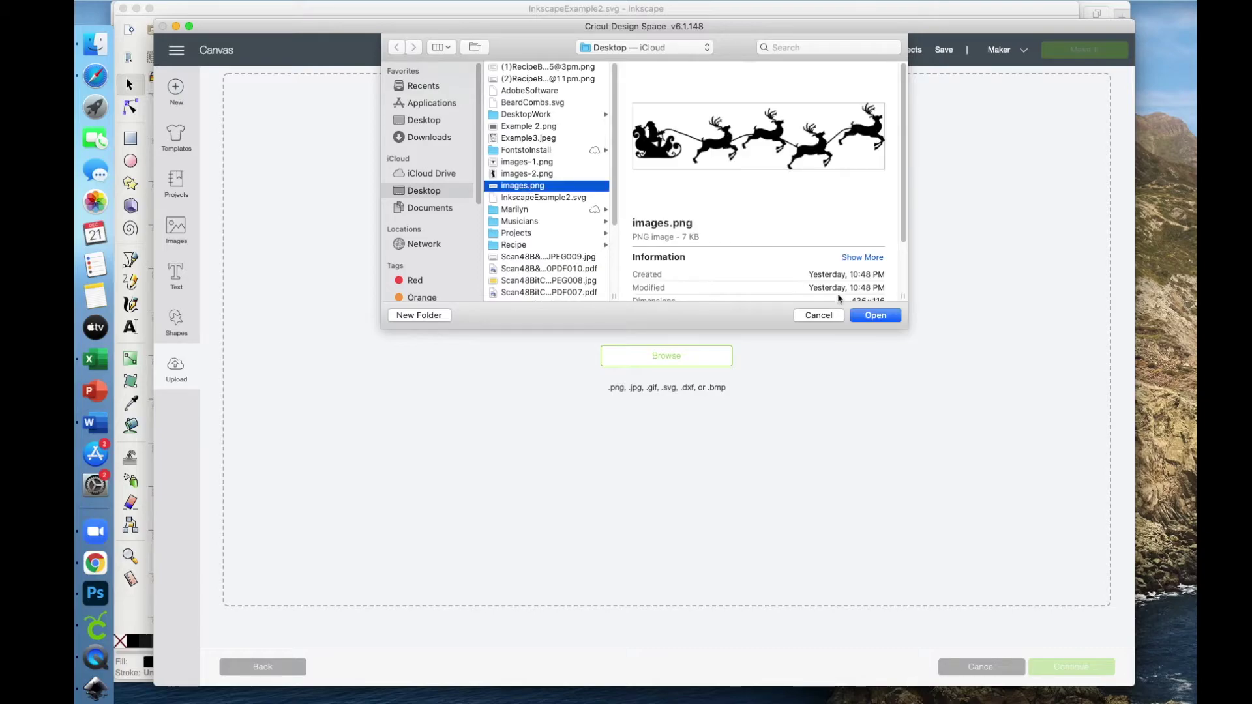
left_click(875, 316)
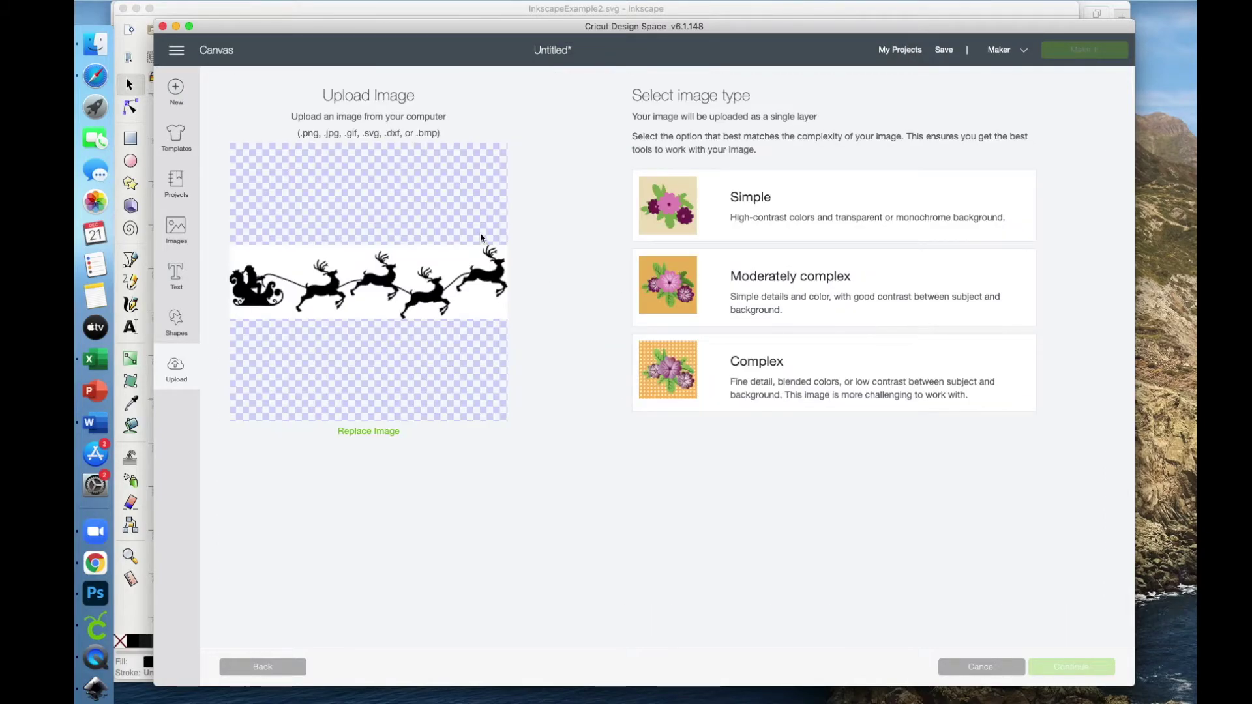
left_click(761, 210)
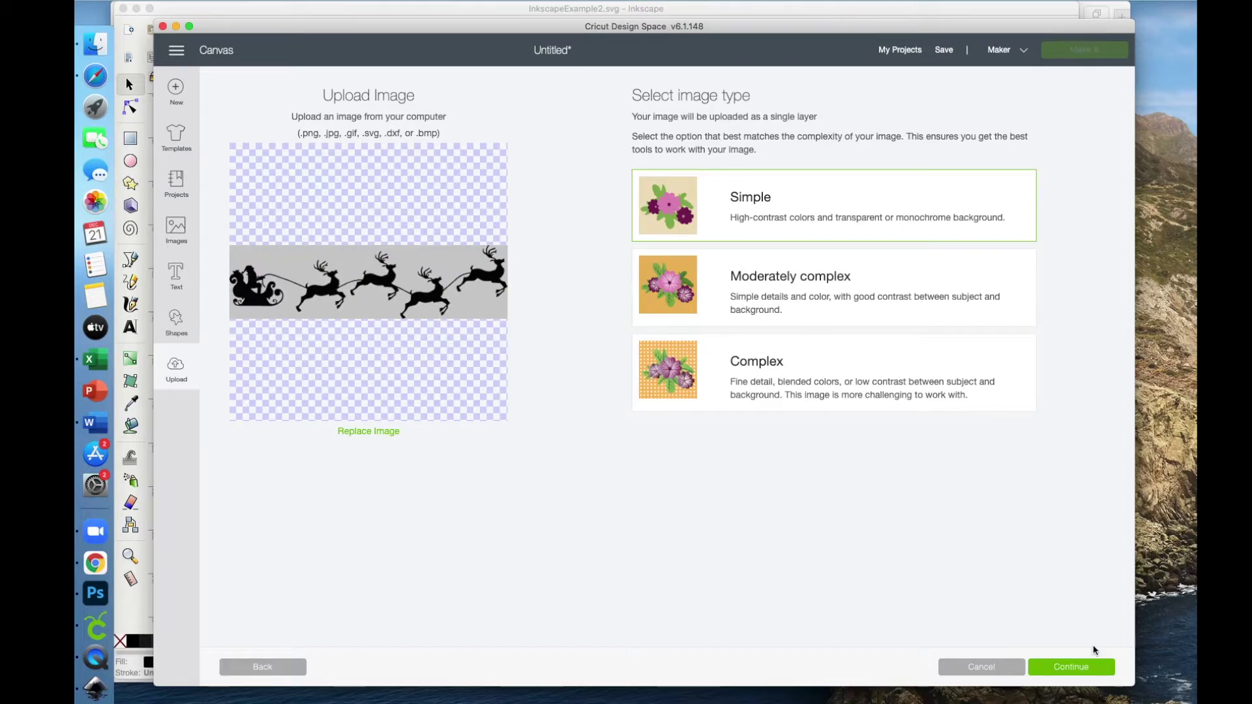
left_click(1095, 670)
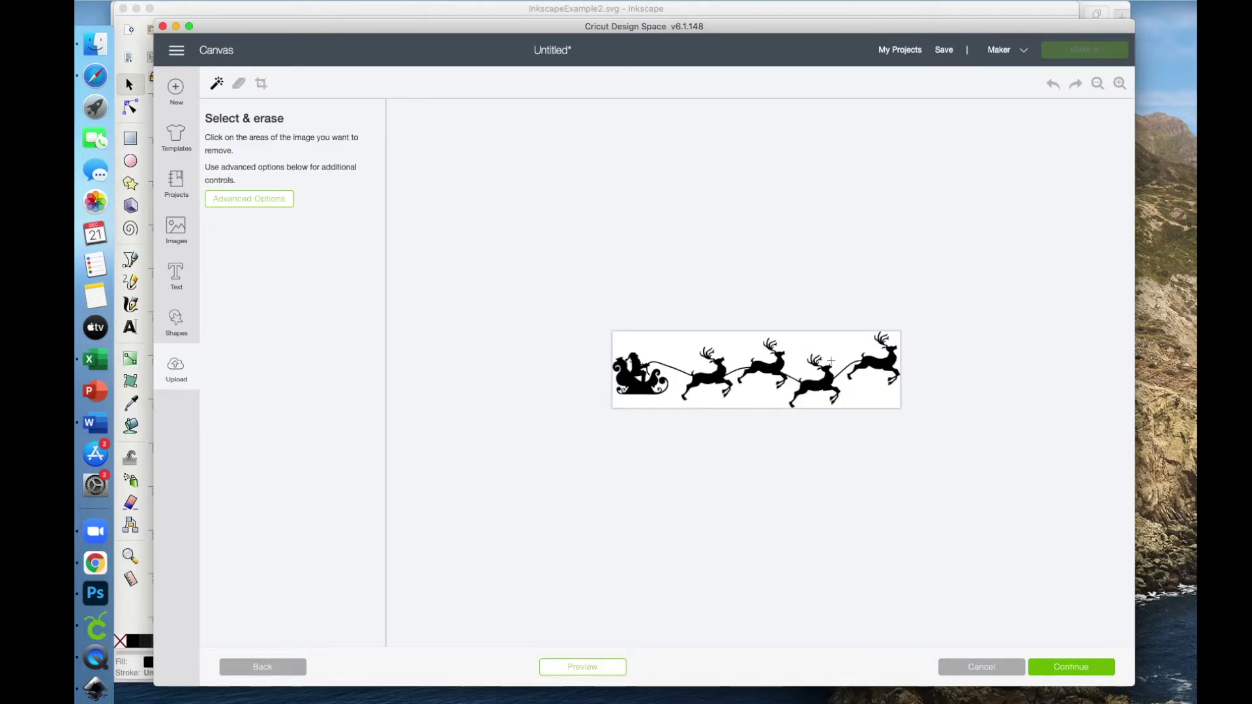
Erase the white background around the sleigh and under the reindeer, zooming in to check edges
left_click(831, 360)
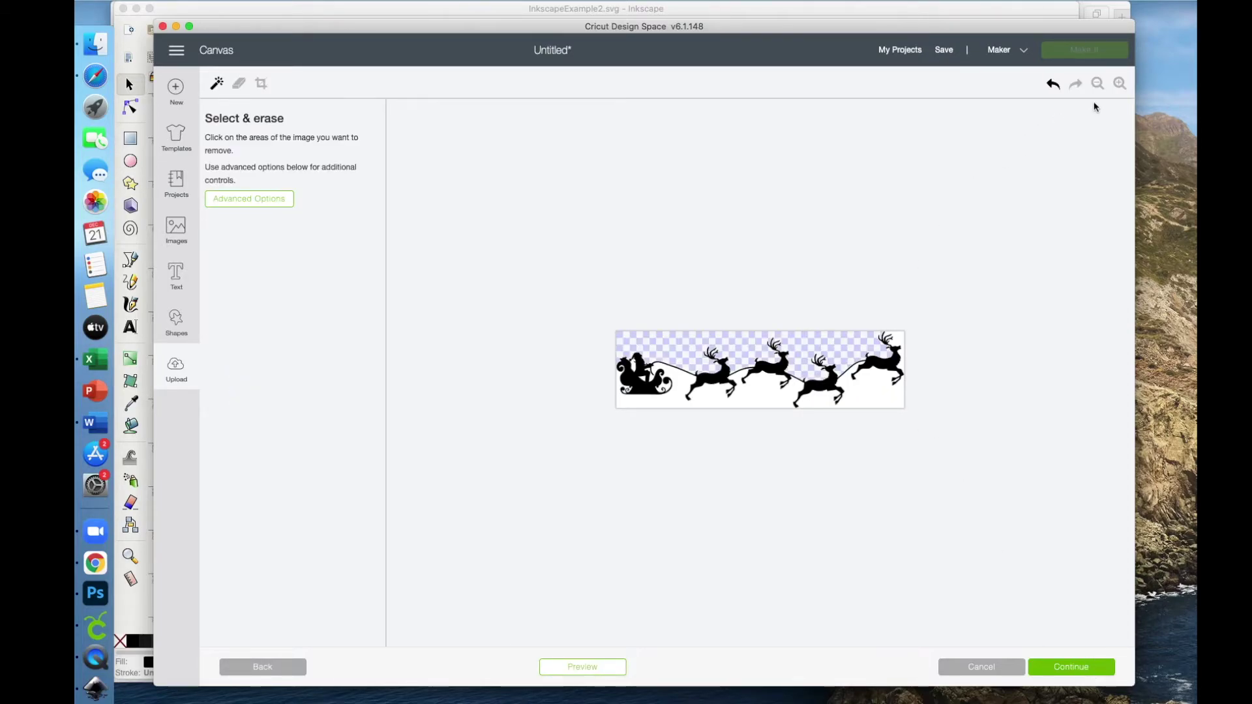
left_click(1119, 83)
left_click(1119, 83)
left_click(1119, 84)
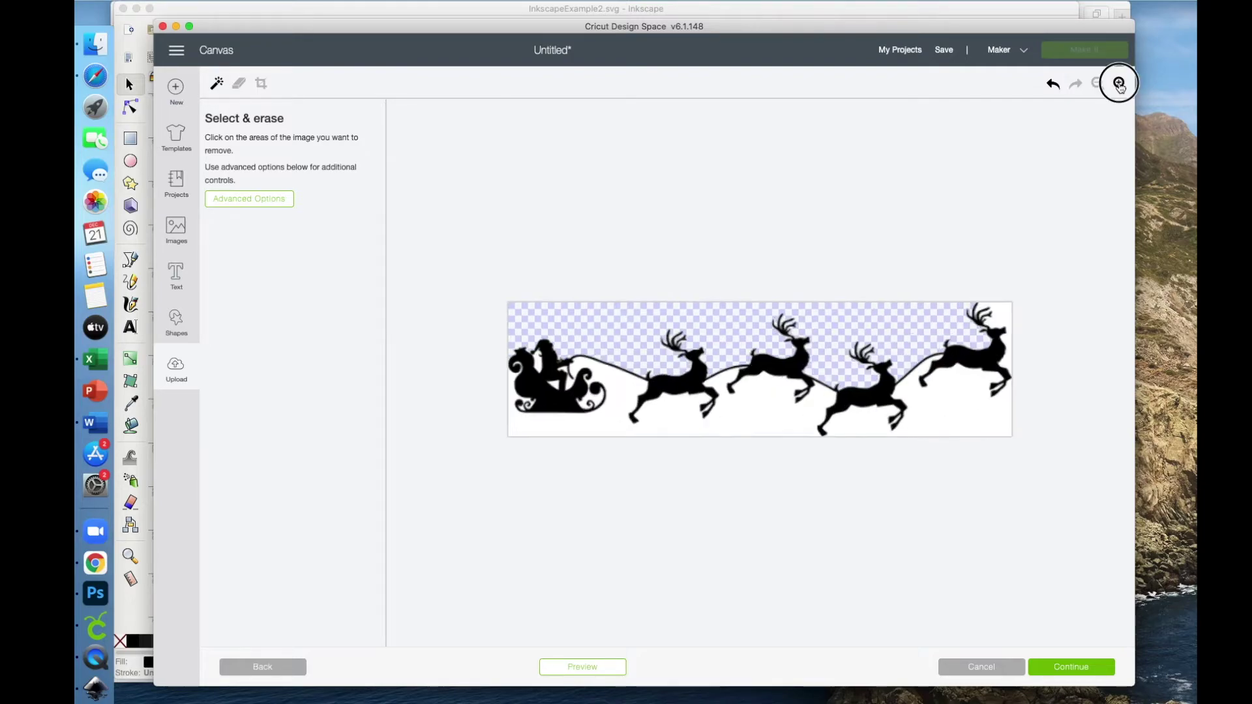
left_click(1120, 84)
left_click(802, 427)
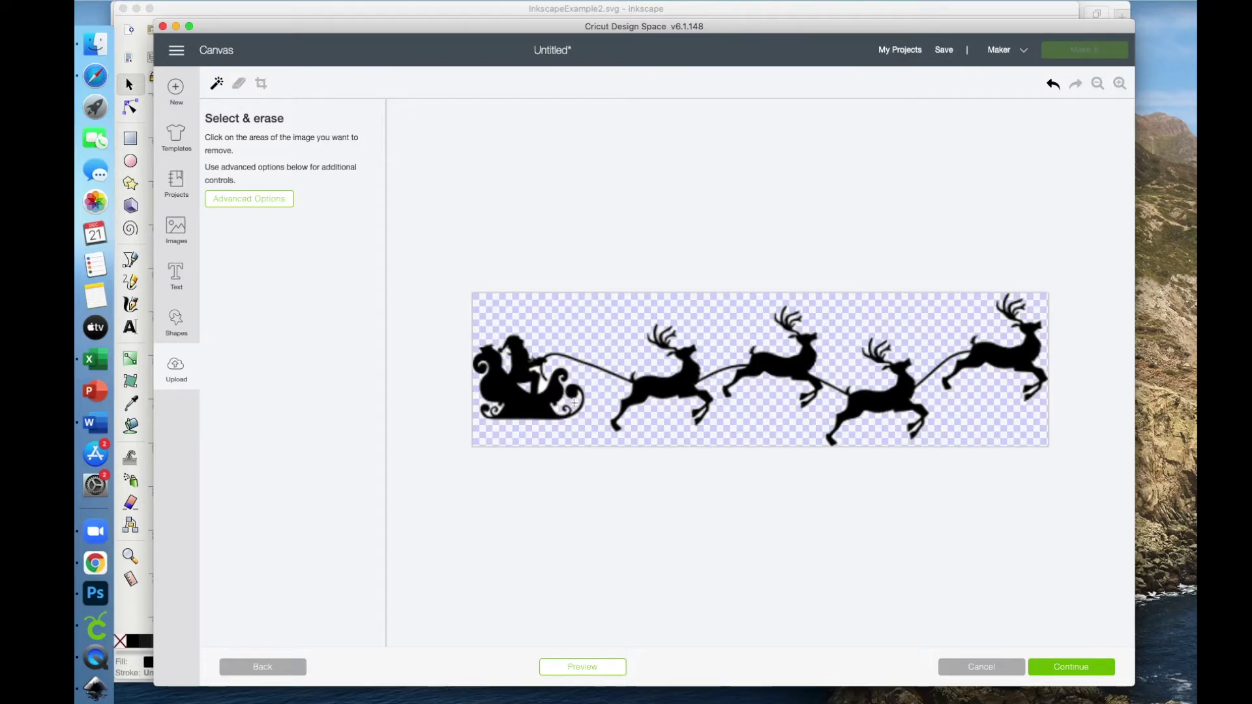
left_click(1120, 83)
left_click(1119, 84)
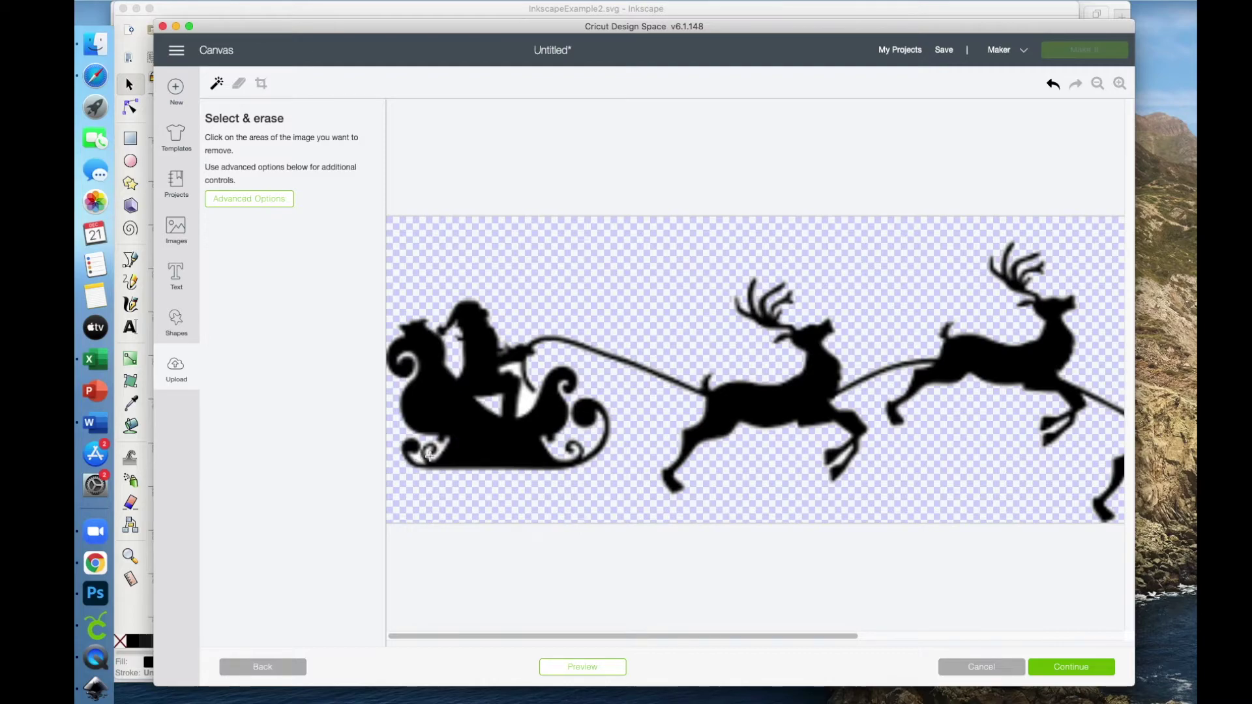
scroll(495, 561, "right", 5)
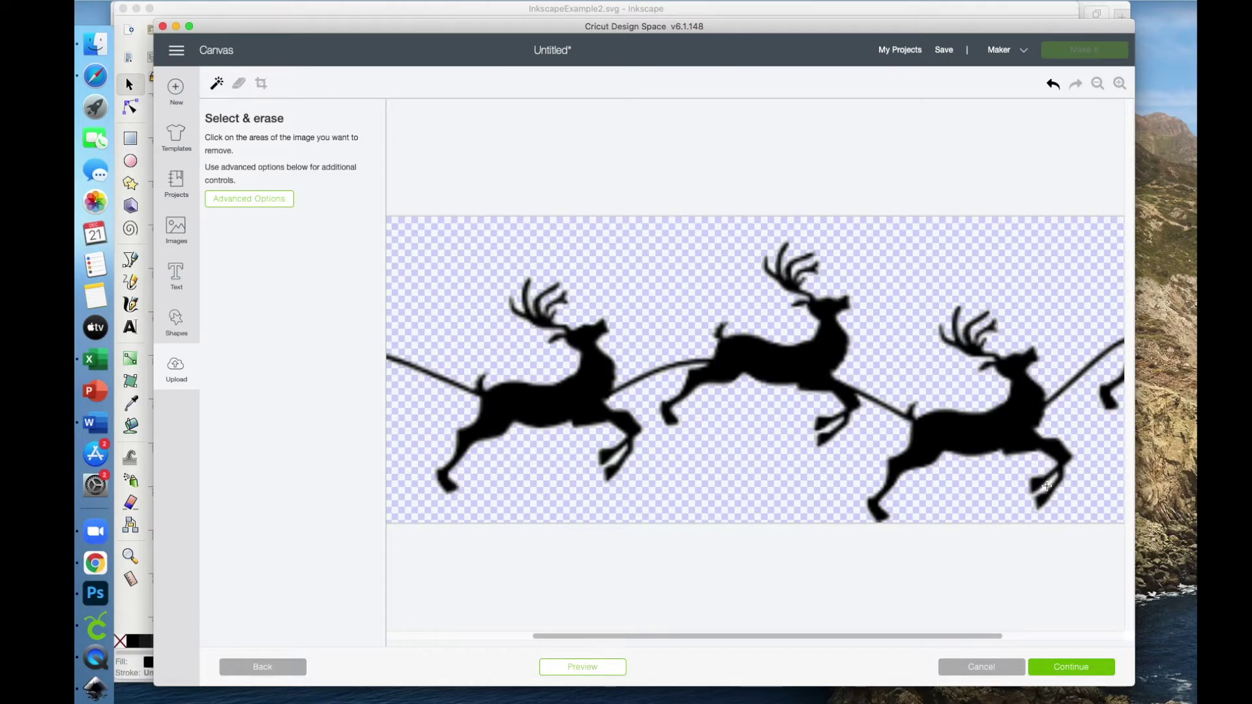
scroll(1049, 487, "left", 5)
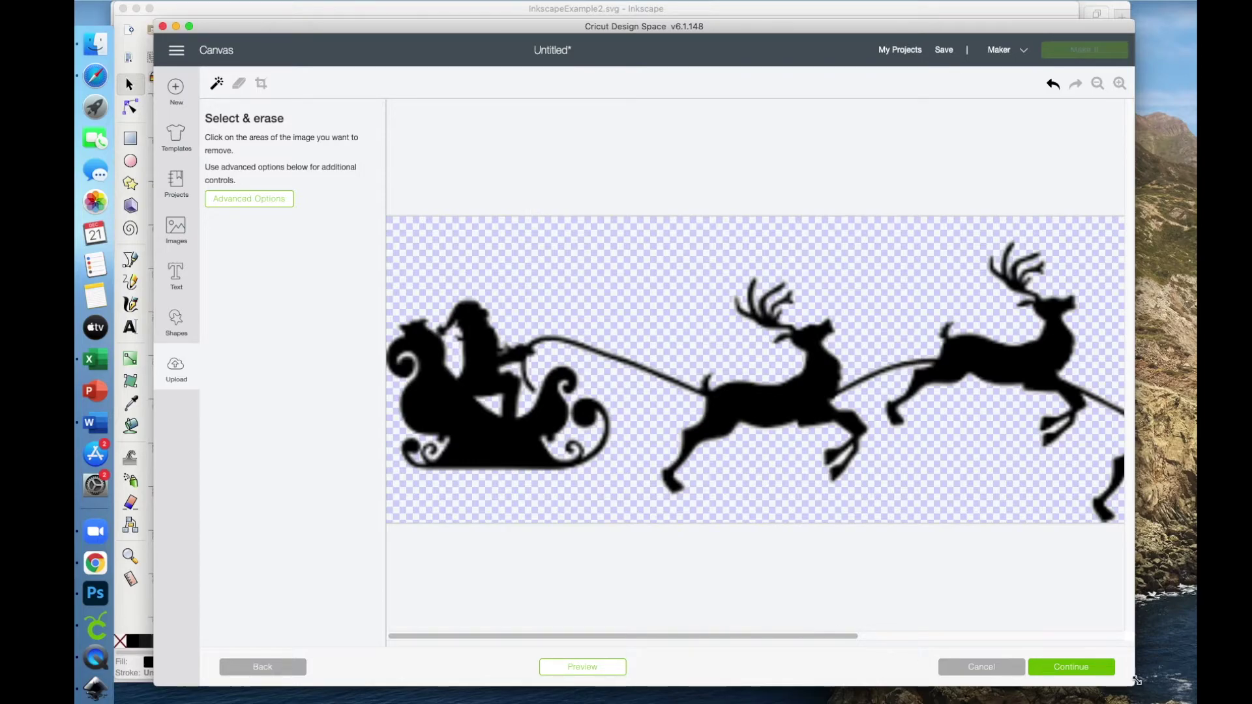
left_click(1095, 676)
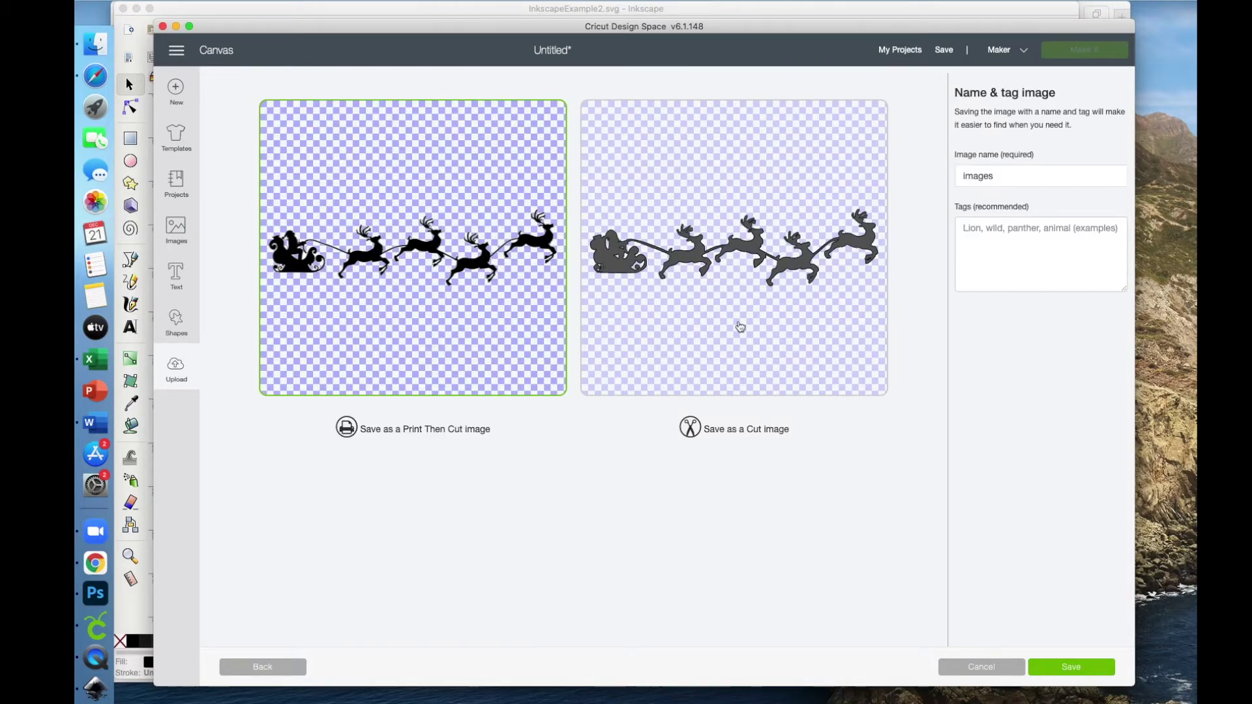
Save the sleigh upload as a cut image named SantaSleigh
left_click(741, 326)
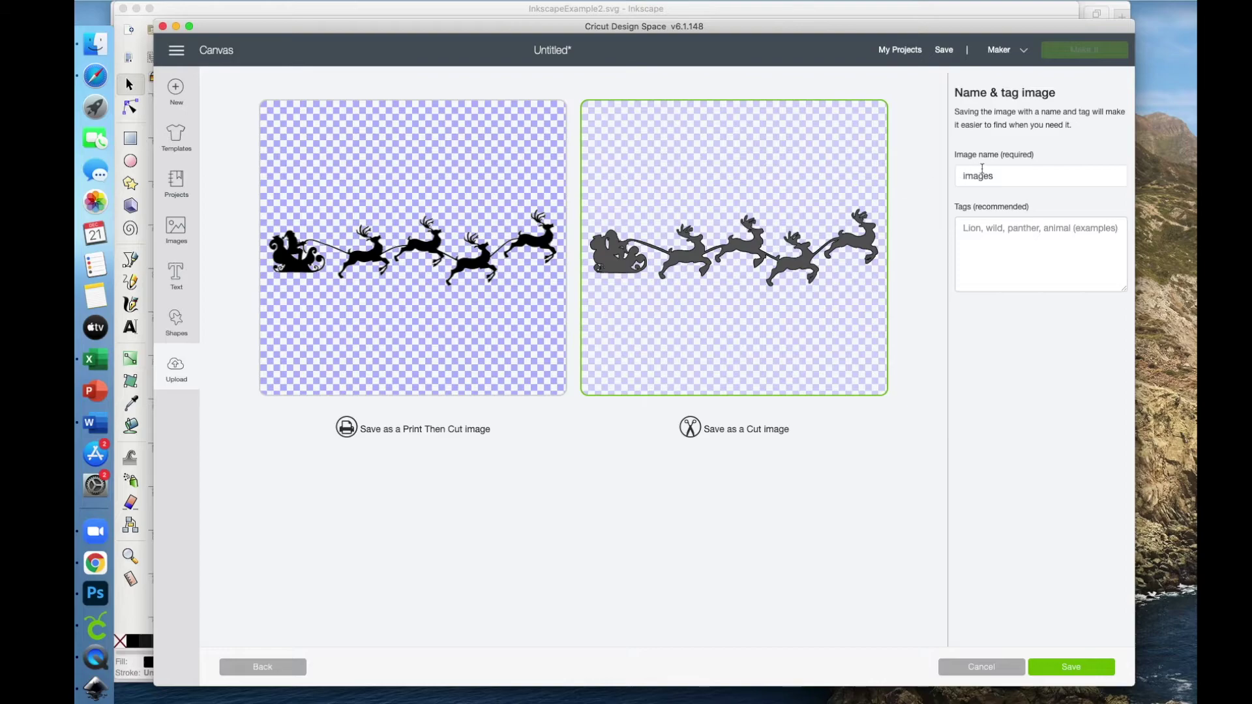
left_click(1013, 175)
double_click(1013, 175)
type("Santa")
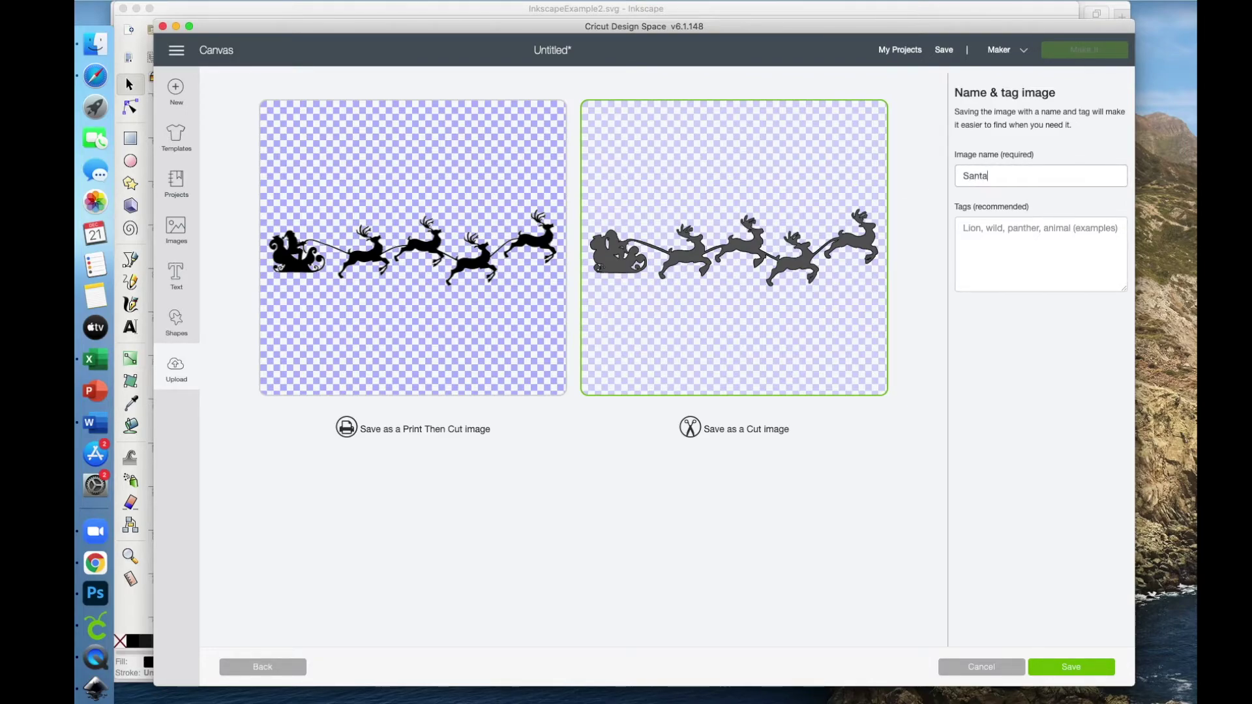
type("Sleigh")
left_click(1073, 667)
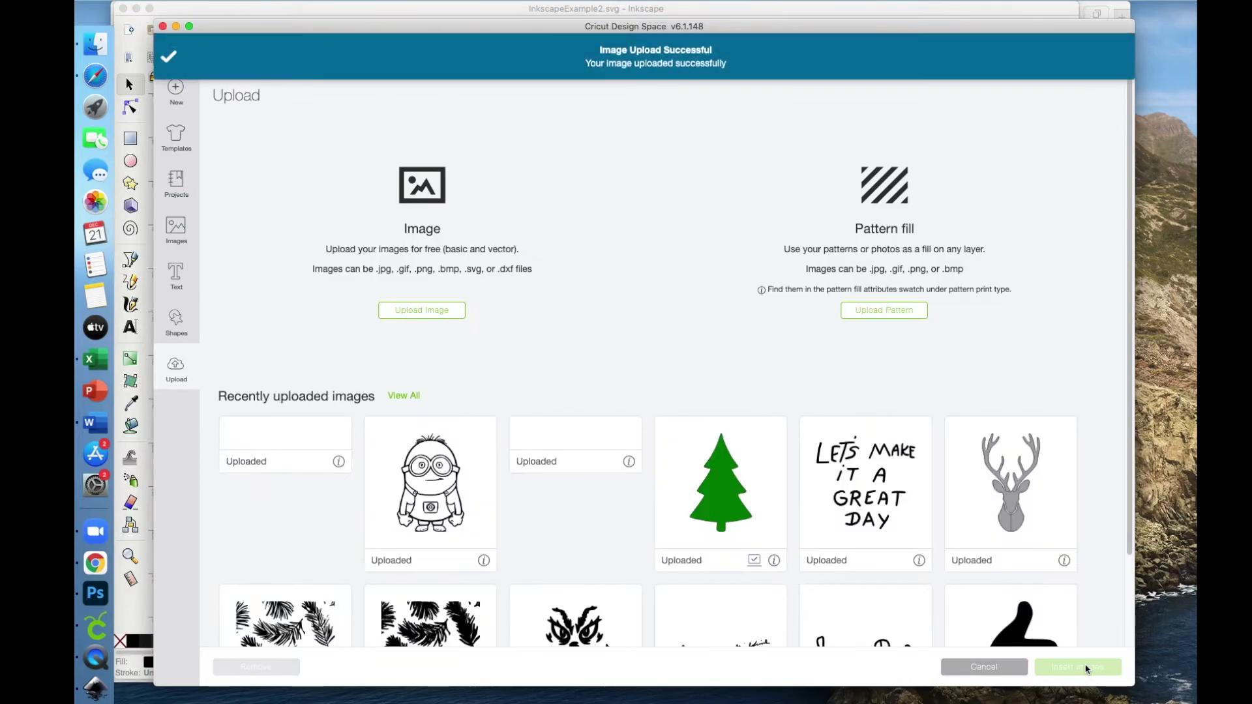
left_click(107, 696)
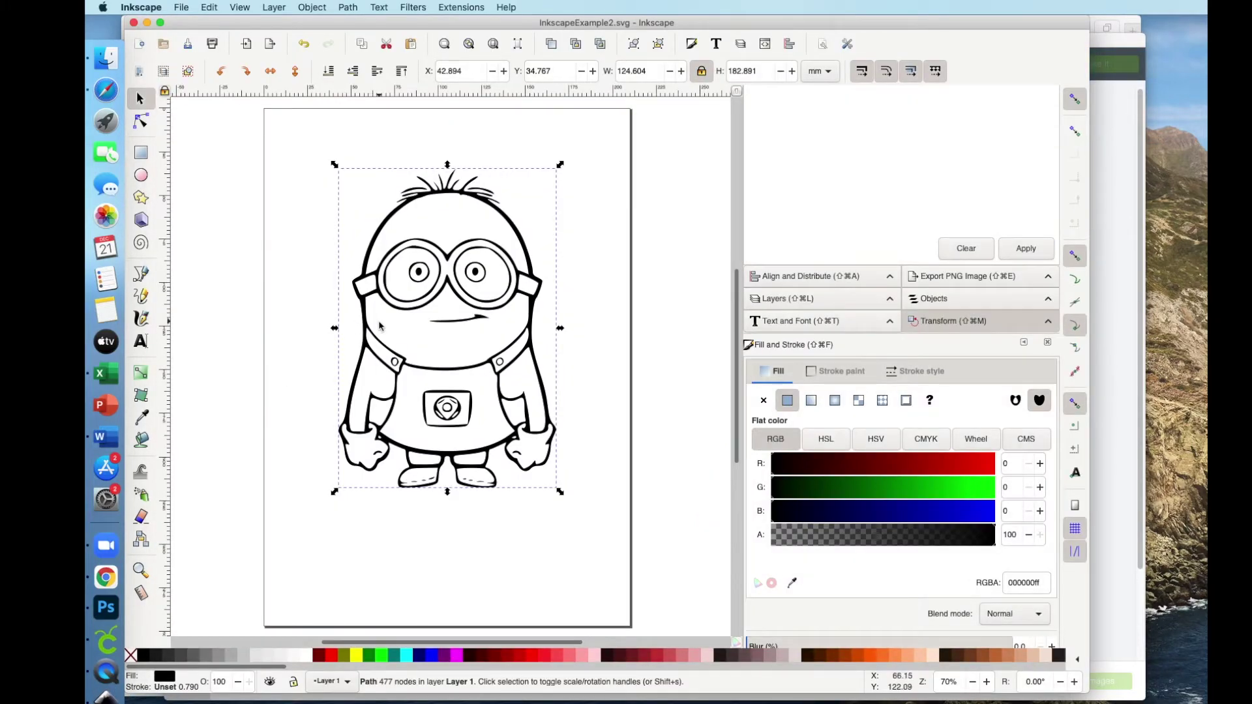
Delete the traced minion and import images.png as an embedded bitmap
left_click(431, 271)
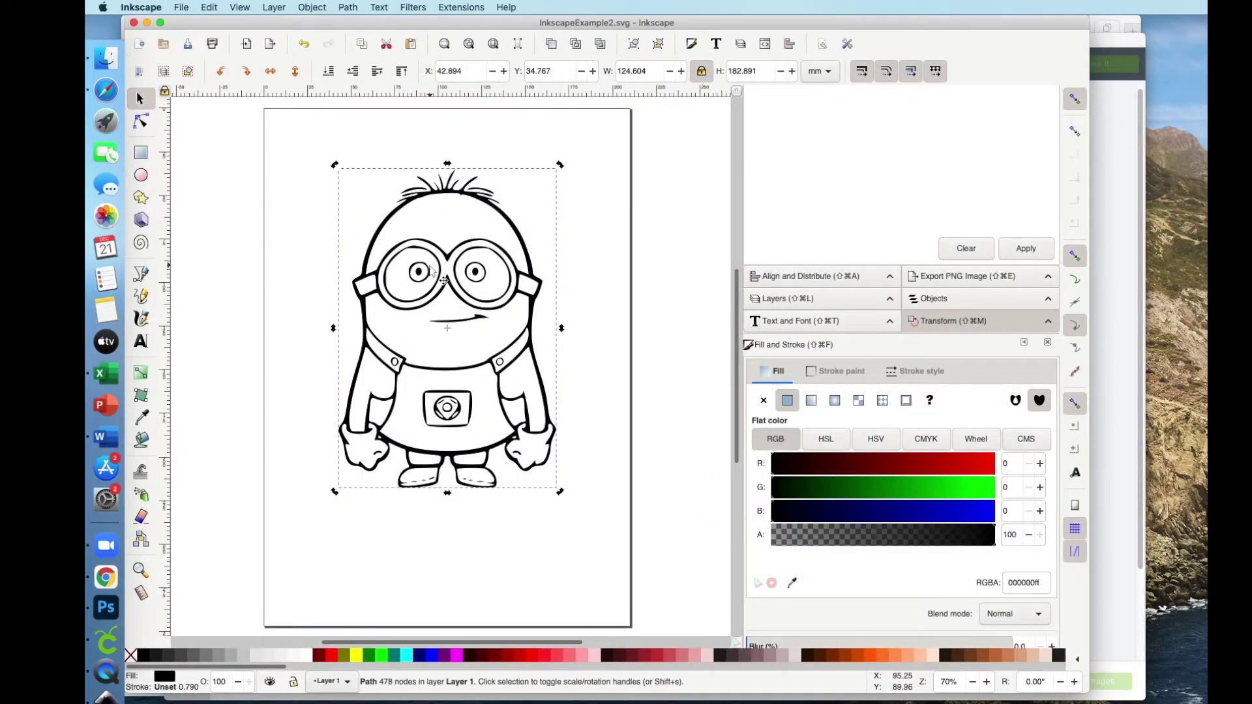
key("Delete")
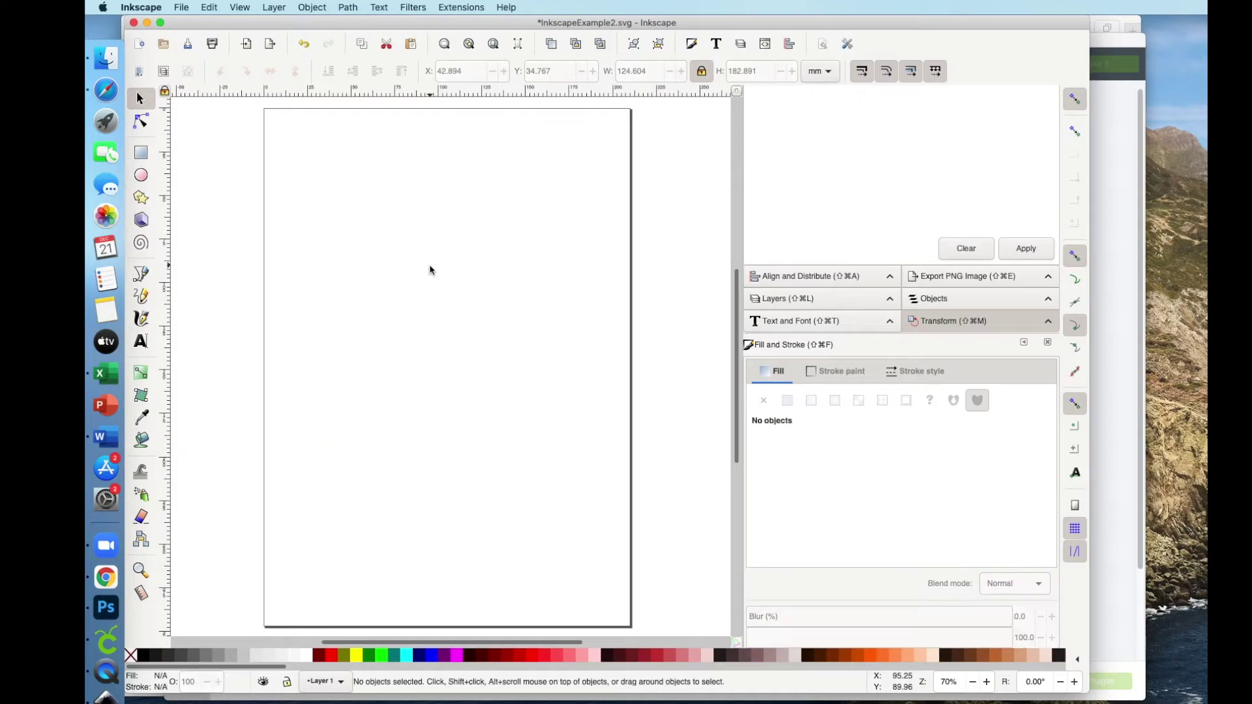
left_click(182, 7)
left_click(200, 146)
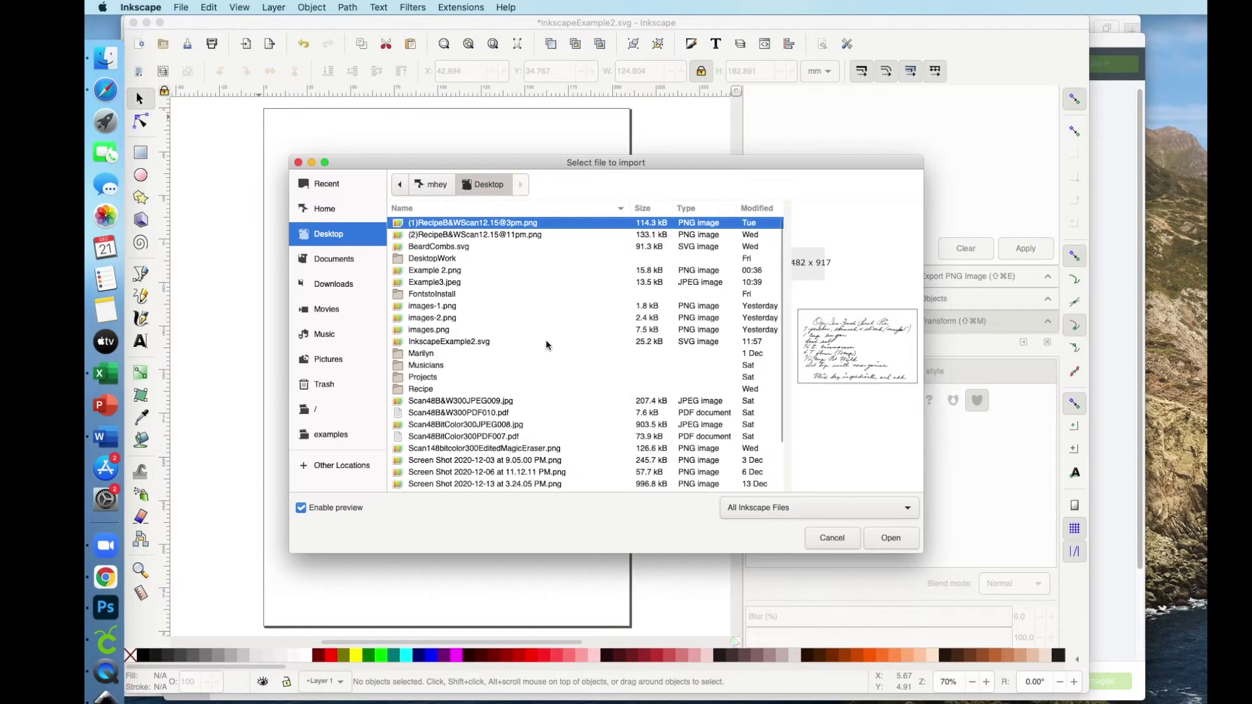
left_click(431, 330)
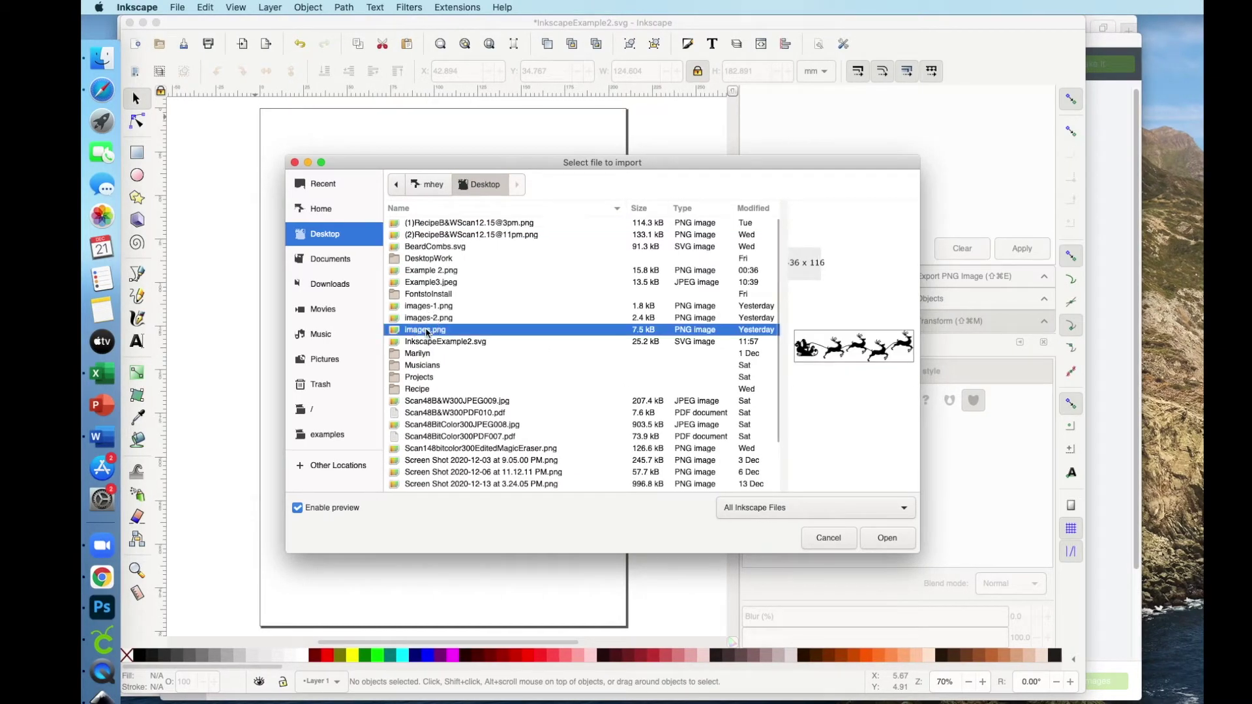
left_click(887, 538)
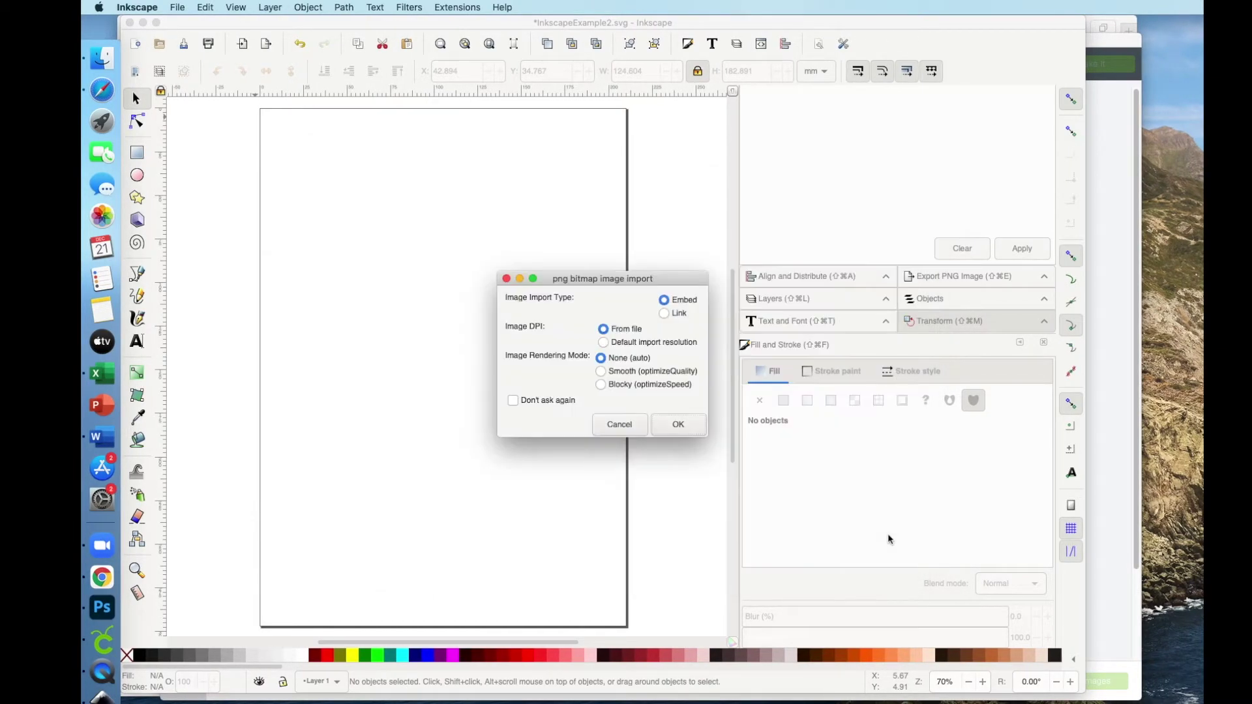
left_click(678, 424)
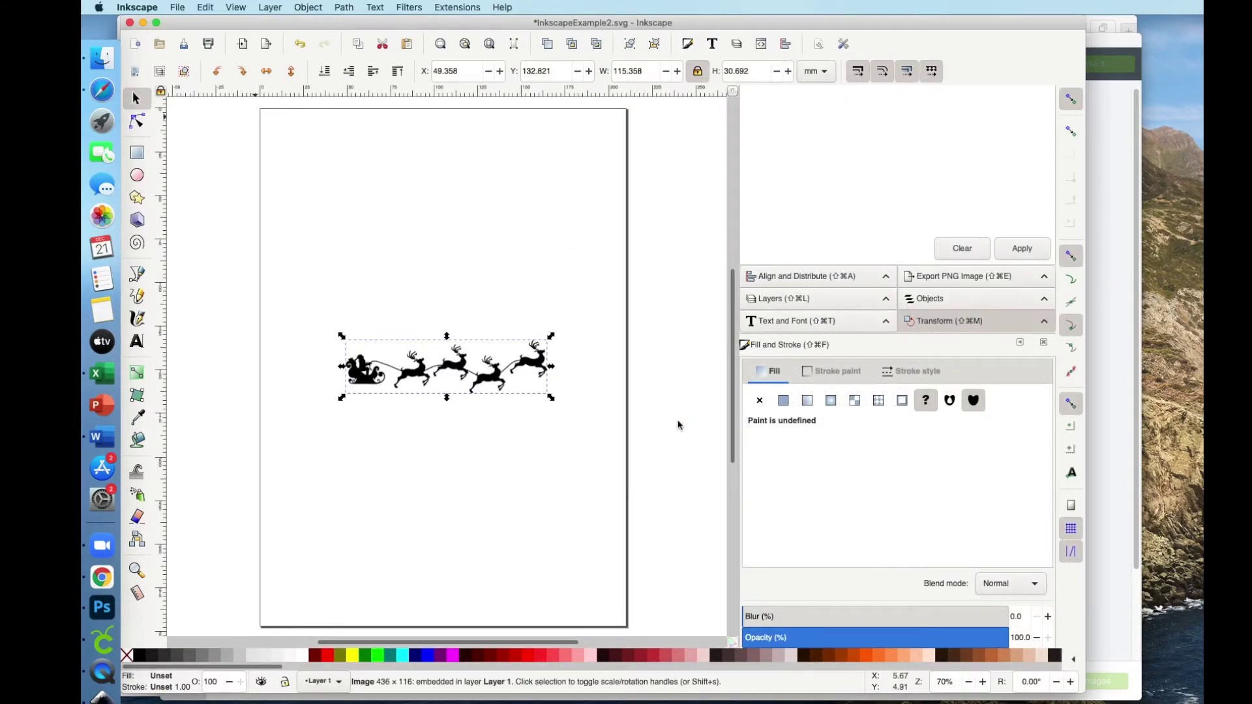
Move the sleigh bitmap to the upper left, double its size, and trace it with Brightness cutoff
left_click_drag(442, 352, 384, 214)
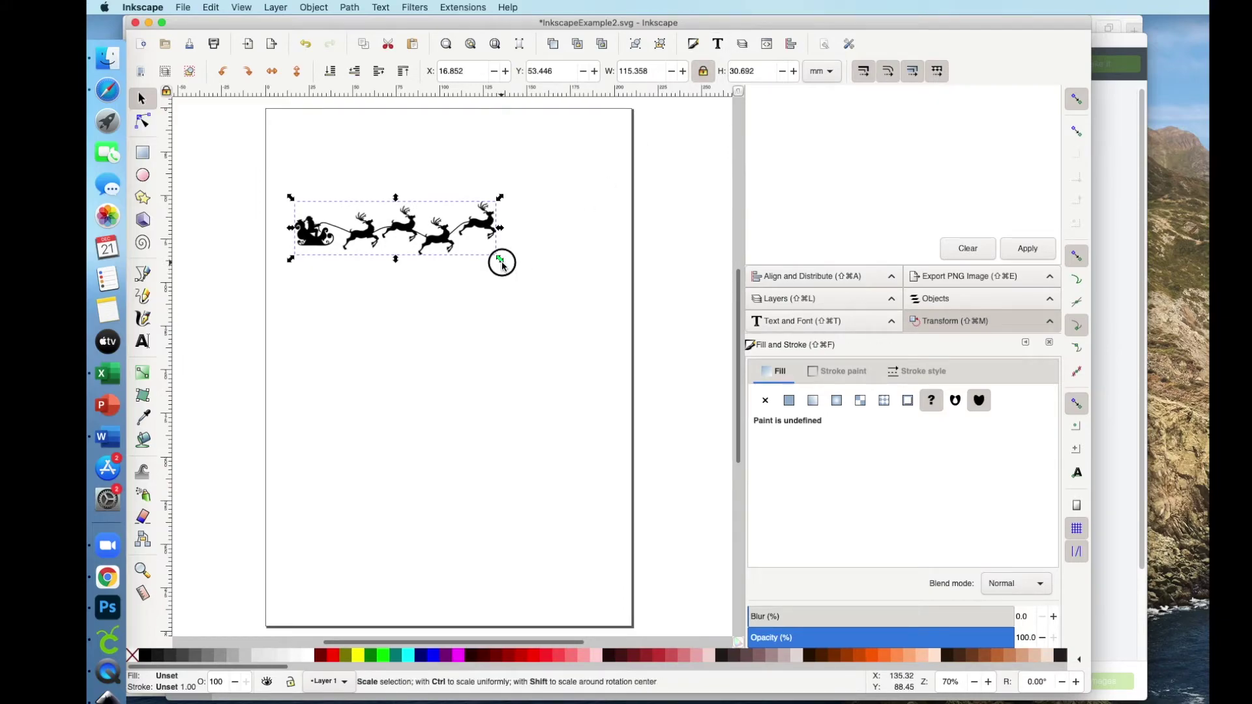
left_click_drag(502, 266, 797, 506)
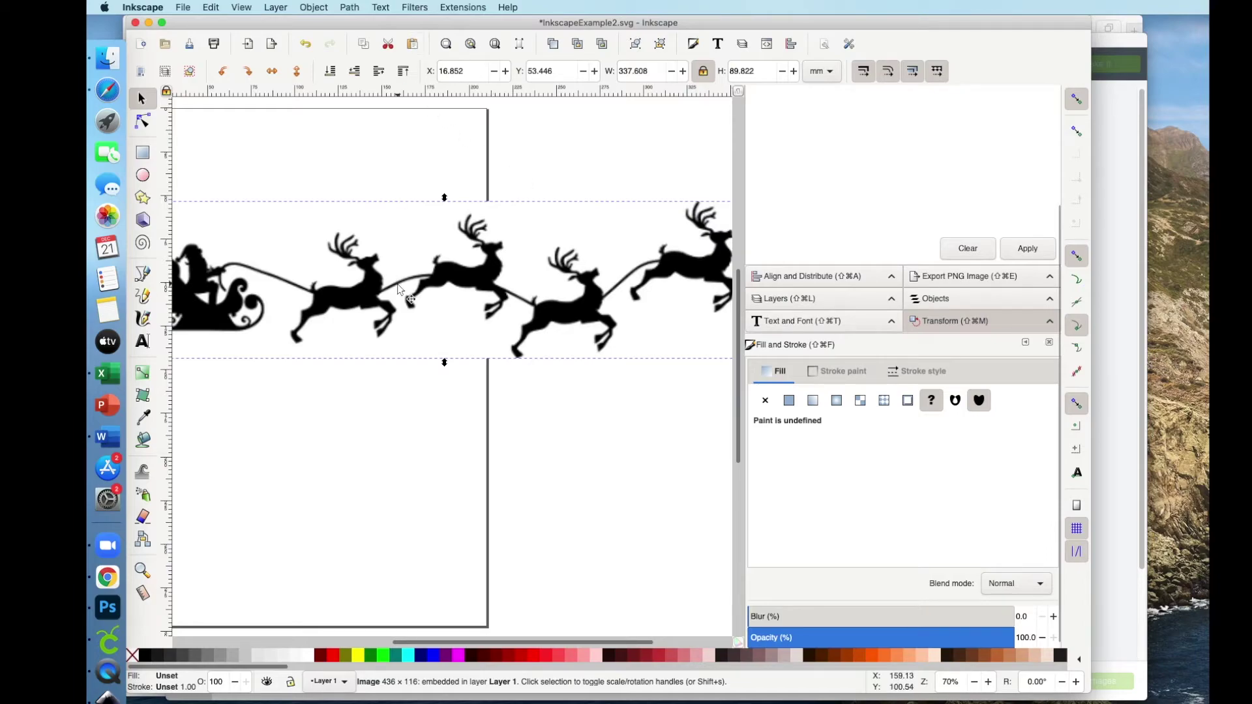
left_click(350, 7)
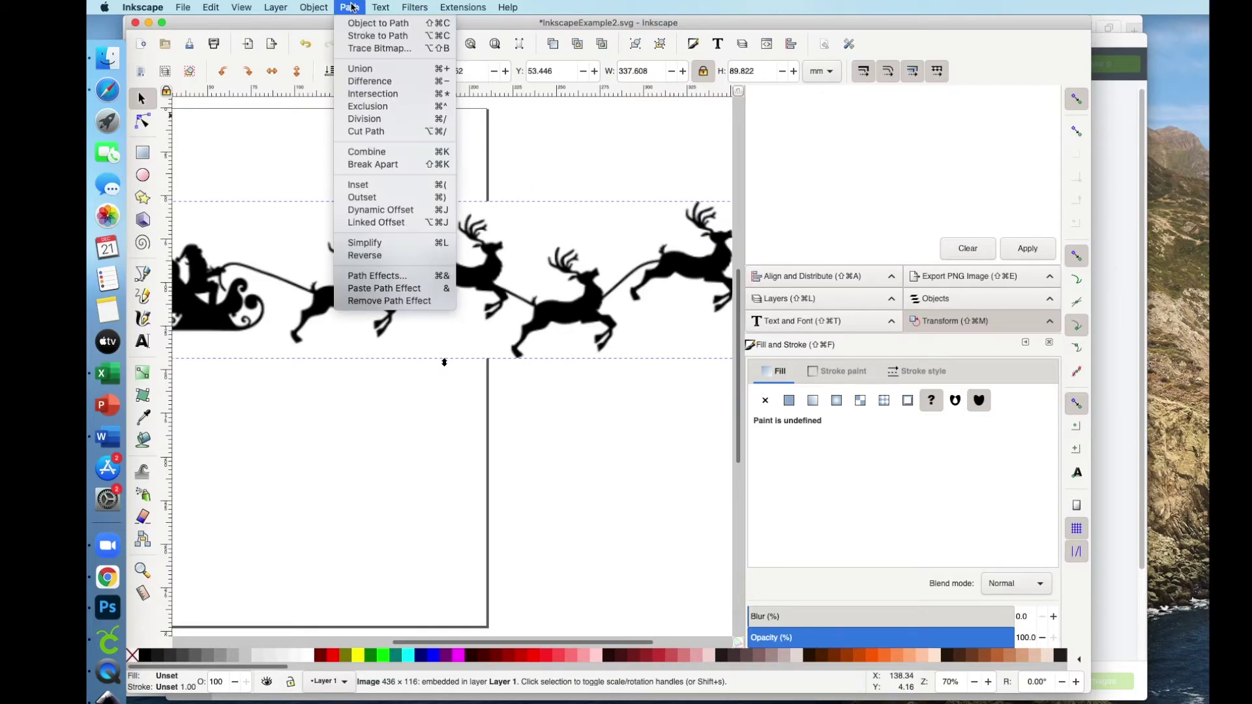
left_click(375, 44)
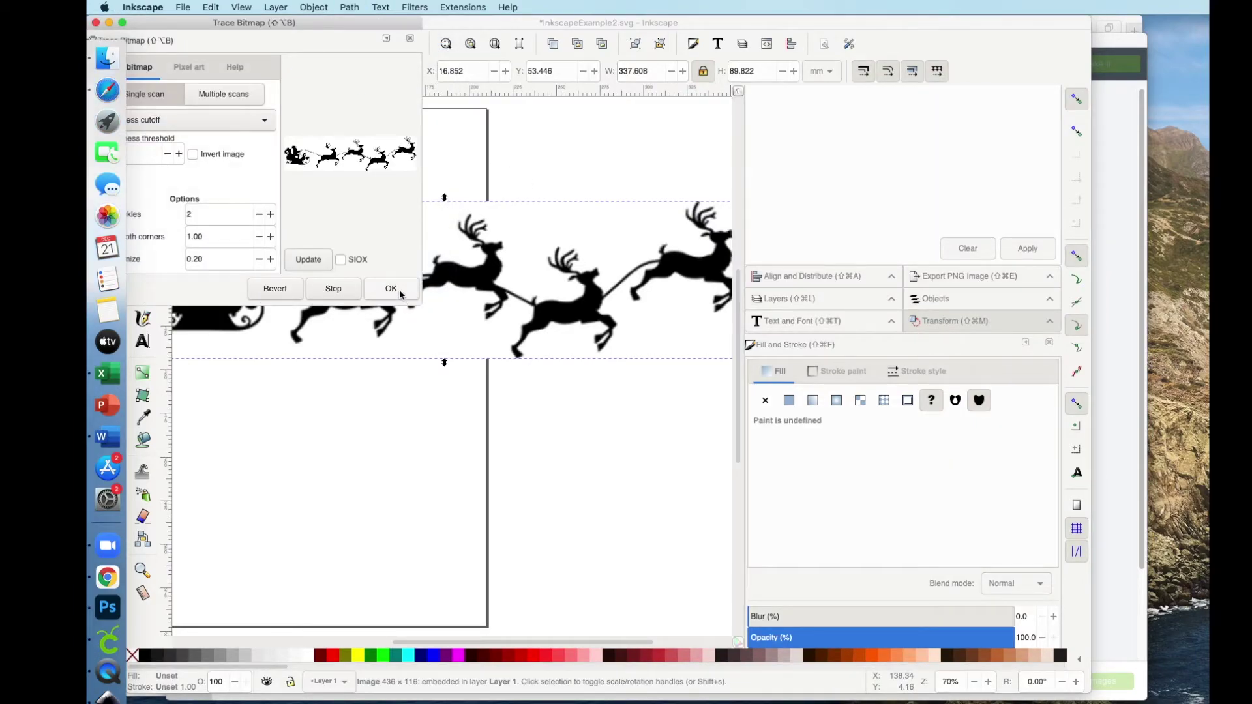
left_click(399, 292)
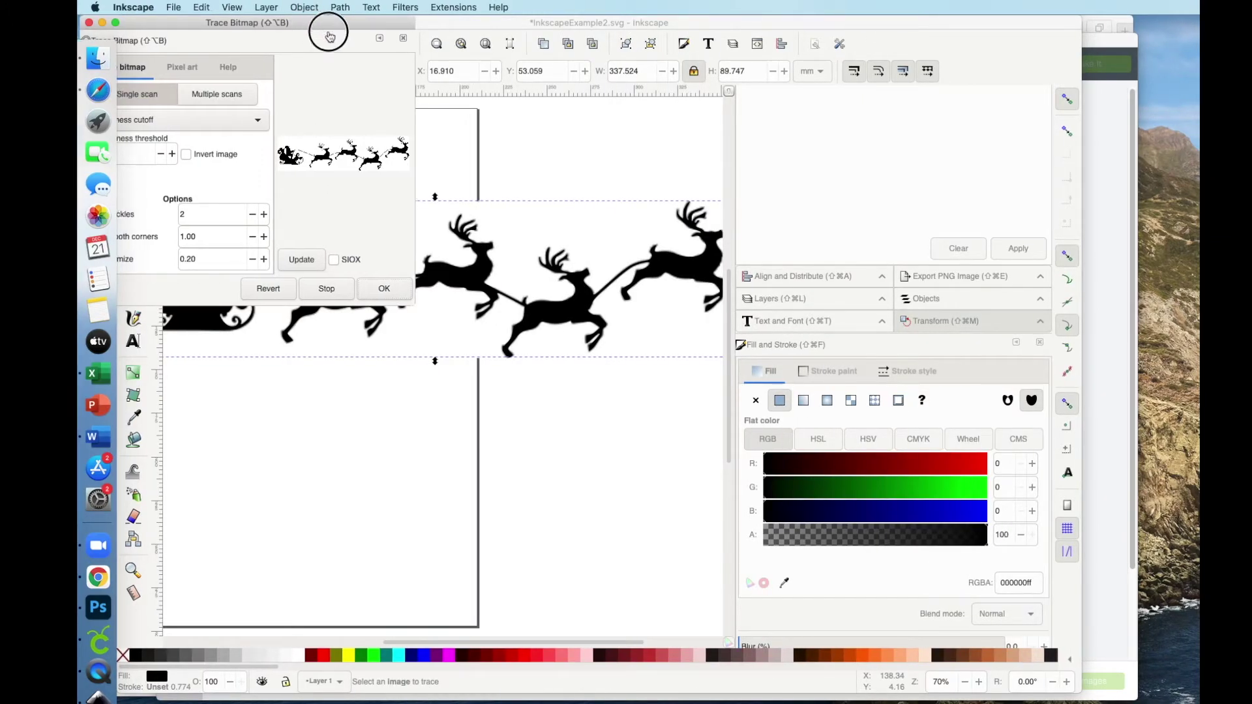
left_click_drag(330, 36, 526, 47)
Move the traced path below the bitmap, inspect its nodes, and delete the original bitmap
left_click(288, 32)
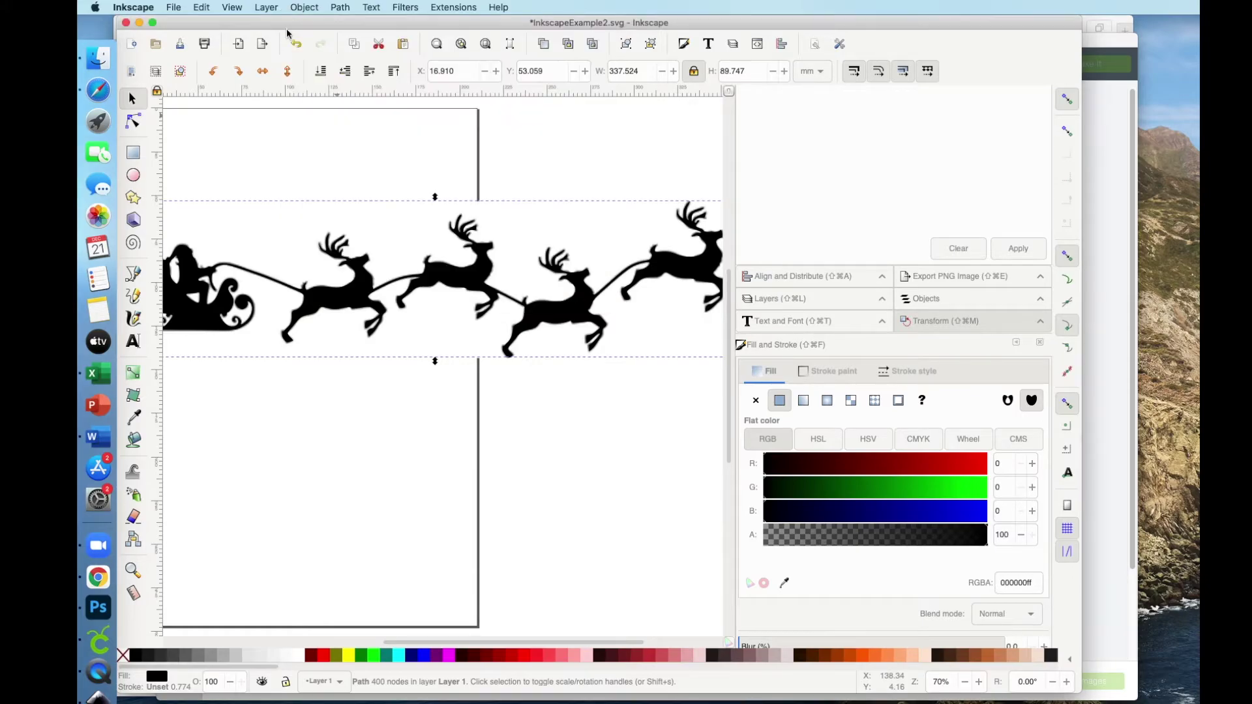
mouse_move(383, 339)
left_mouse_down()
mouse_move(366, 374)
mouse_move(369, 456)
left_mouse_up()
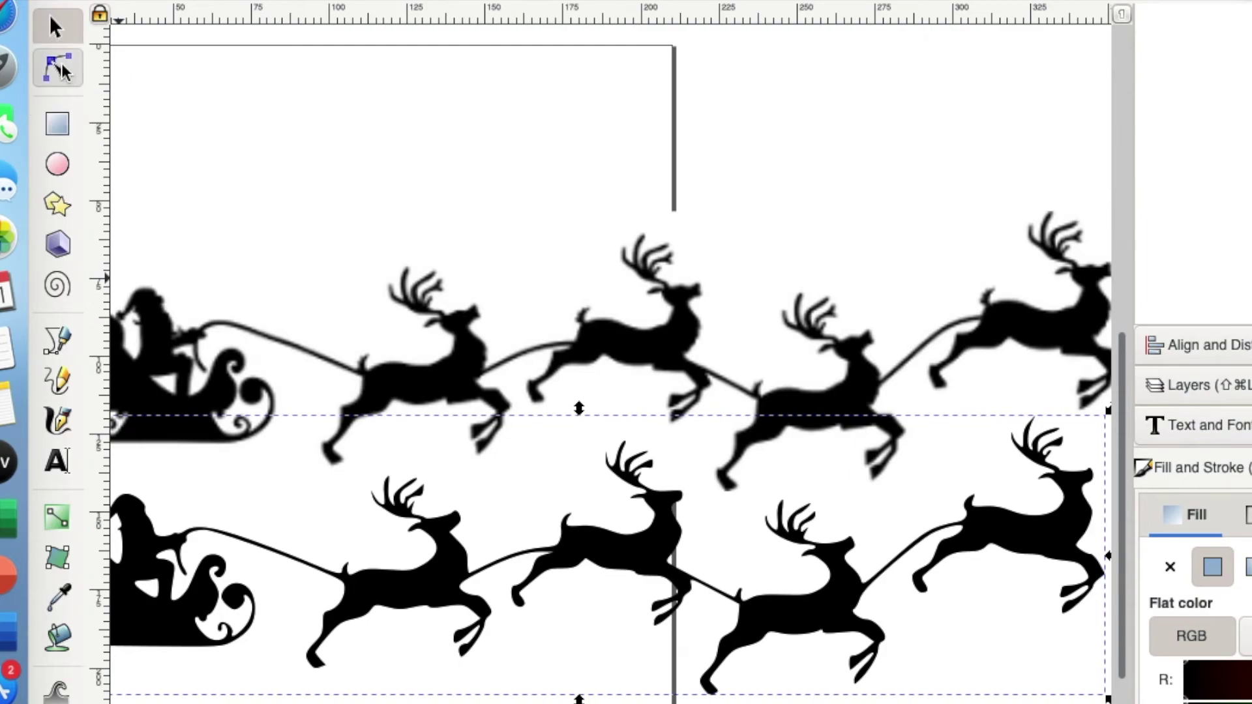
left_click(61, 65)
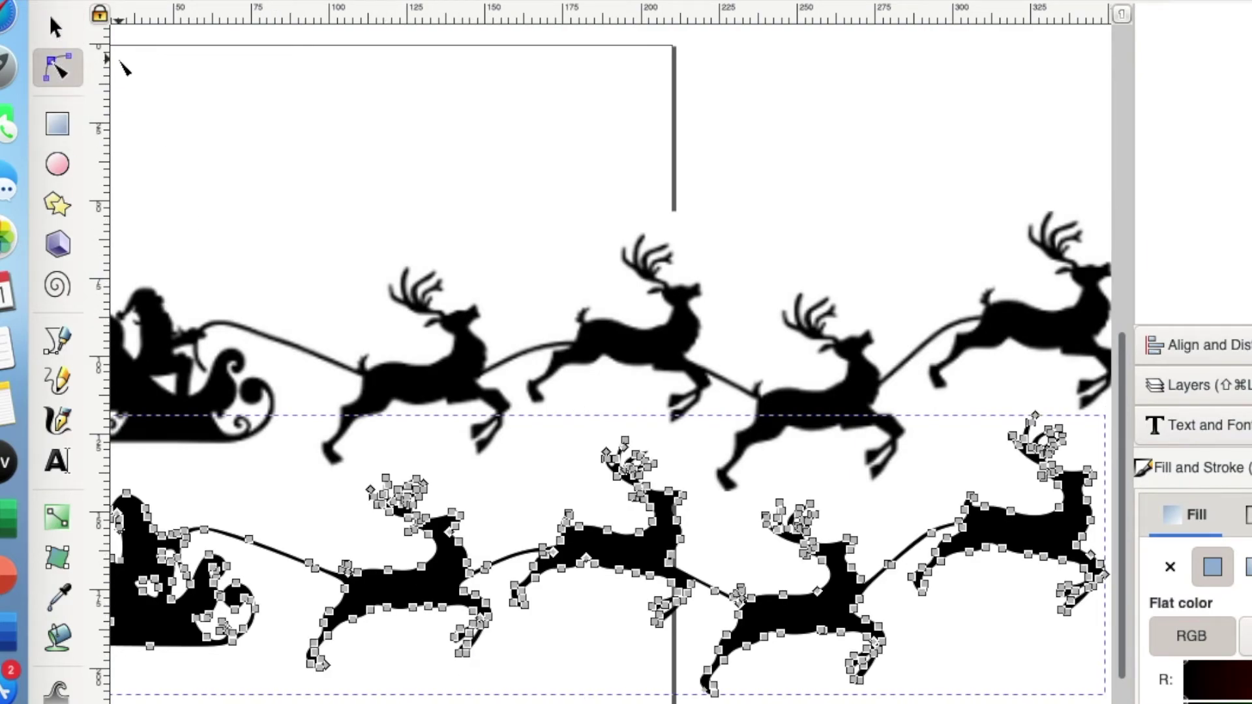
key("s")
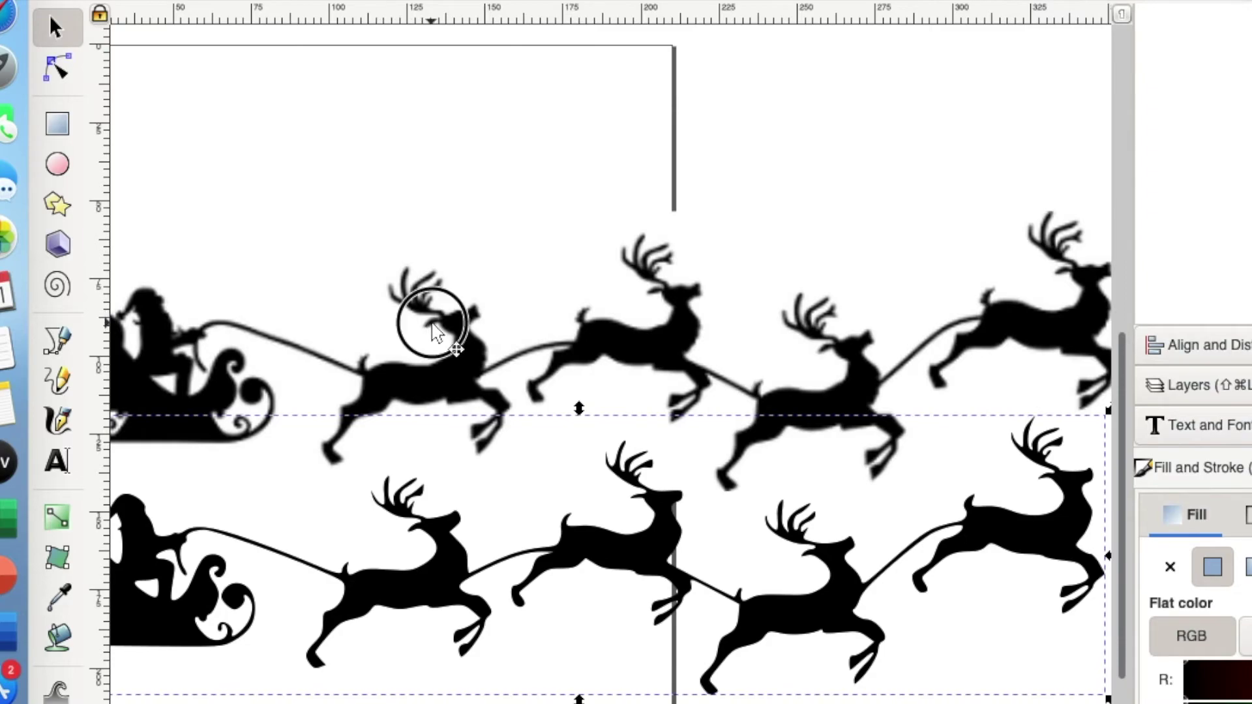
left_click(436, 332)
left_click(61, 67)
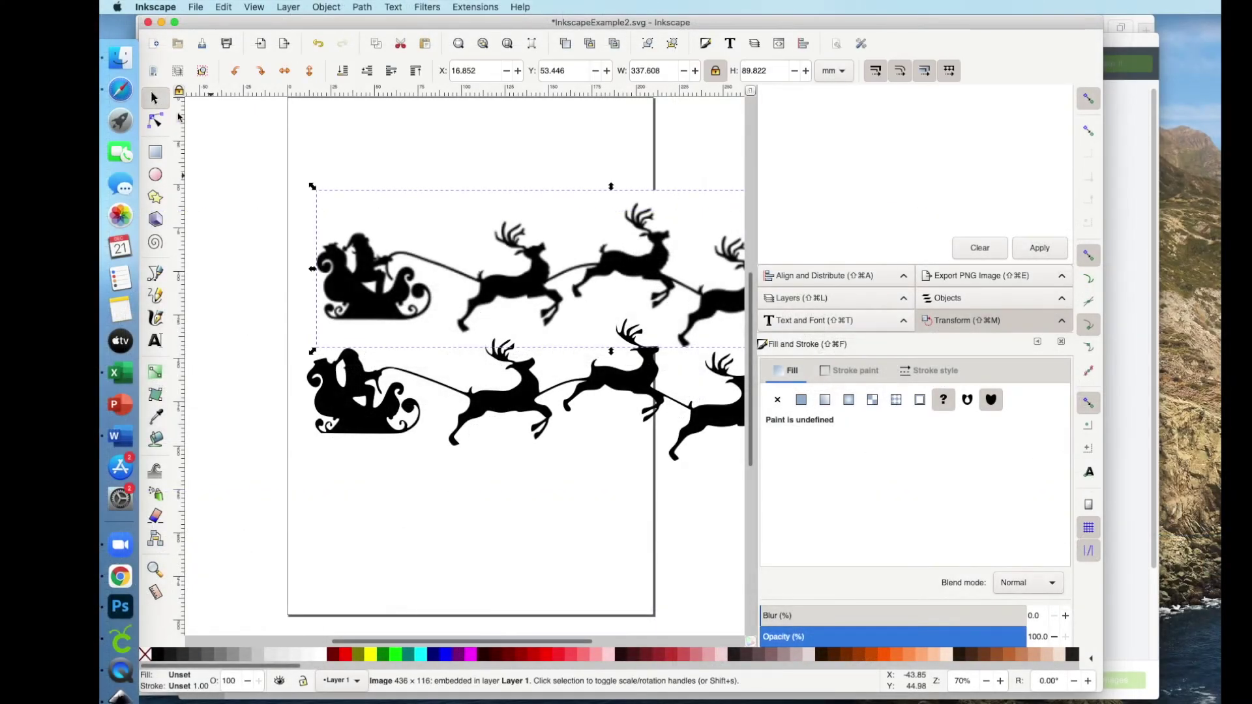
key("s")
left_click(409, 279)
key("Delete")
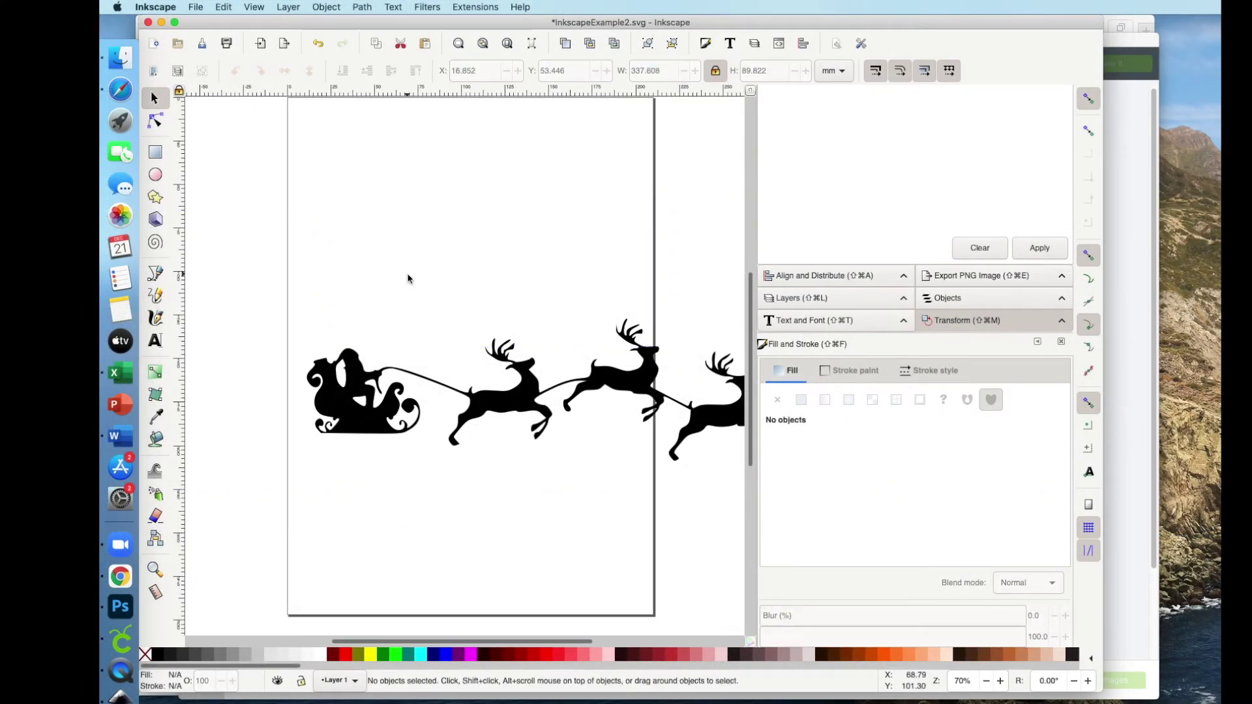
Save the drawing as SantaSleighInkscape.svg
left_click(195, 7)
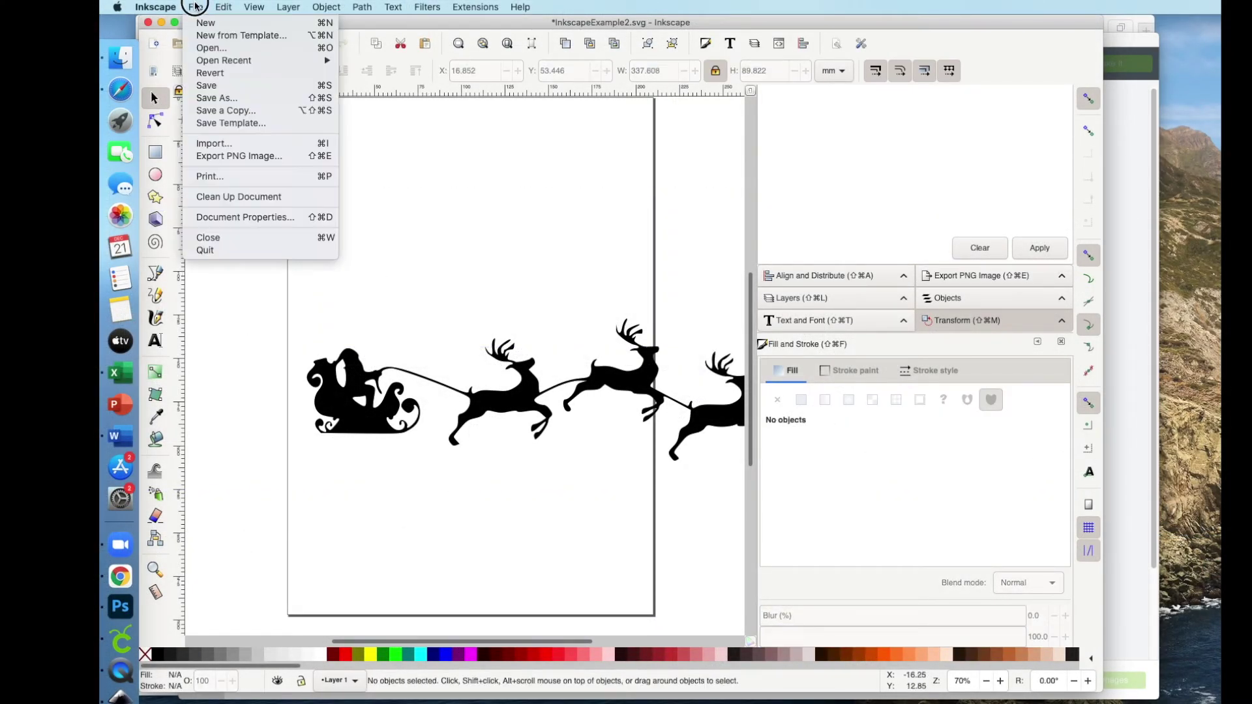
left_click(210, 98)
type("SantaSleighInksca")
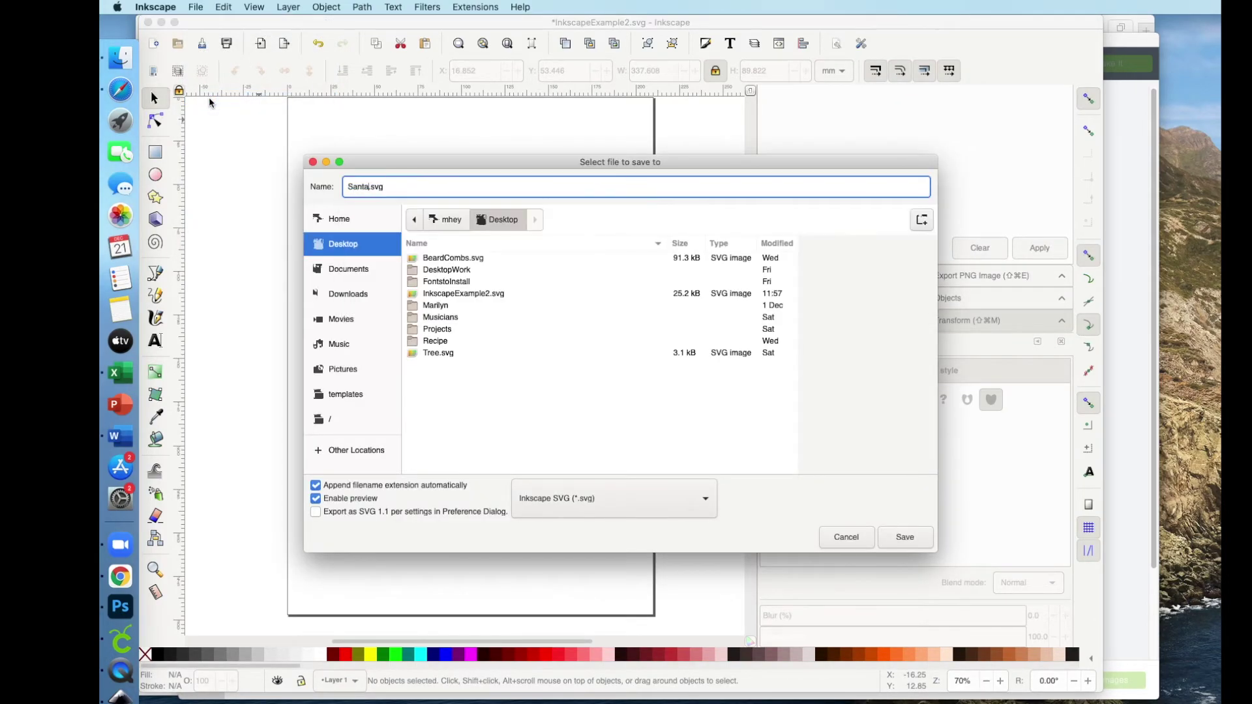
type("pe")
left_click(904, 537)
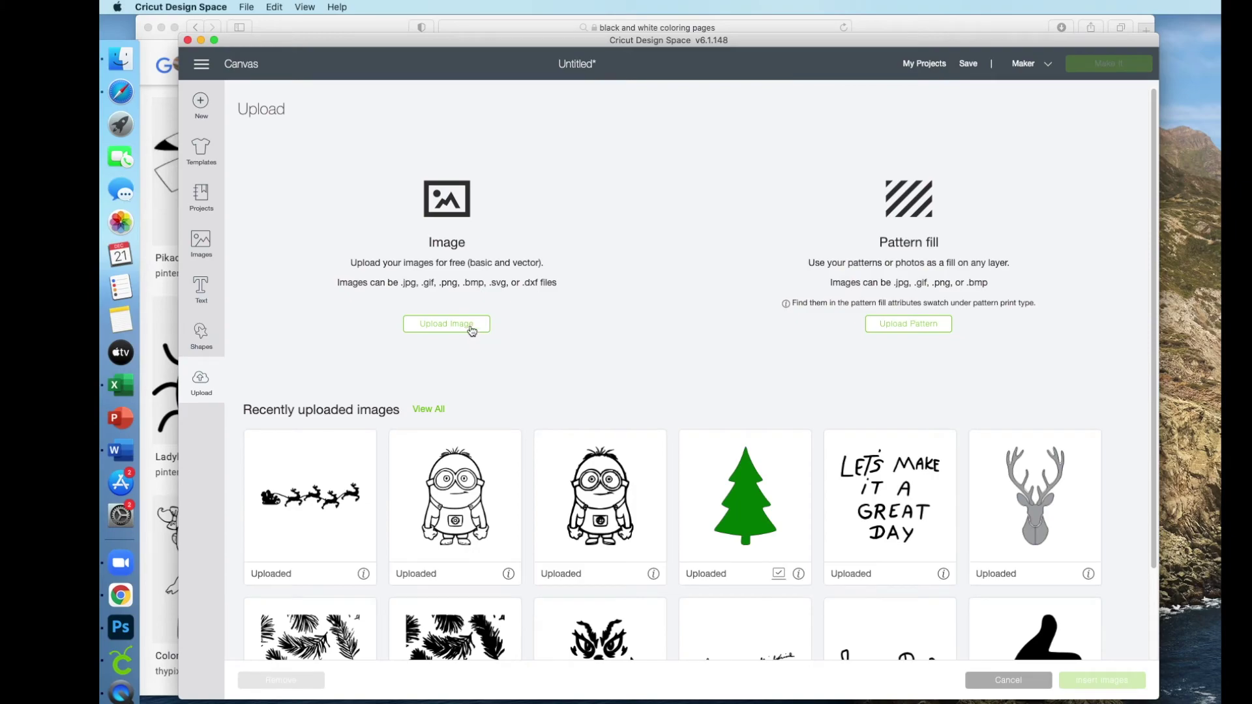
left_click(472, 329)
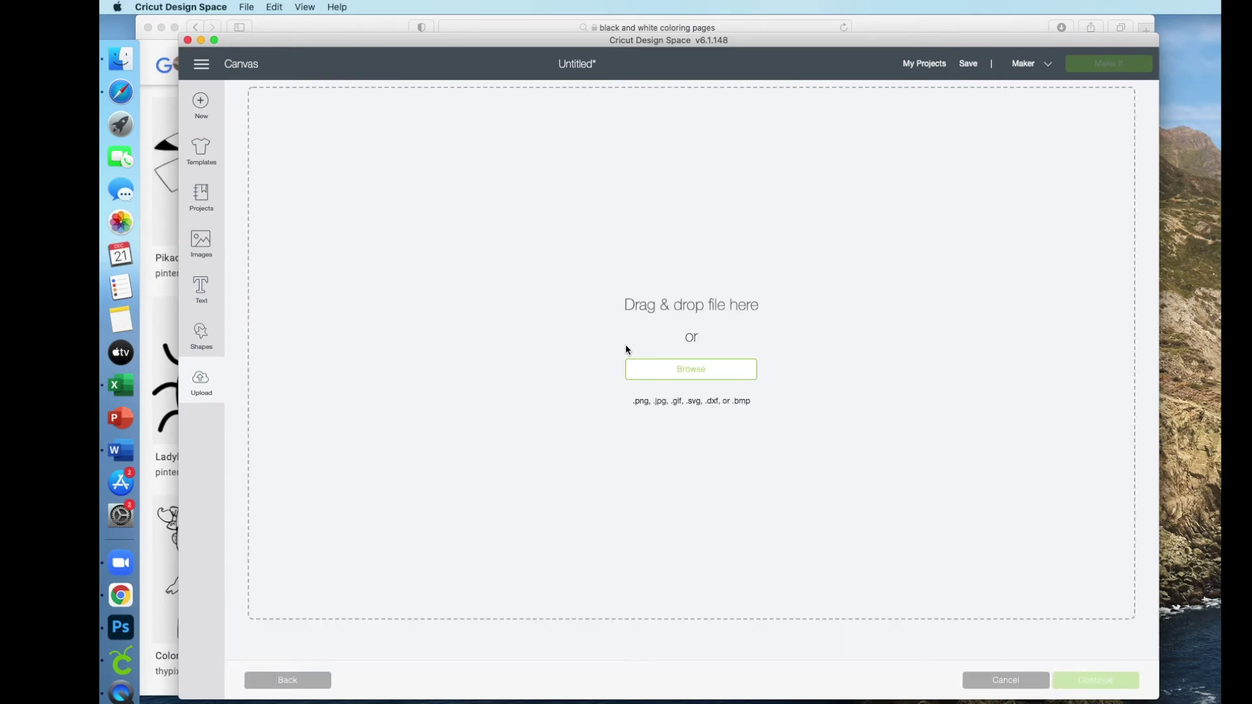
Upload SantaSleighInkscape.svg to Cricut Design Space and save it as a vector image
left_click(678, 370)
scroll(567, 207, "down", 3)
left_click(563, 219)
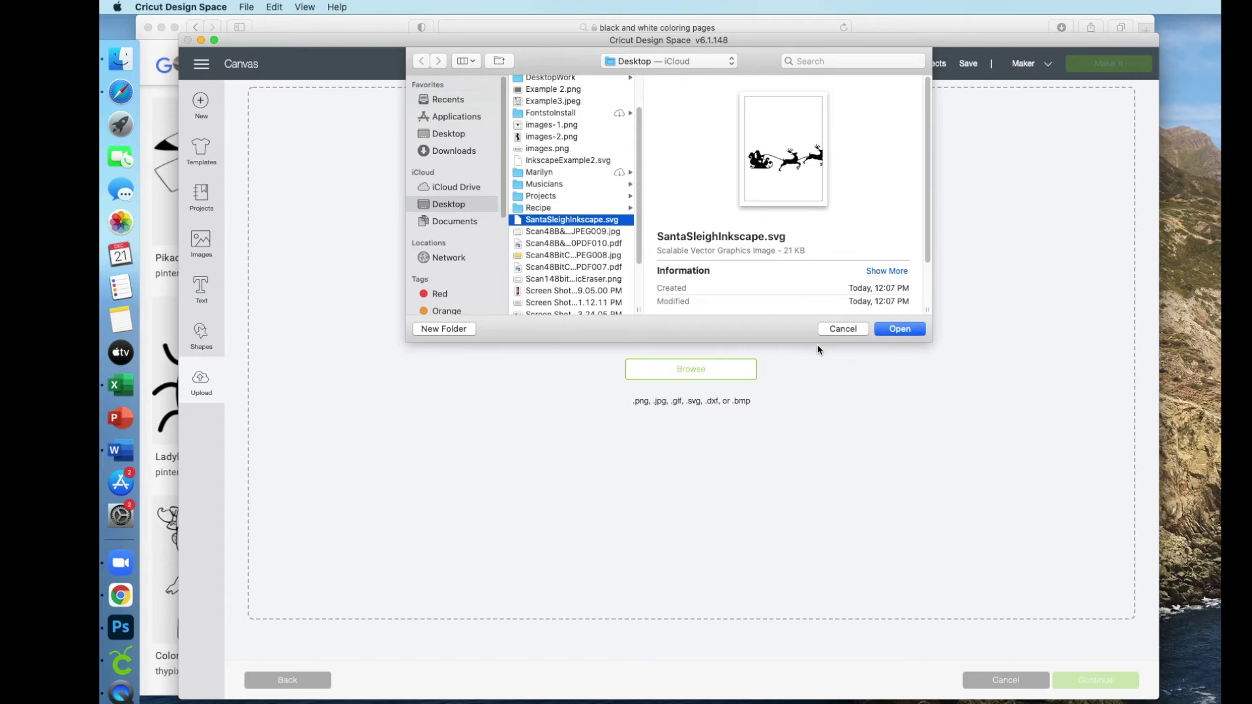
left_click(903, 331)
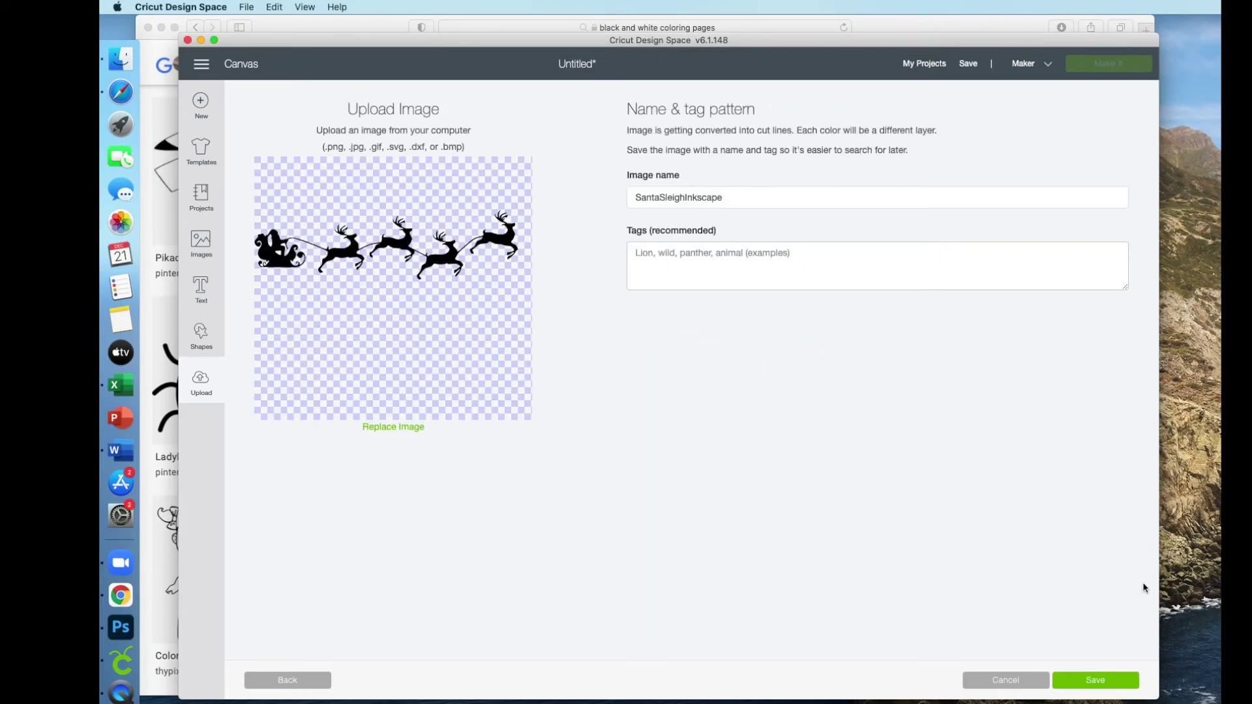
left_click(1102, 686)
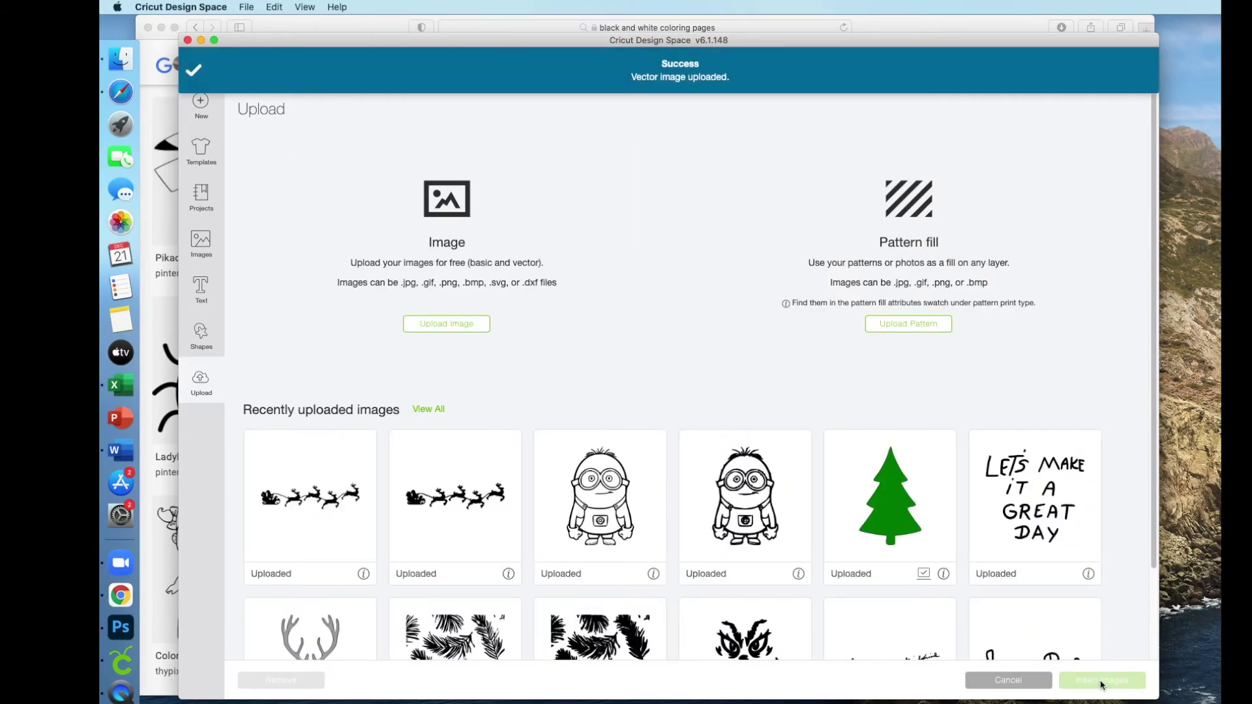
Insert the SantaSleigh image onto the canvas and set its width to 12 in
left_click(453, 504)
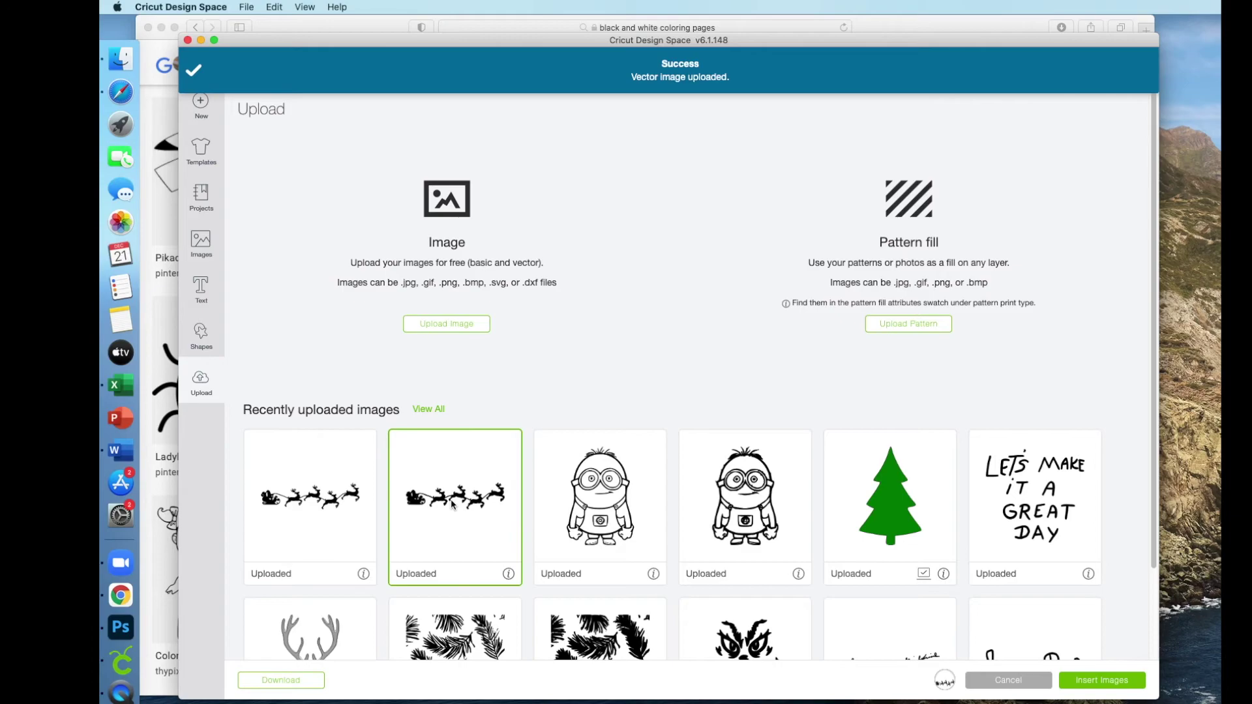
left_click(1095, 682)
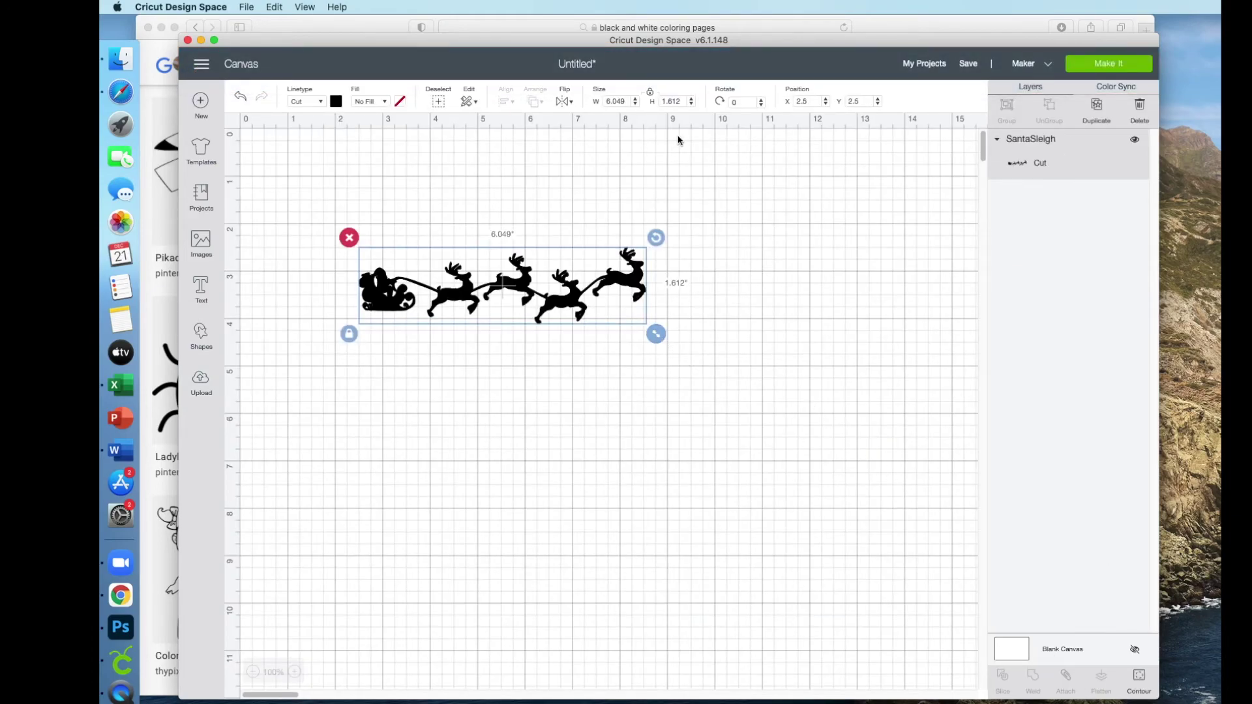
left_click(625, 102)
type("12")
Add the Inkscape-traced sleigh upload to the canvas
left_click(201, 381)
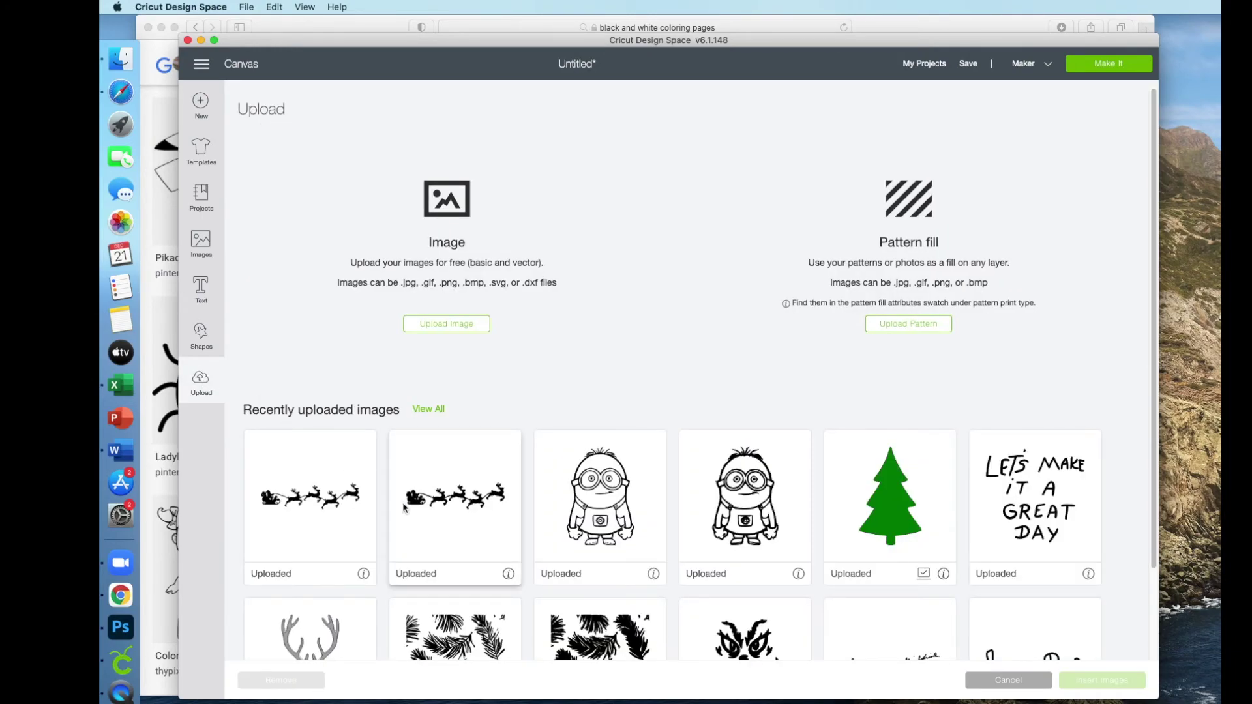
left_click(334, 504)
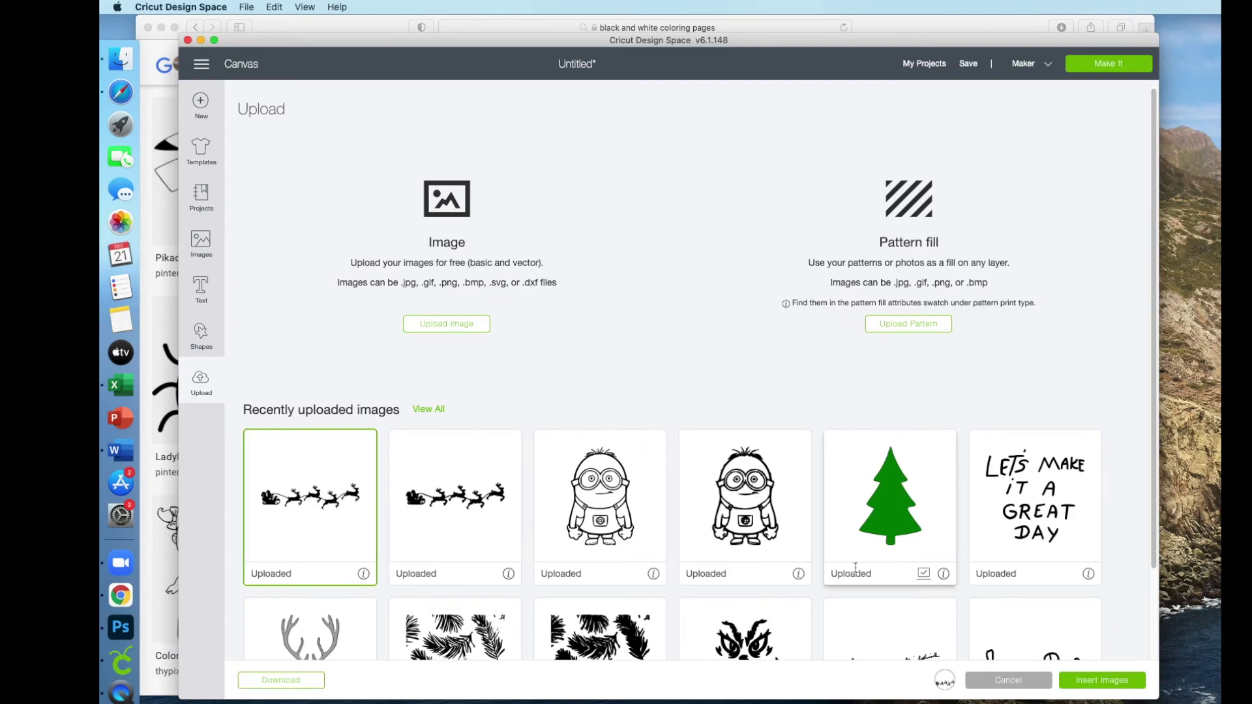
left_click(1102, 680)
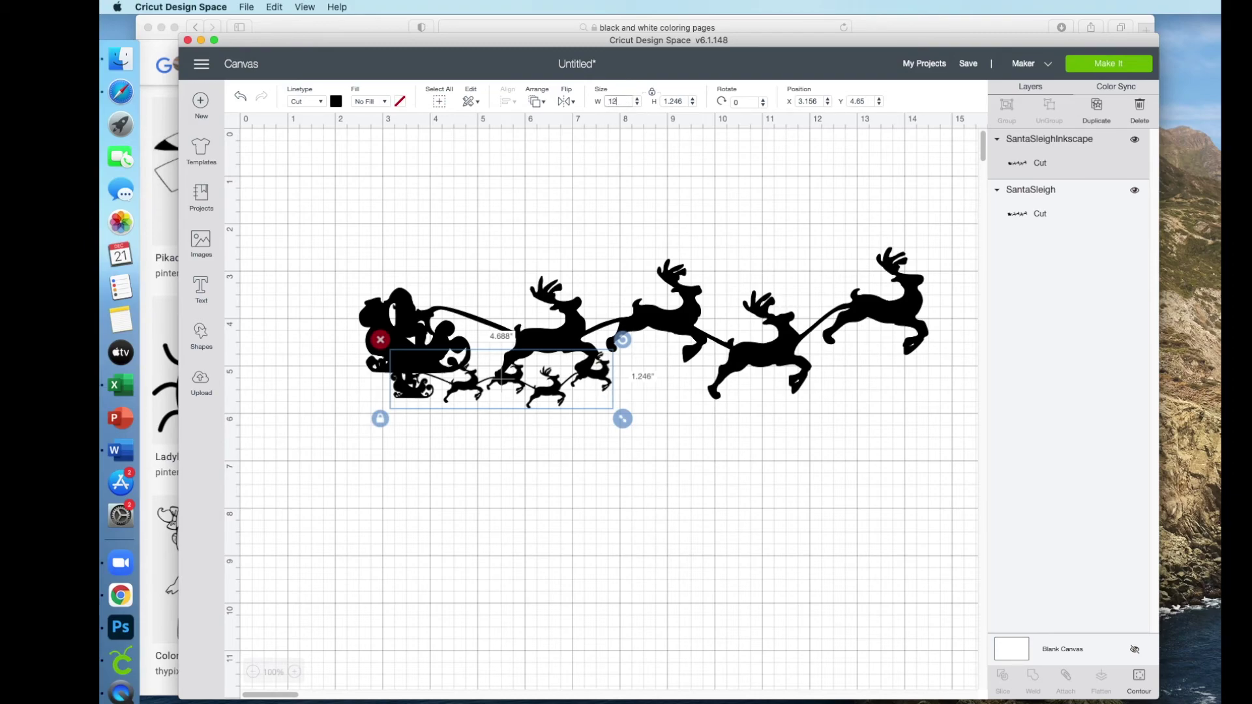
Apply the 12 in width to the Inkscape-traced sleigh, making it 12 × 3.191 in
key("Return")
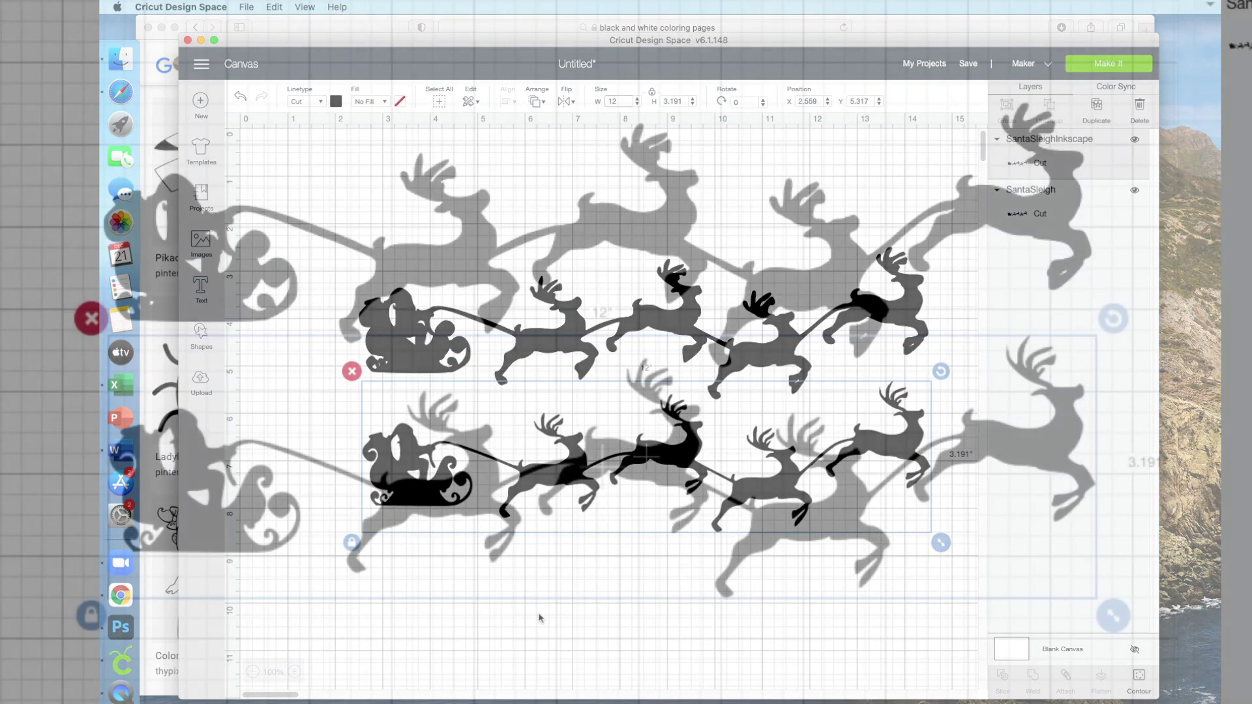